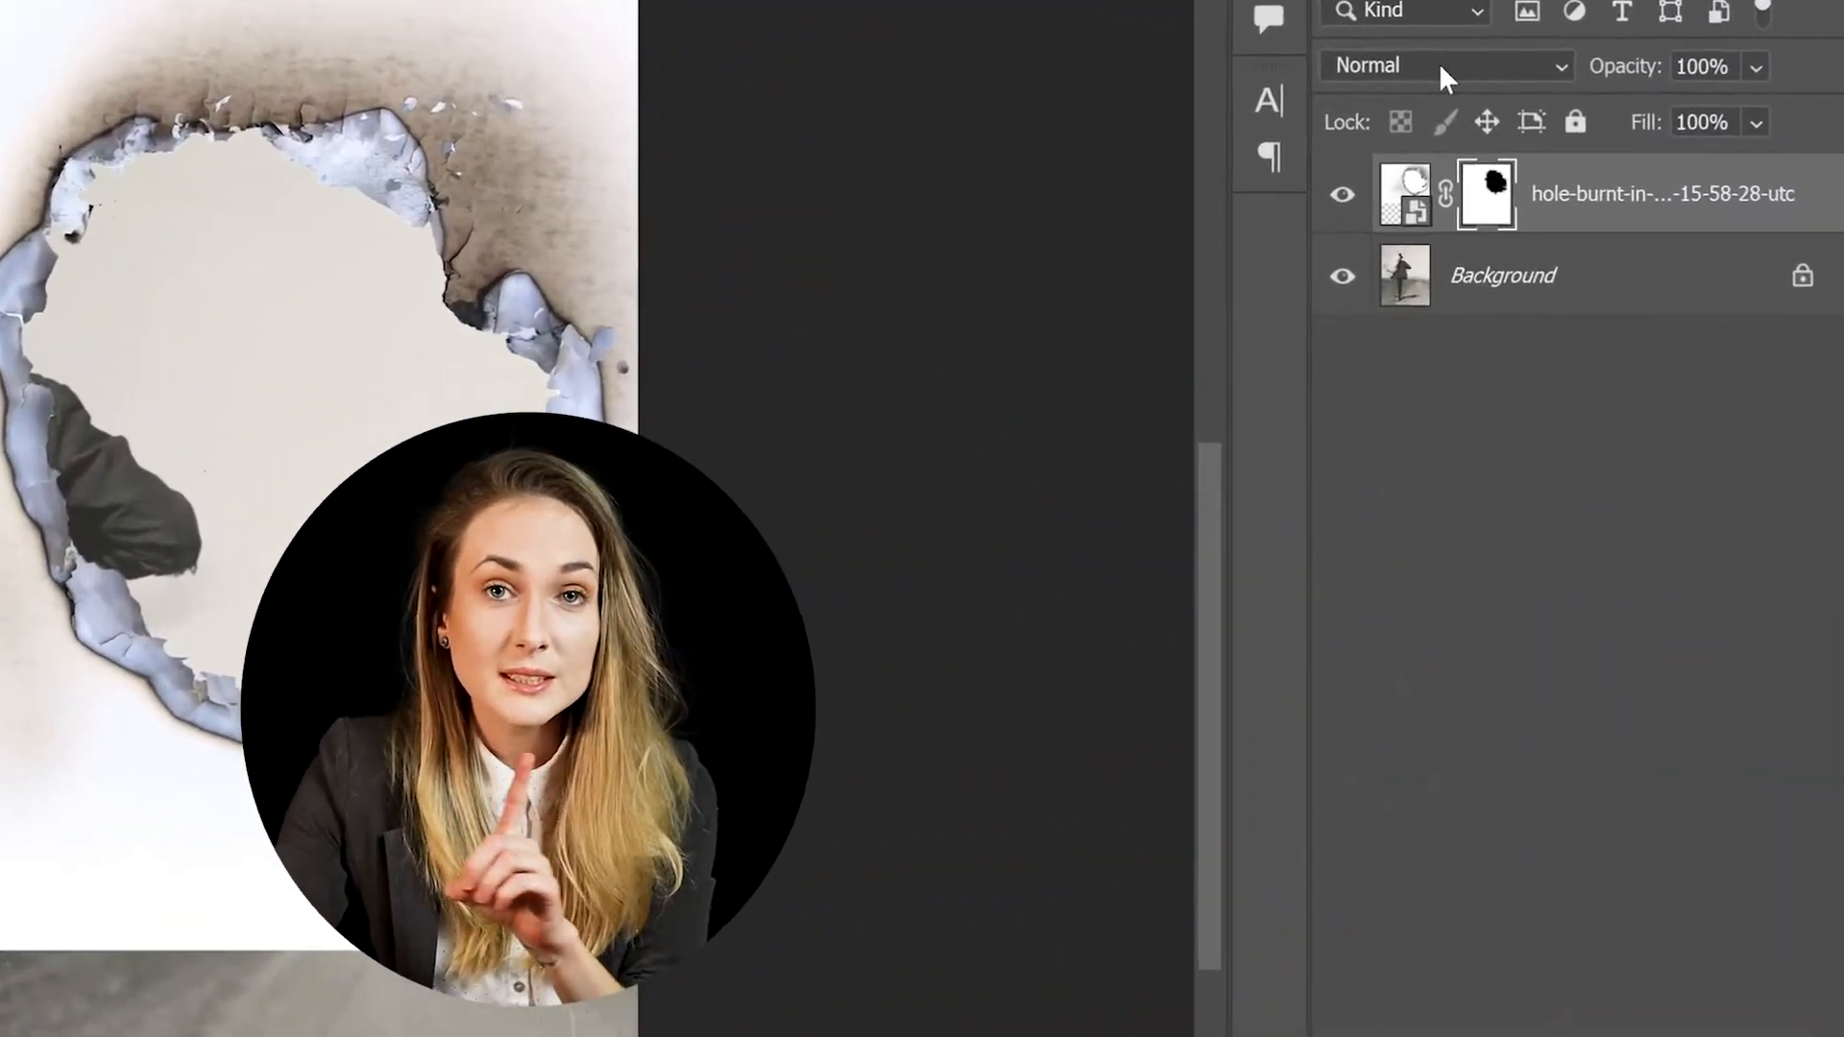
Change the burnt-hole layer's blending mode and place the milky-way-and-mountains image directly above the Background layer
{"action": "left_click", "coordinate": [1422, 53]}
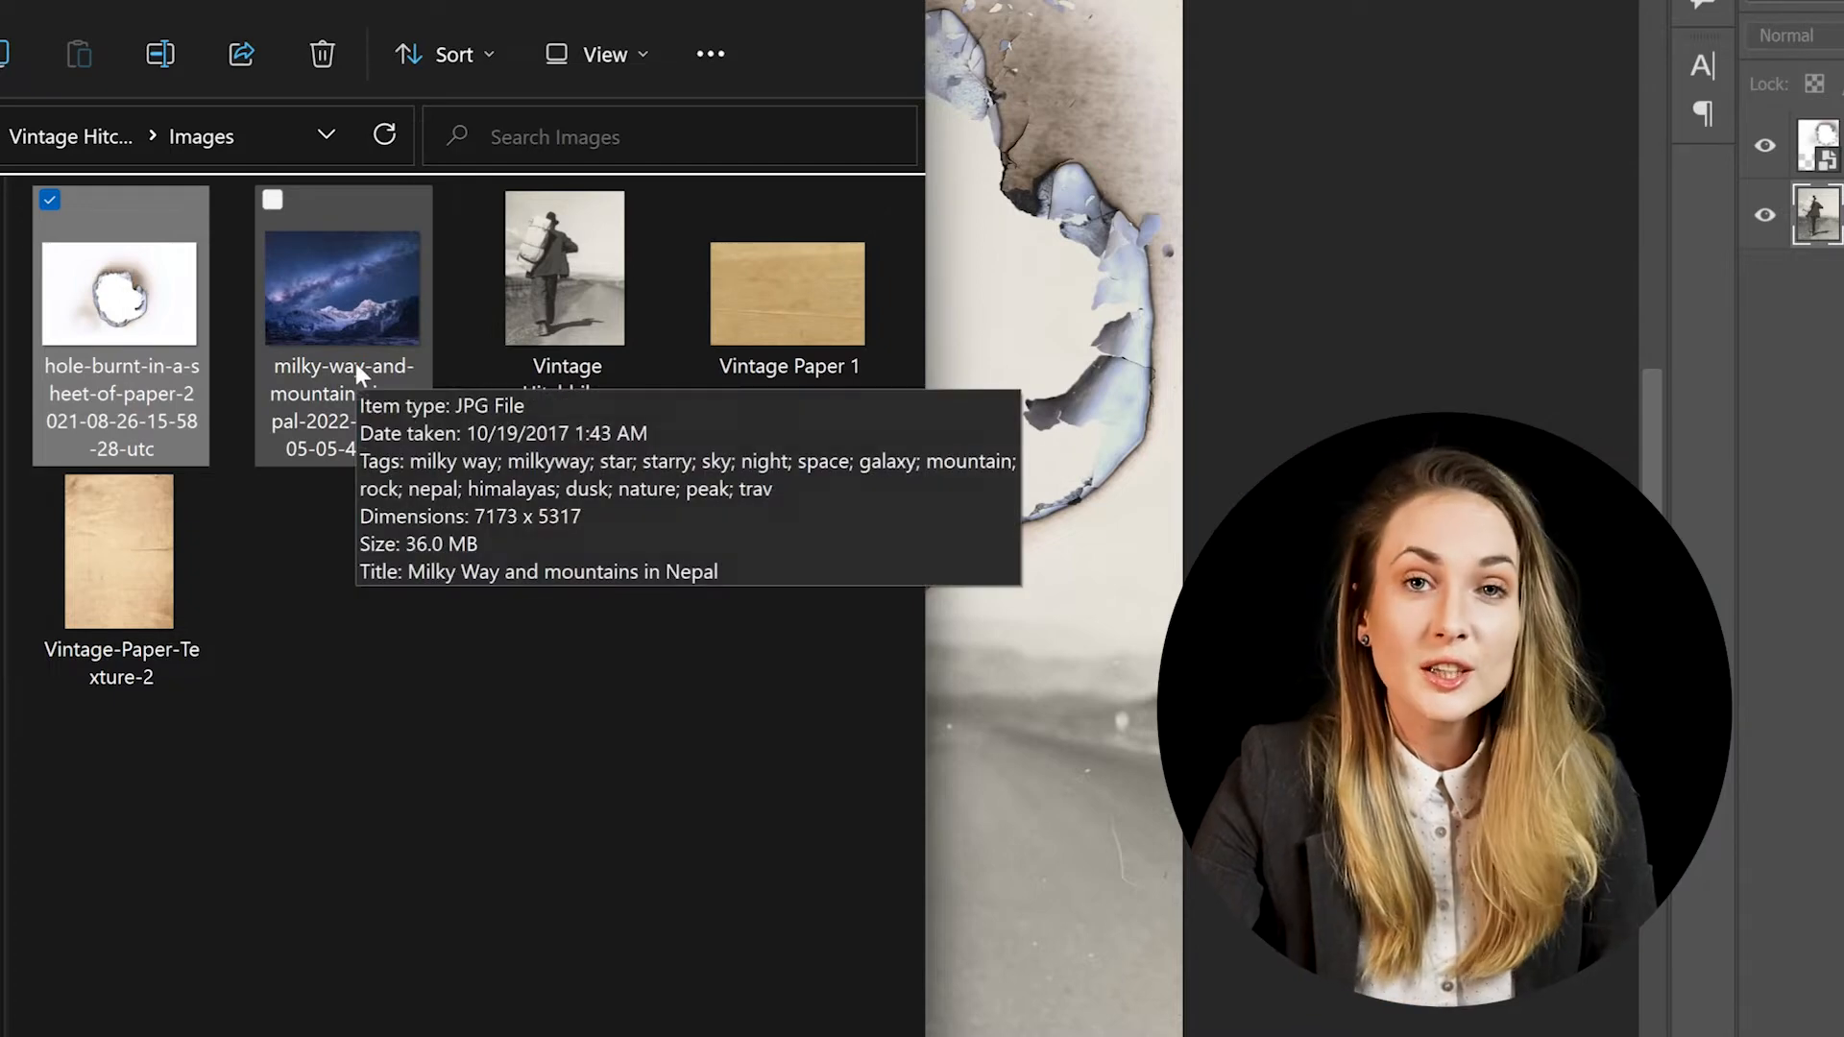
{"action": "left_click_drag", "start_coordinate": [296, 321], "coordinate": [1047, 251]}
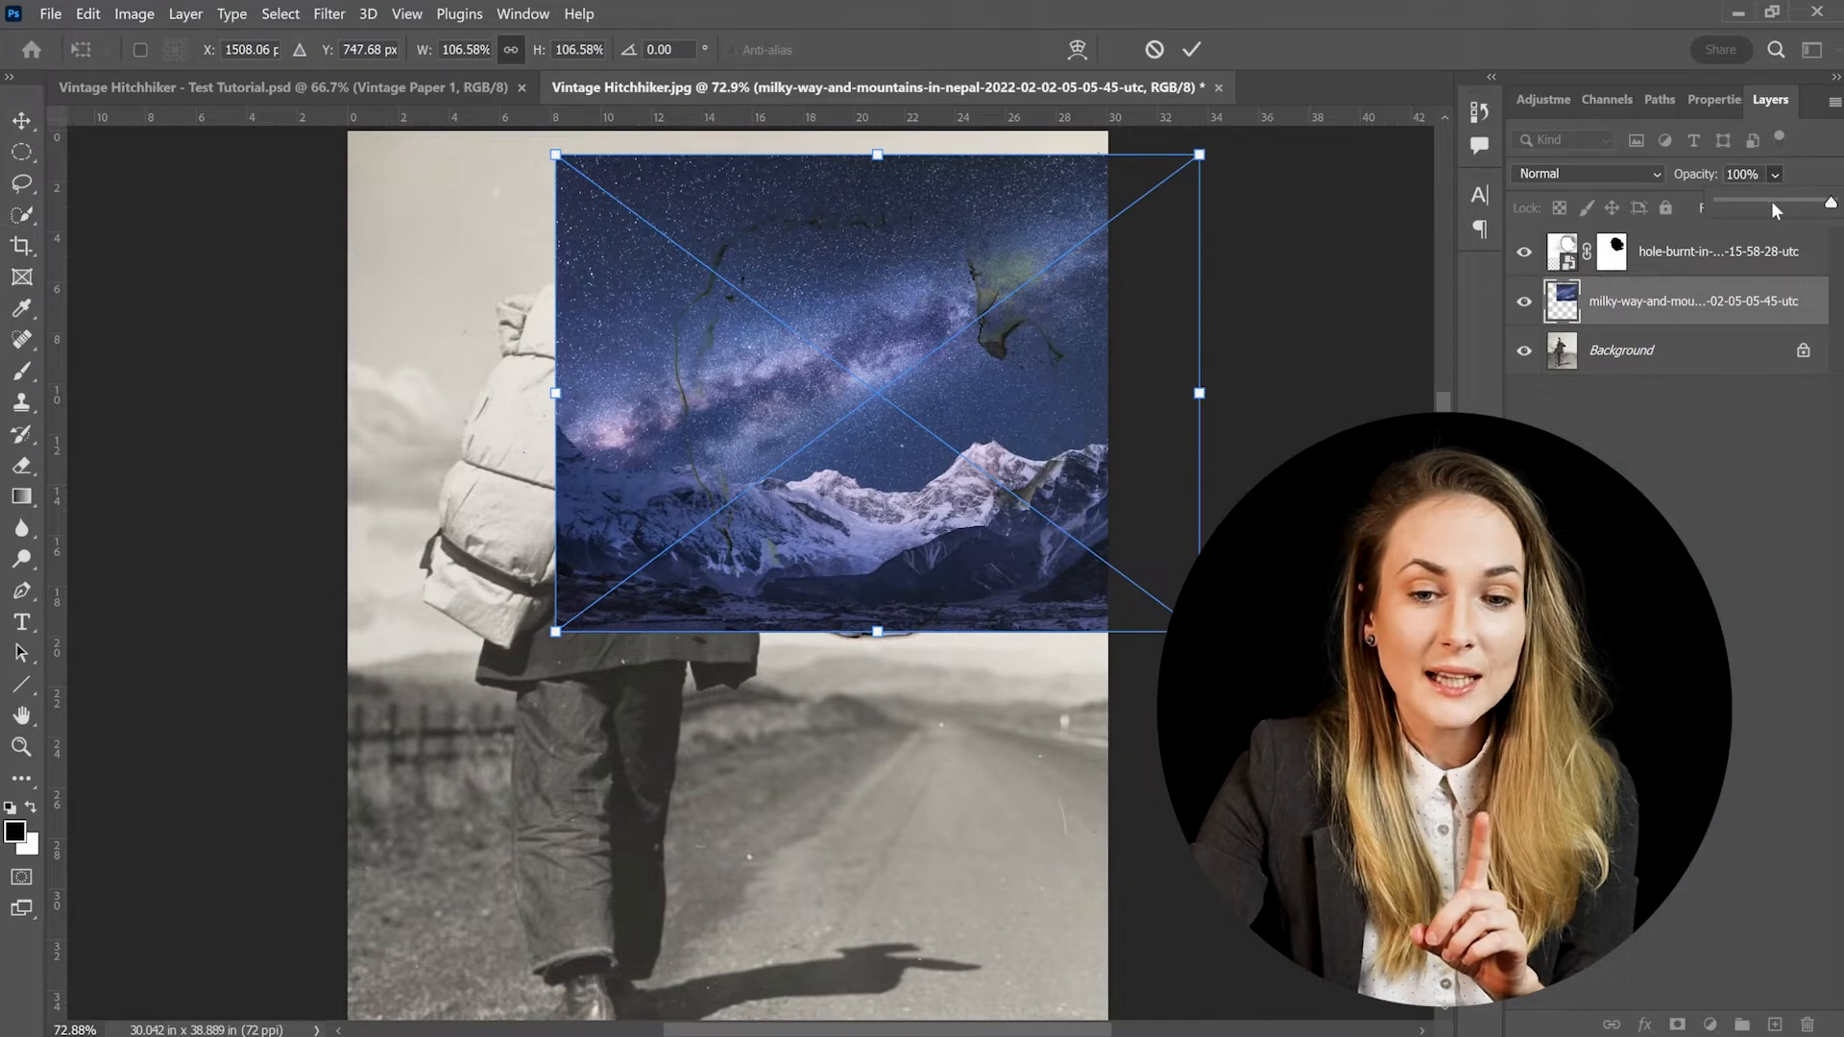
Scale the milky-way image to about 96.6% over the burnt hole, using 47% opacity for alignment and restoring 100% at the end
{"action": "left_click", "coordinate": [1772, 200]}
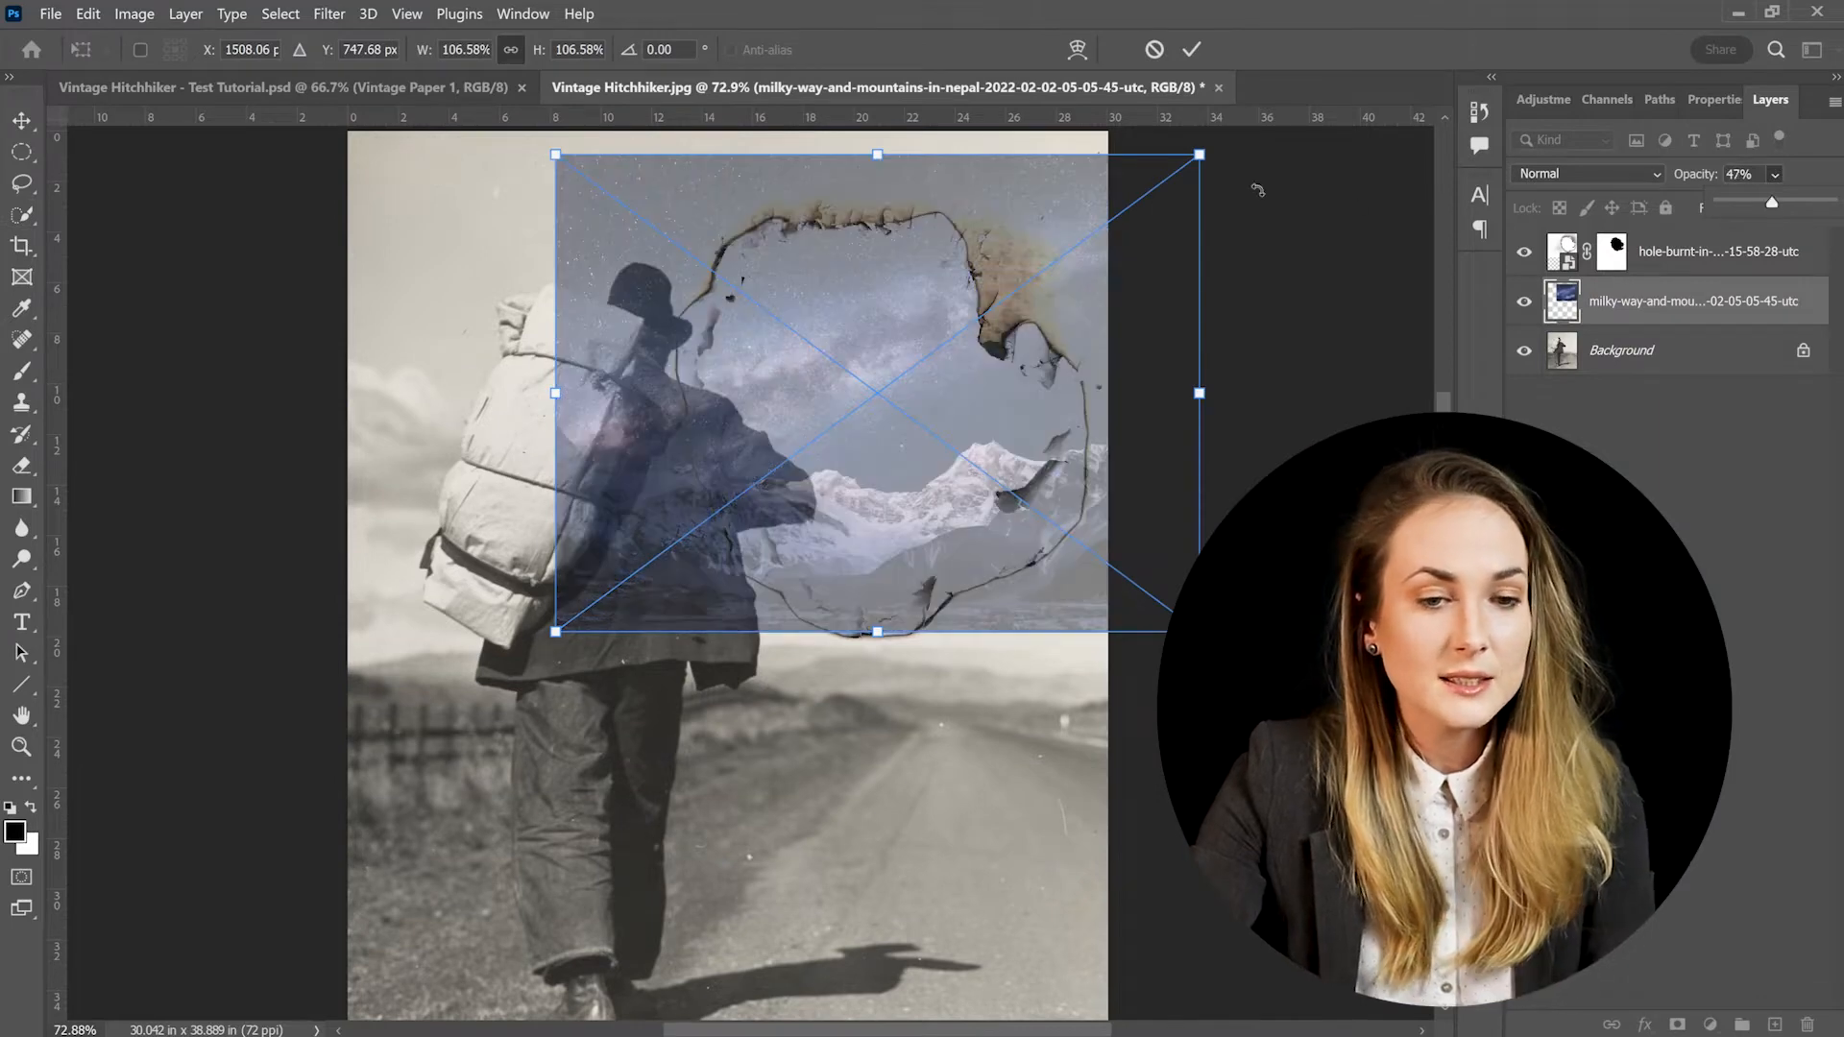
{"action": "left_click_drag", "start_coordinate": [1205, 402], "coordinate": [1155, 415]}
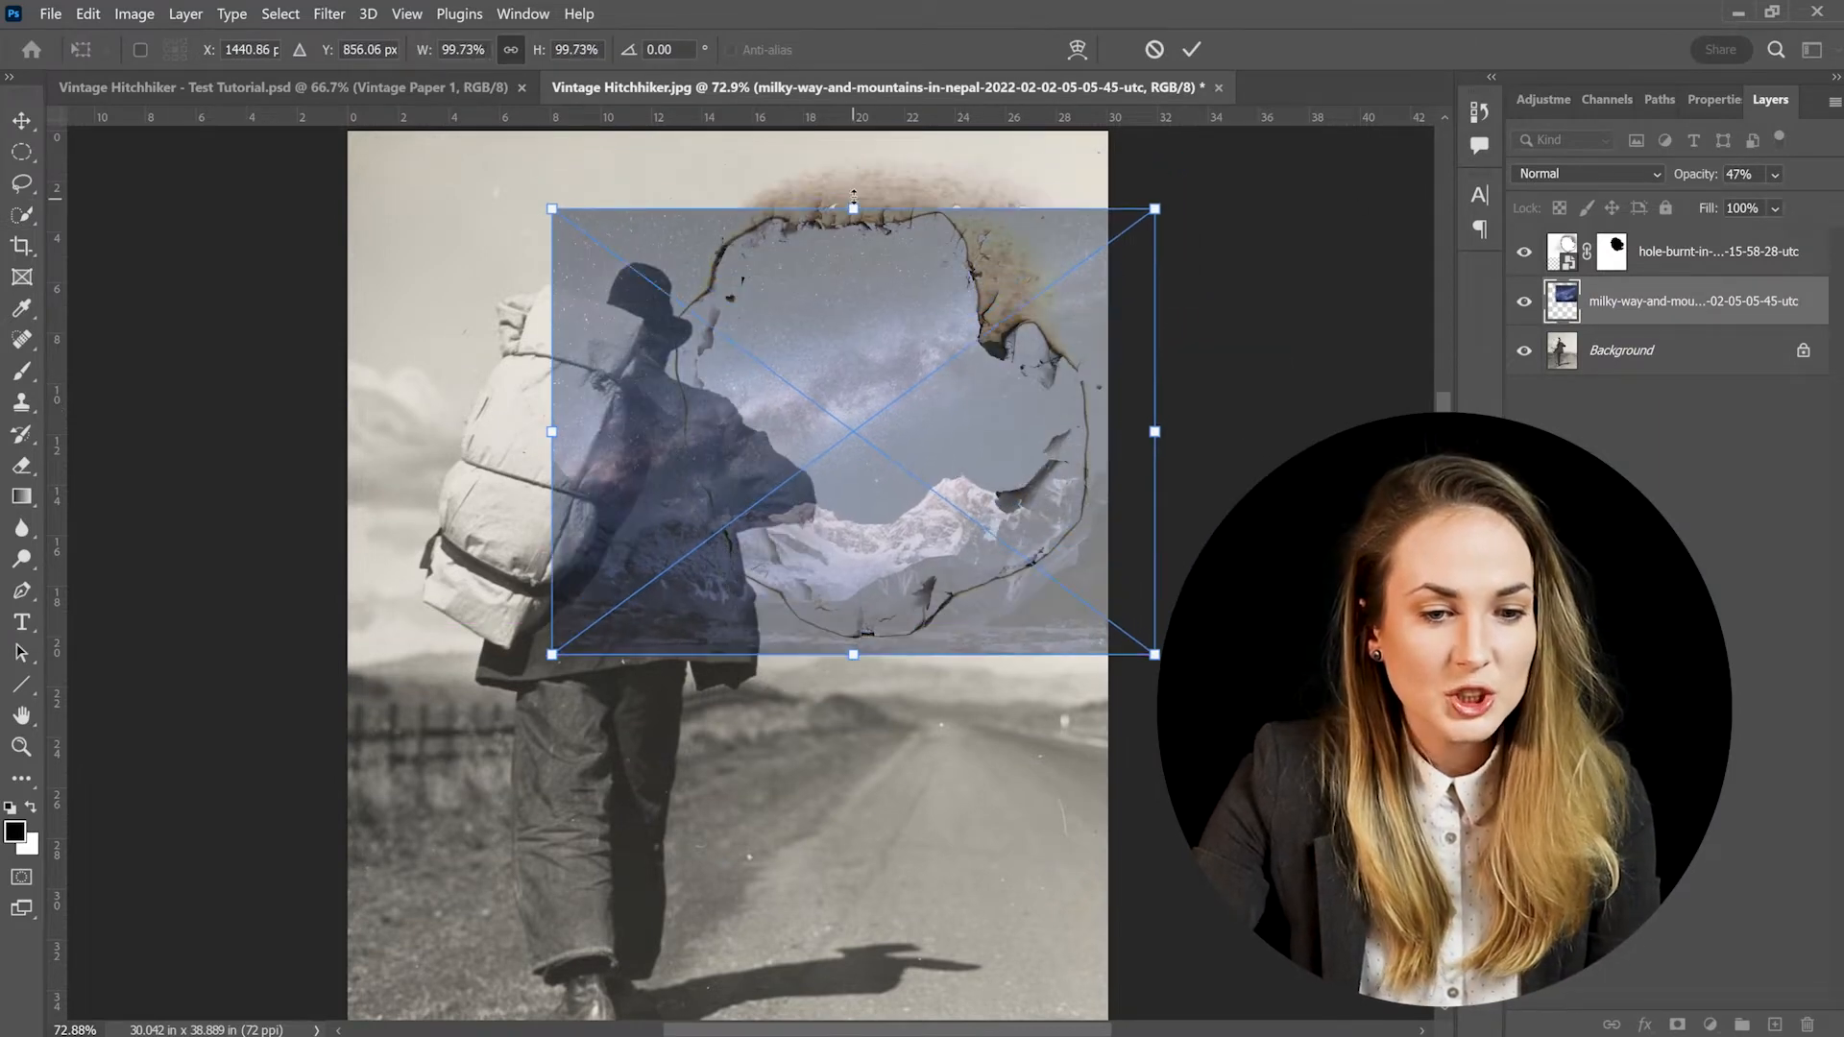
{"action": "left_click_drag", "start_coordinate": [854, 197], "coordinate": [854, 187]}
{"action": "left_click_drag", "start_coordinate": [1162, 432], "coordinate": [1154, 432]}
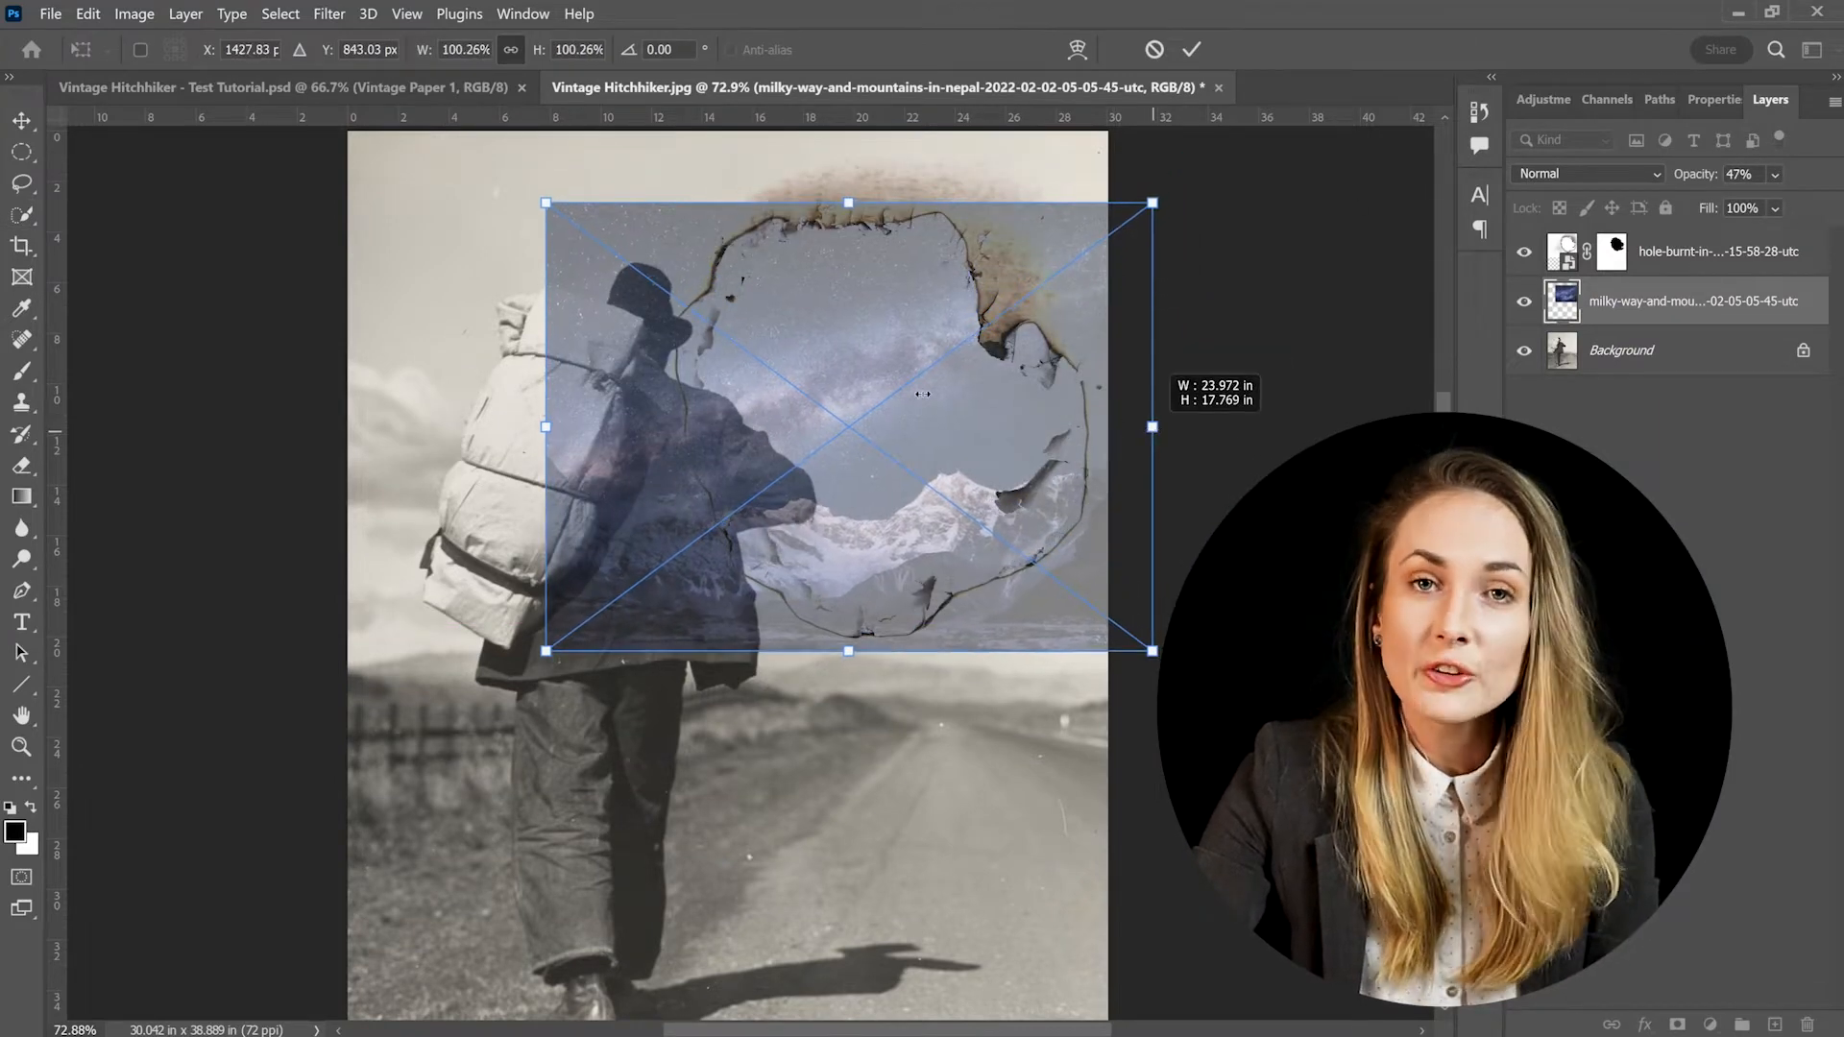
{"action": "left_click_drag", "start_coordinate": [541, 424], "coordinate": [569, 426]}
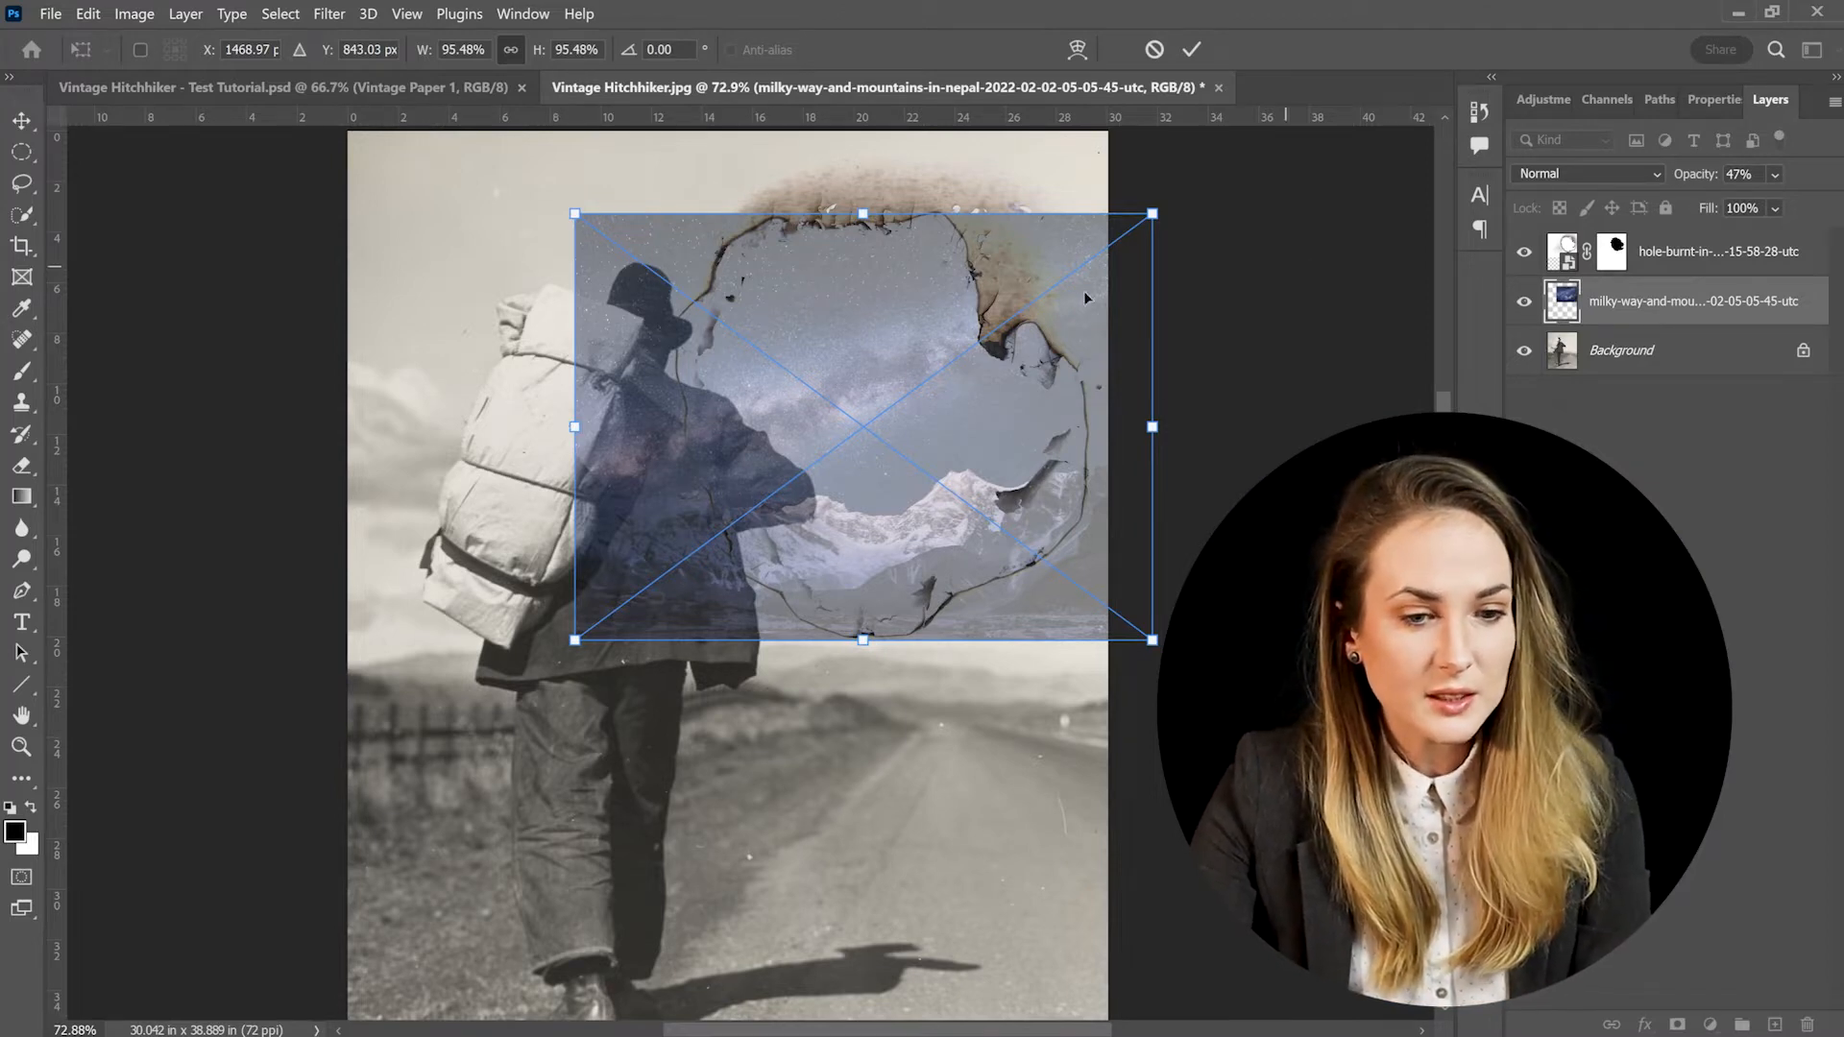
{"action": "left_click_drag", "start_coordinate": [1159, 429], "coordinate": [1152, 430]}
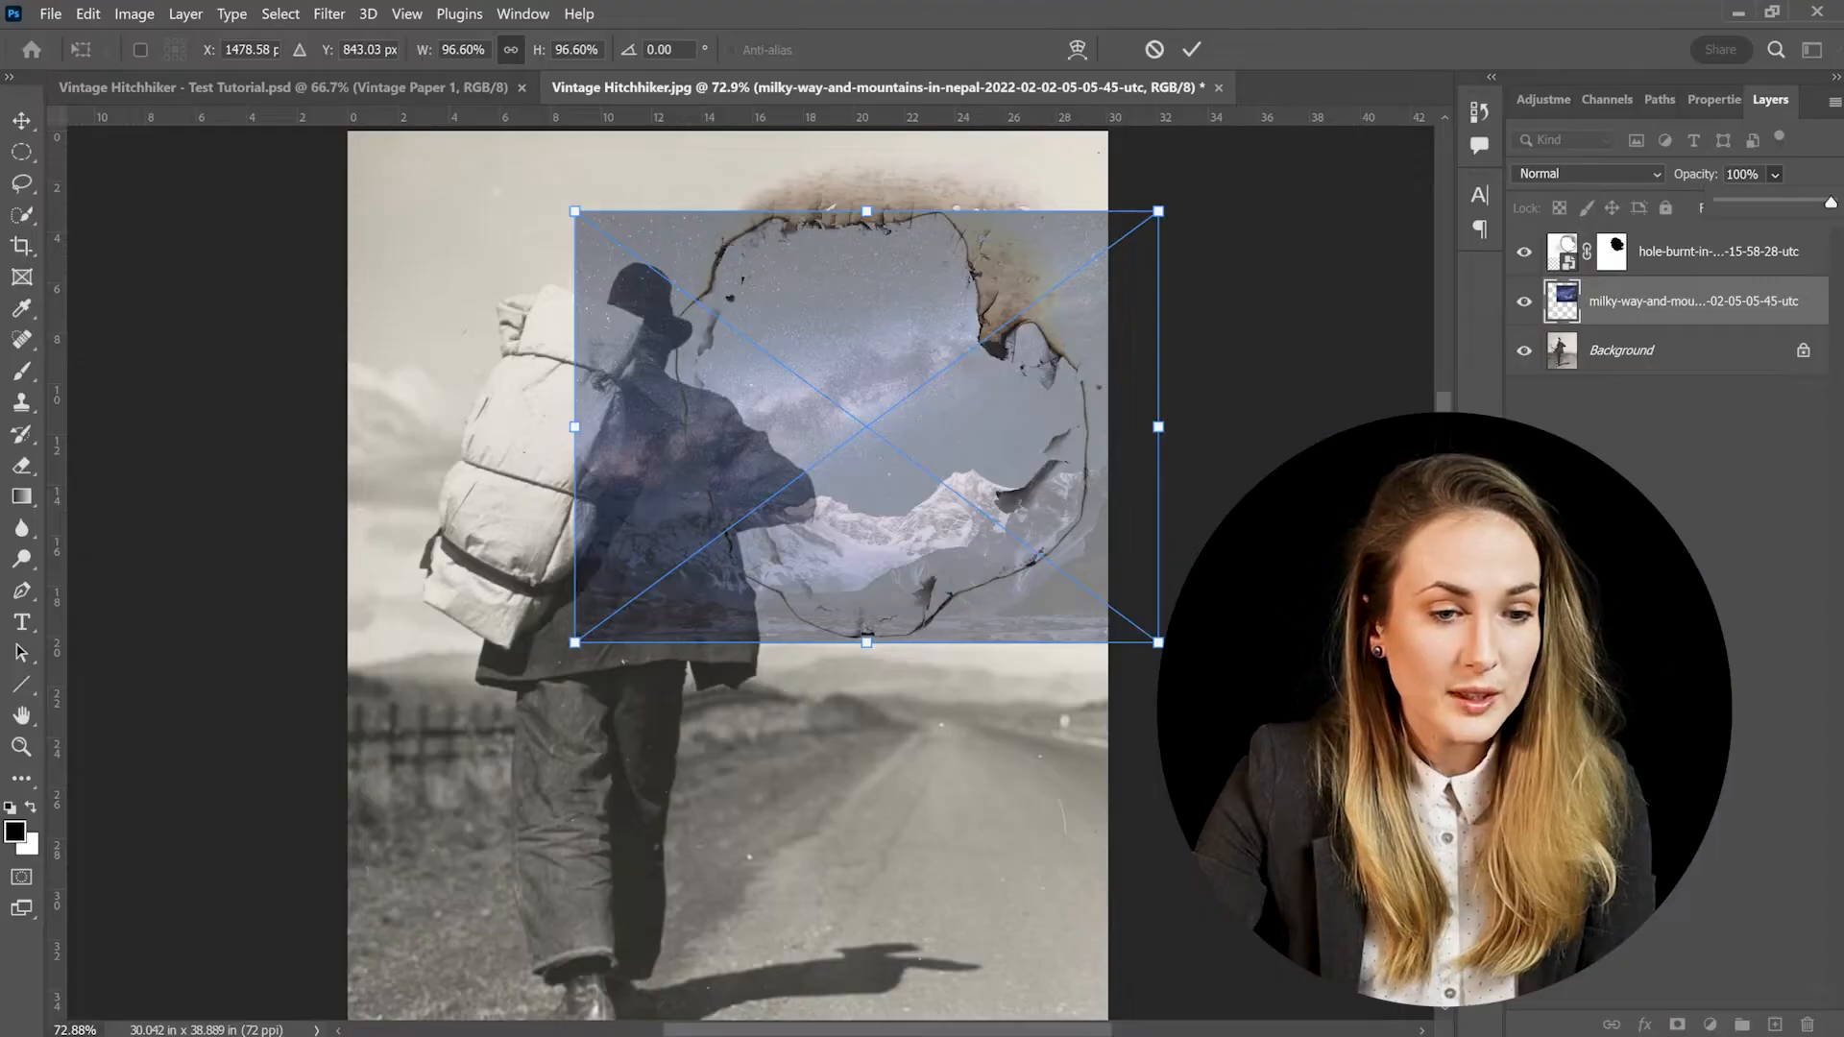
{"action": "left_click_drag", "start_coordinate": [1769, 203], "coordinate": [1830, 202]}
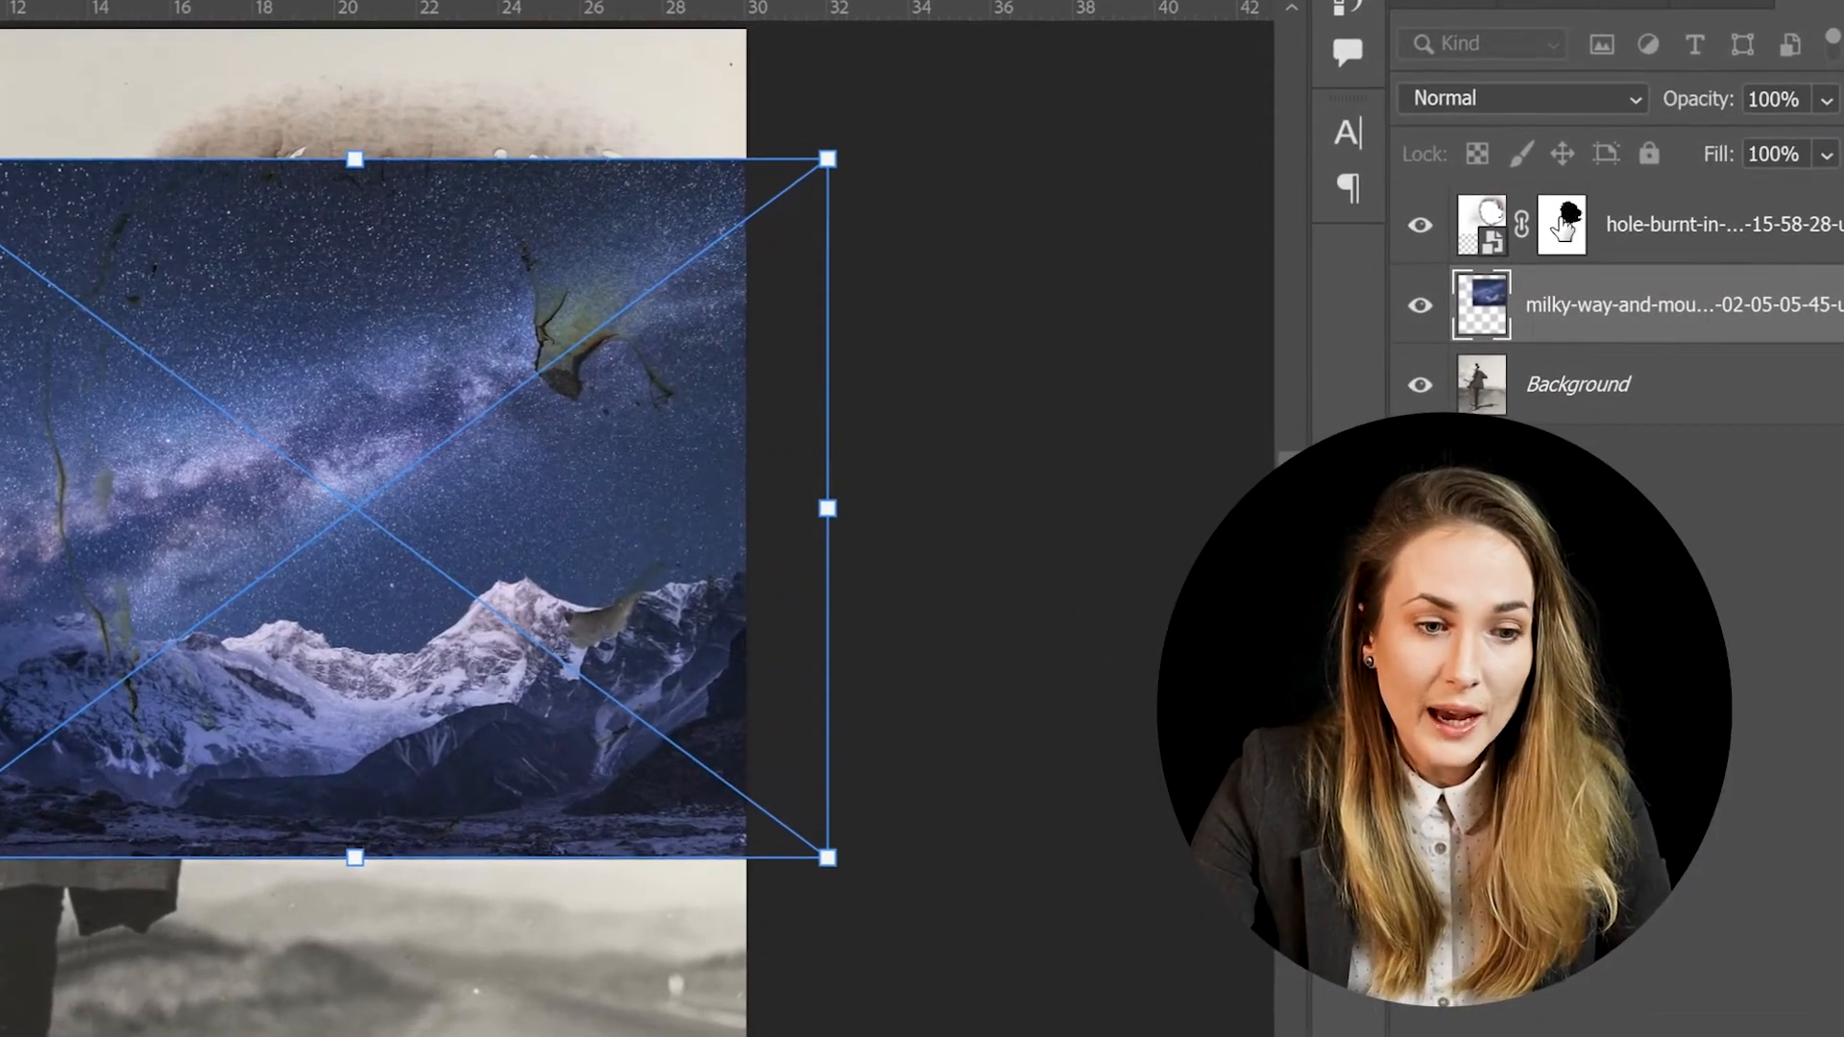
Mask the milky-way layer with the selection from the burnt-hole layer's mask, inverted so the sky fills only the hole
{"action": "left_click", "coordinate": [1569, 231], "text": "ctrl"}
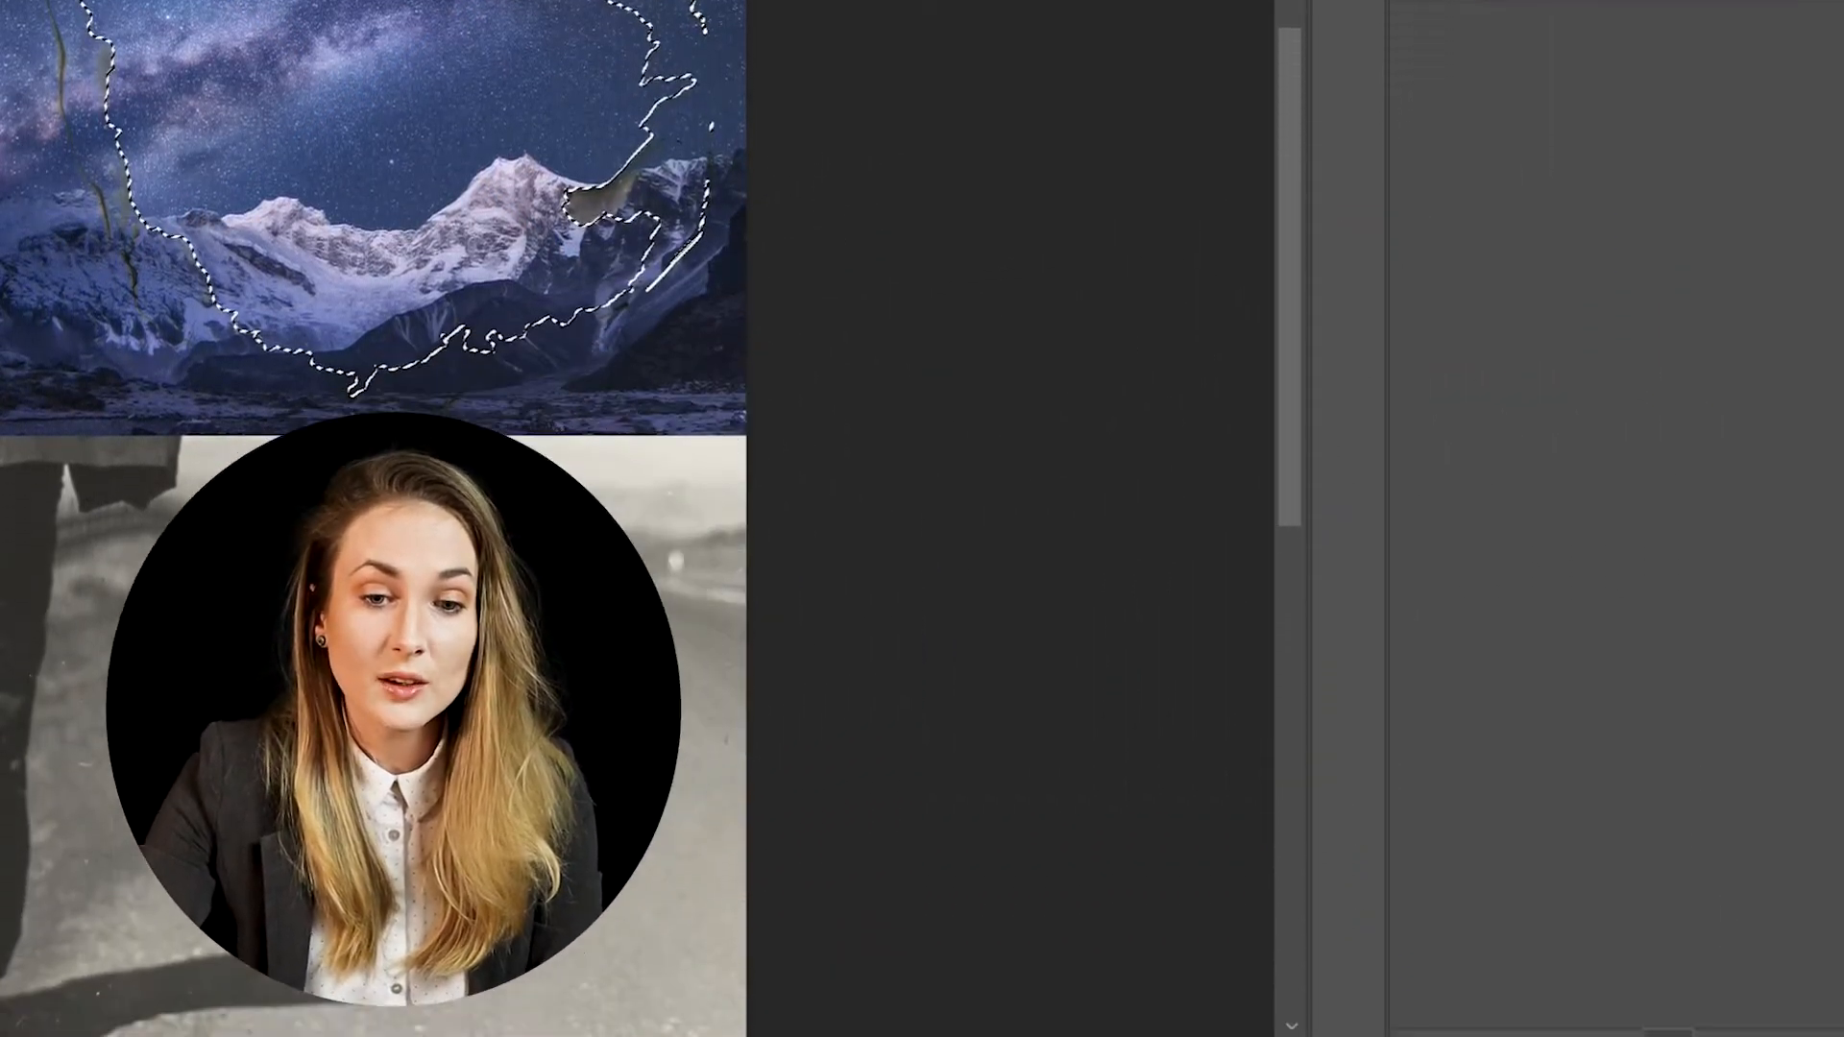
{"action": "left_click", "coordinate": [1668, 1017]}
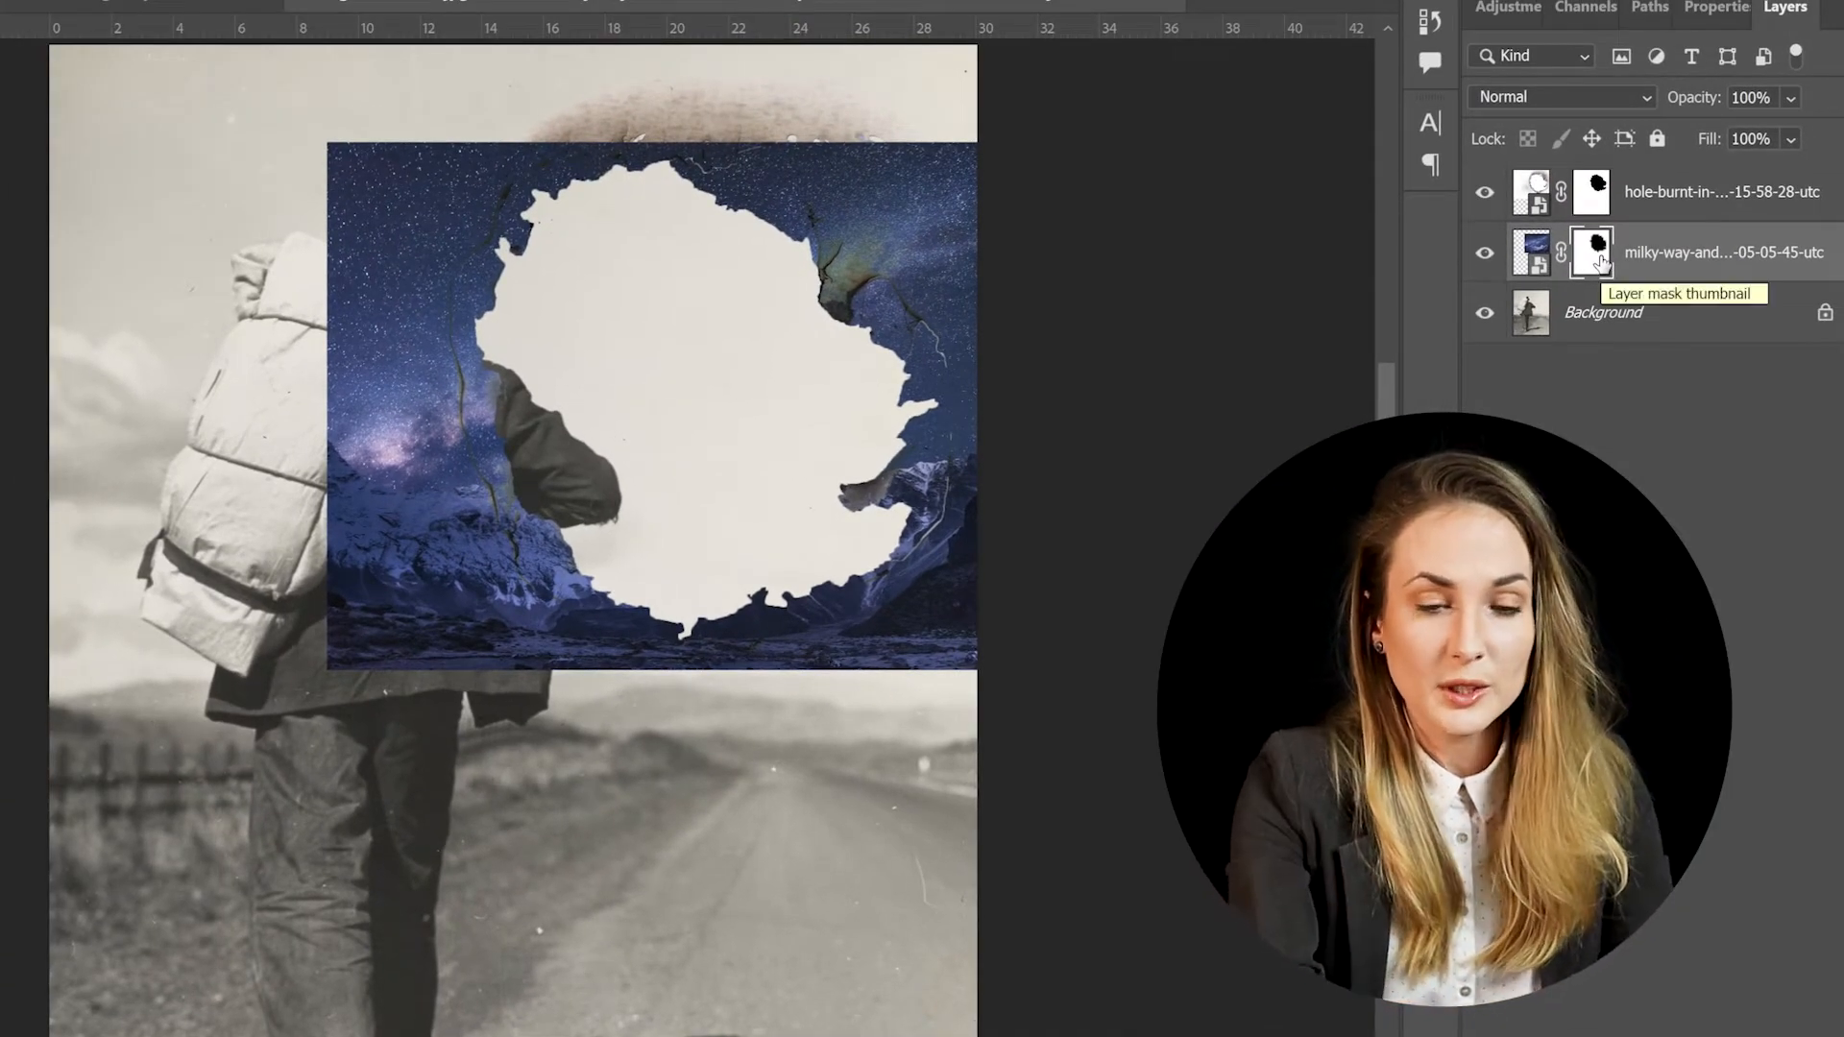
{"action": "key", "text": "ctrl+i"}
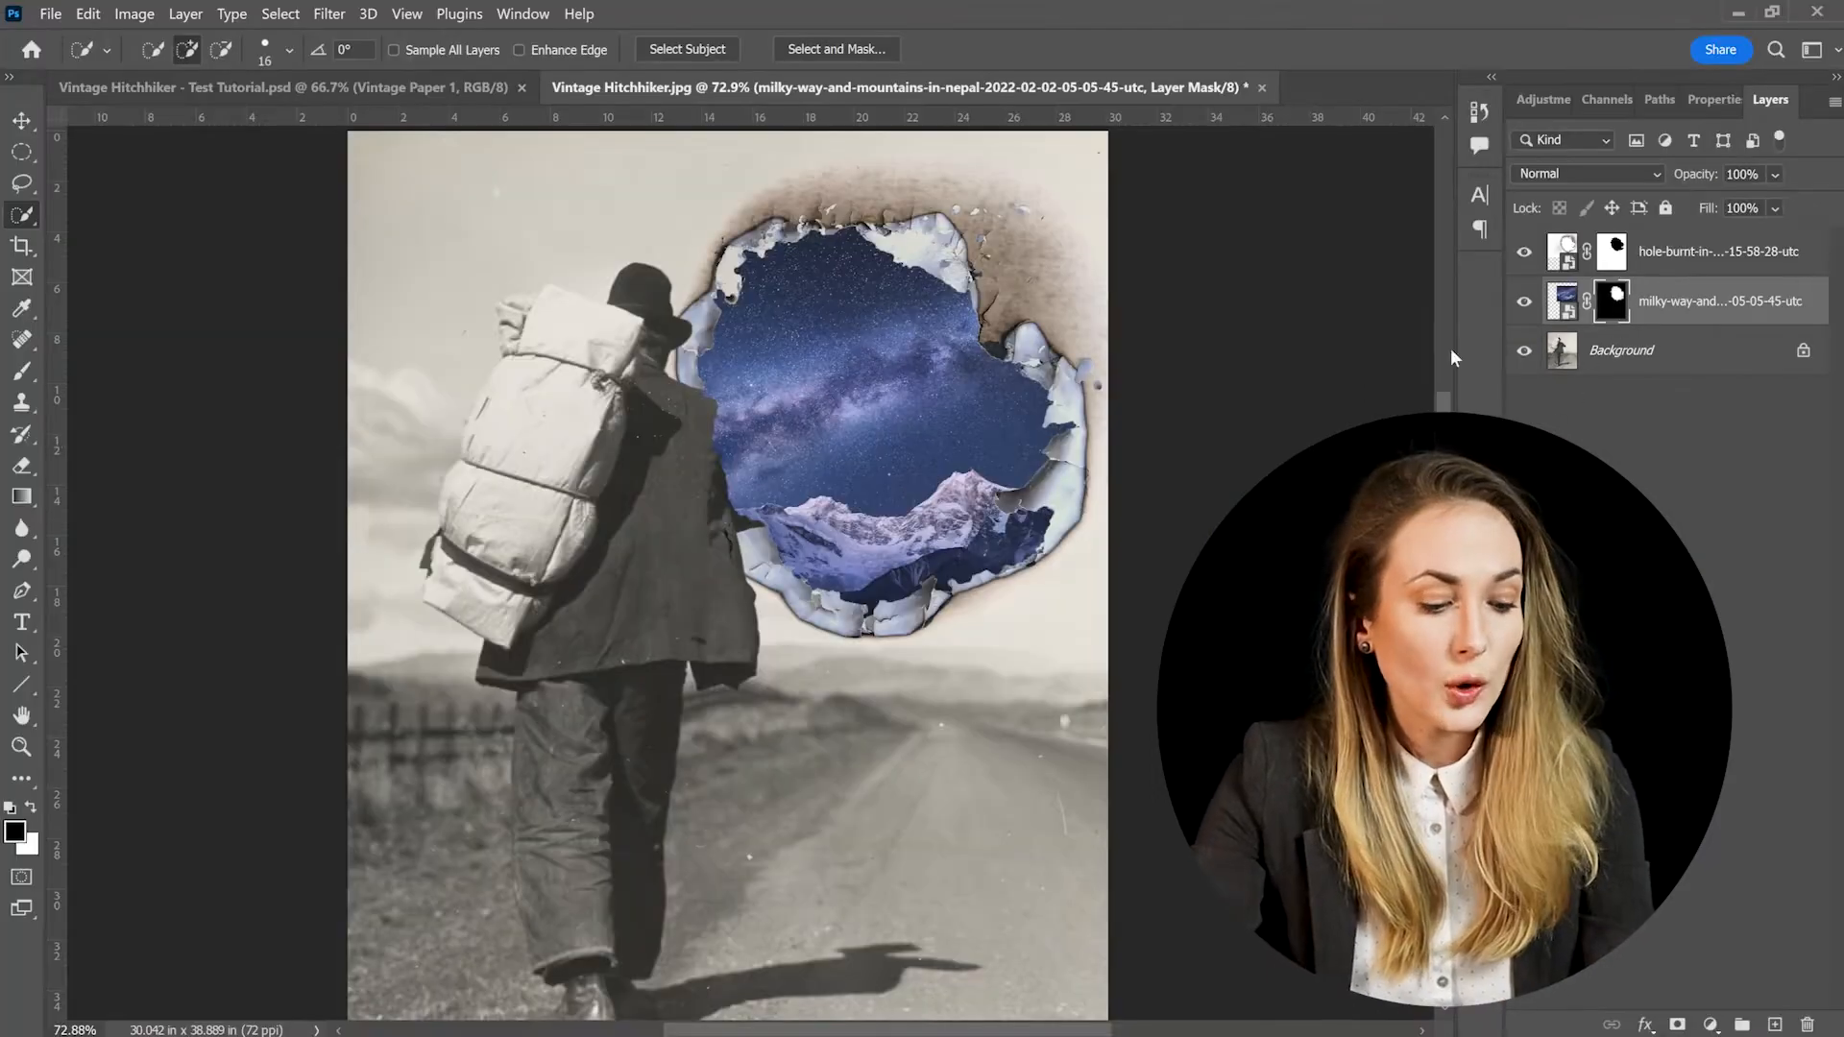
Duplicate the Background layer and name the copy "Hitchhiker Mask"
{"action": "scroll", "coordinate": [799, 465], "scroll_direction": "up", "scroll_amount": 10}
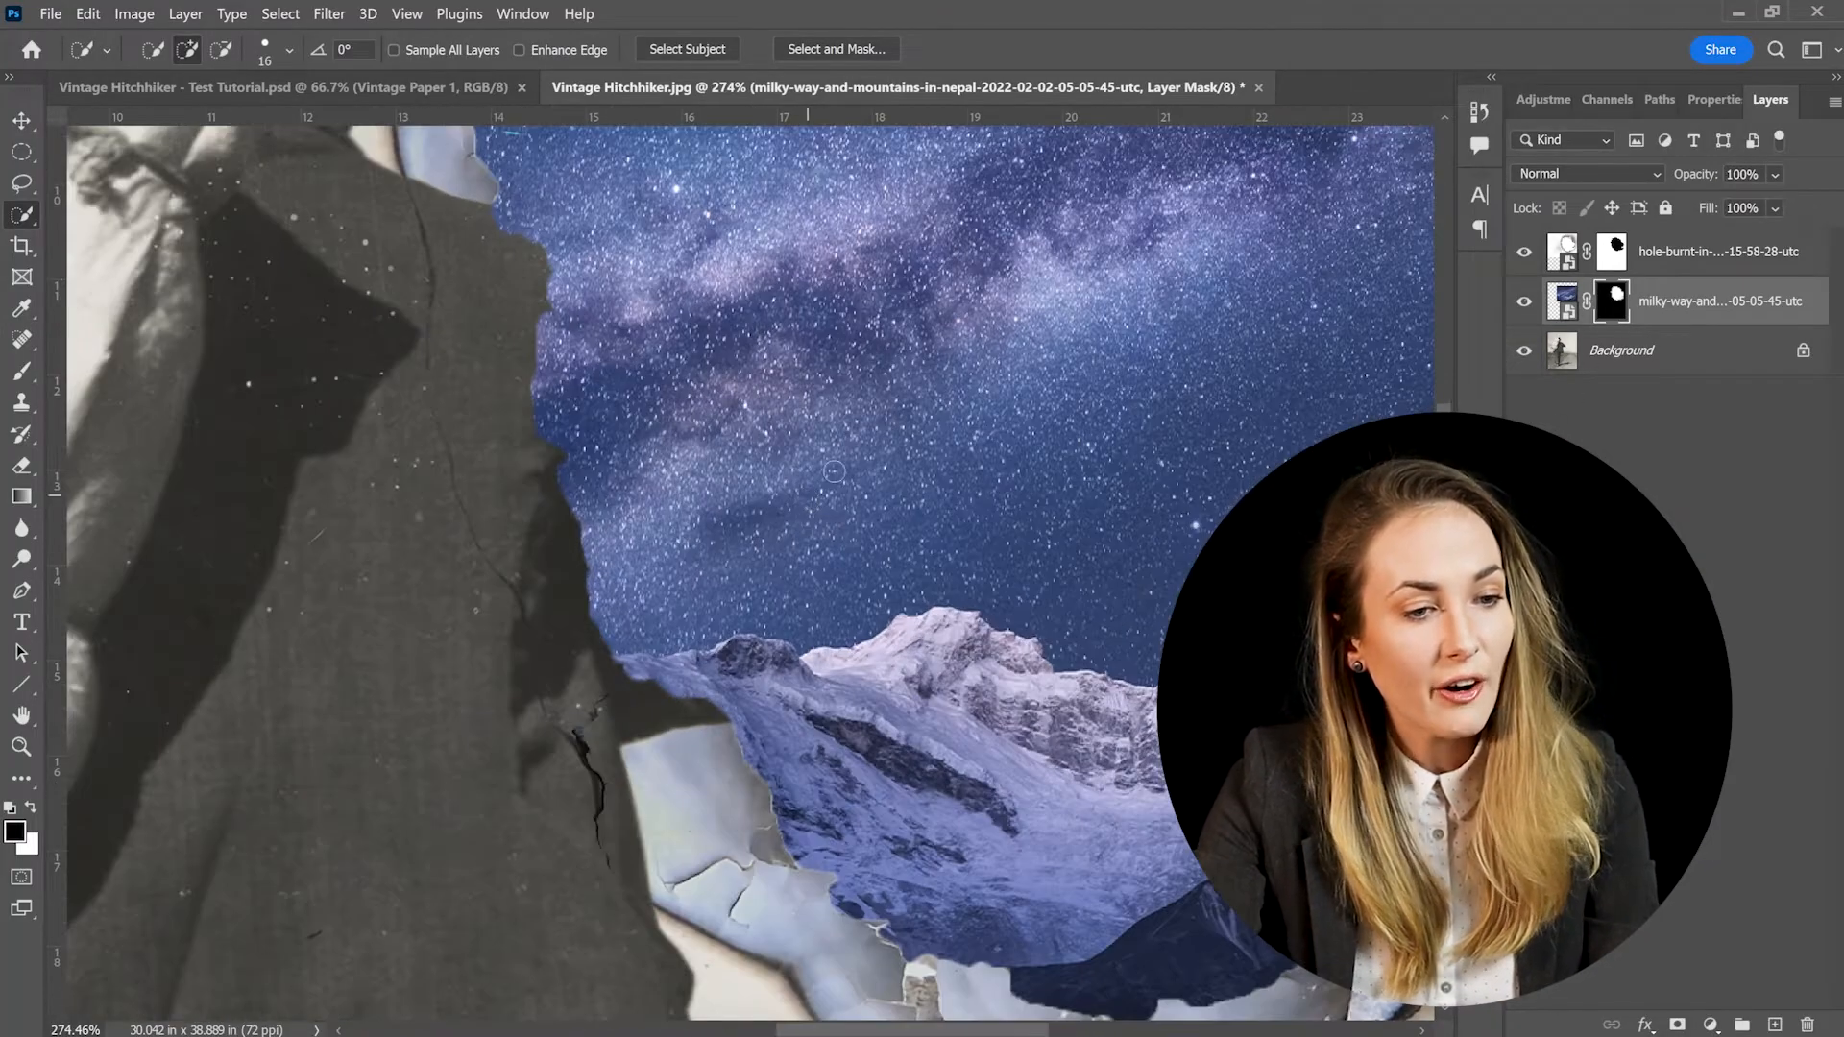
{"action": "left_click_drag", "start_coordinate": [843, 465], "coordinate": [800, 472]}
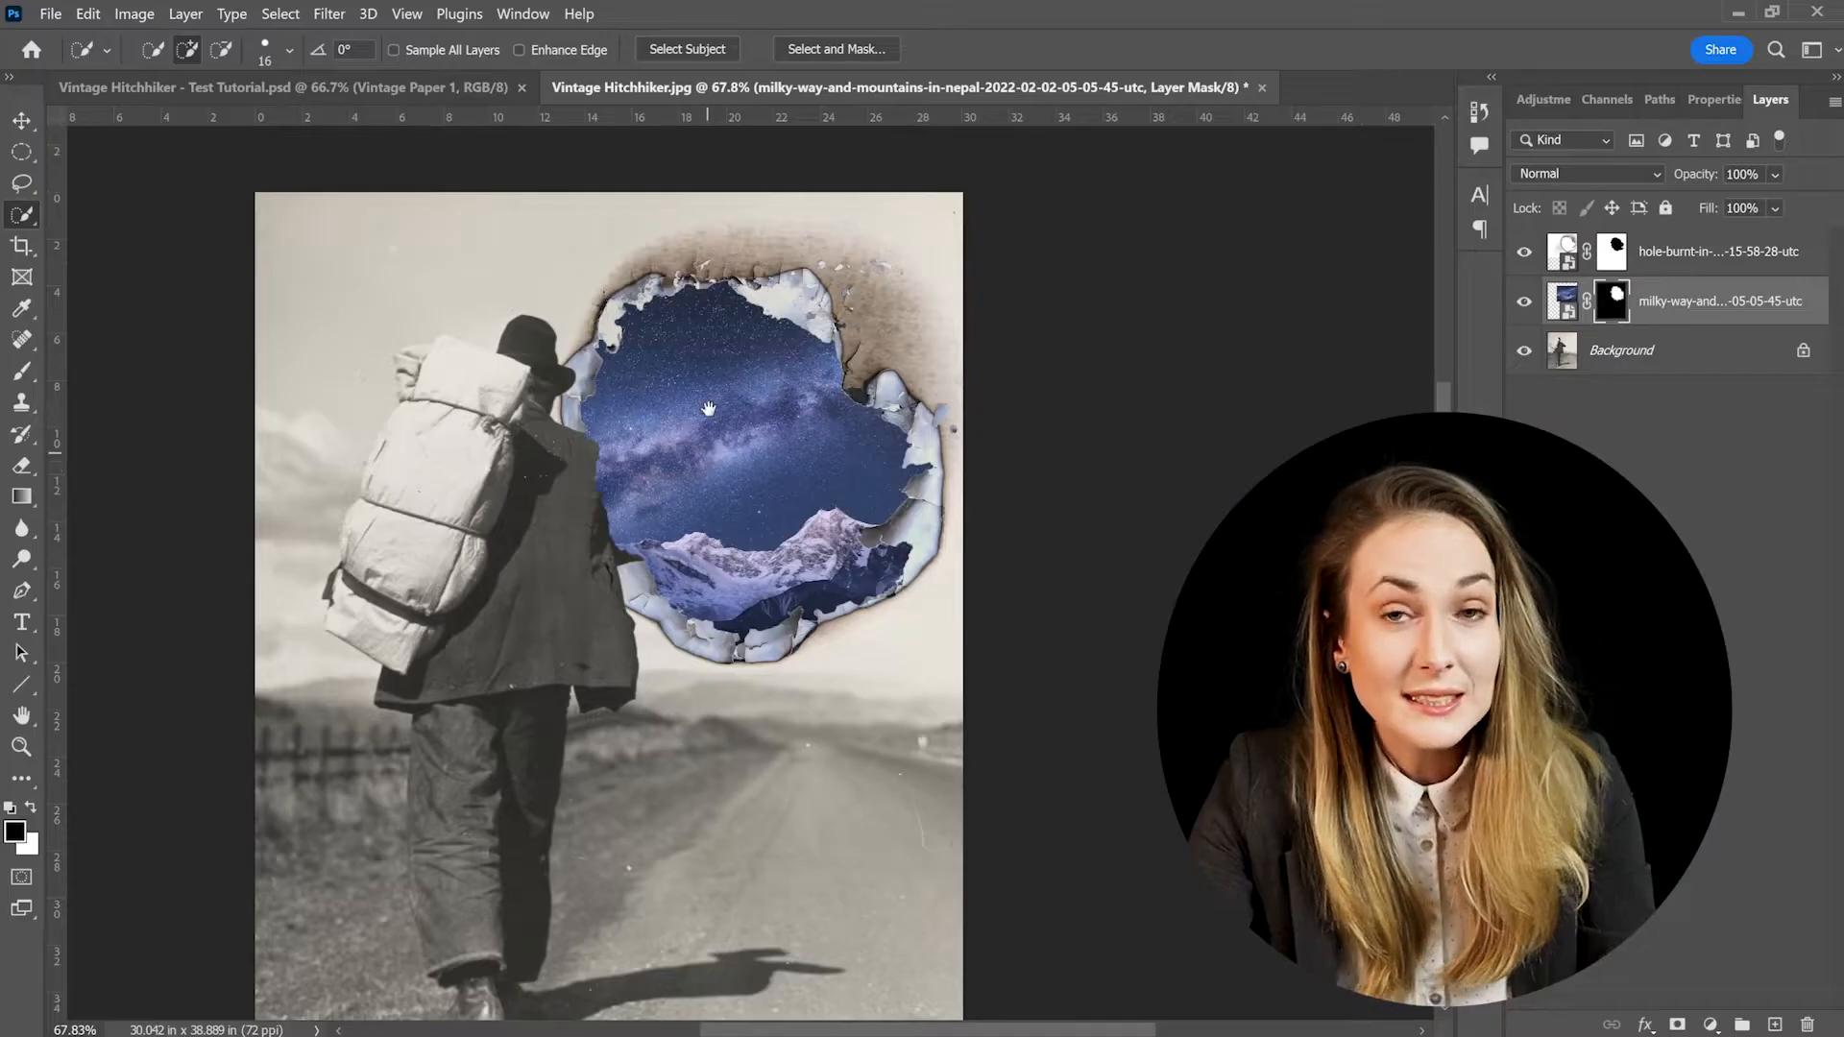
{"action": "scroll", "coordinate": [710, 411], "scroll_direction": "down", "scroll_amount": 1}
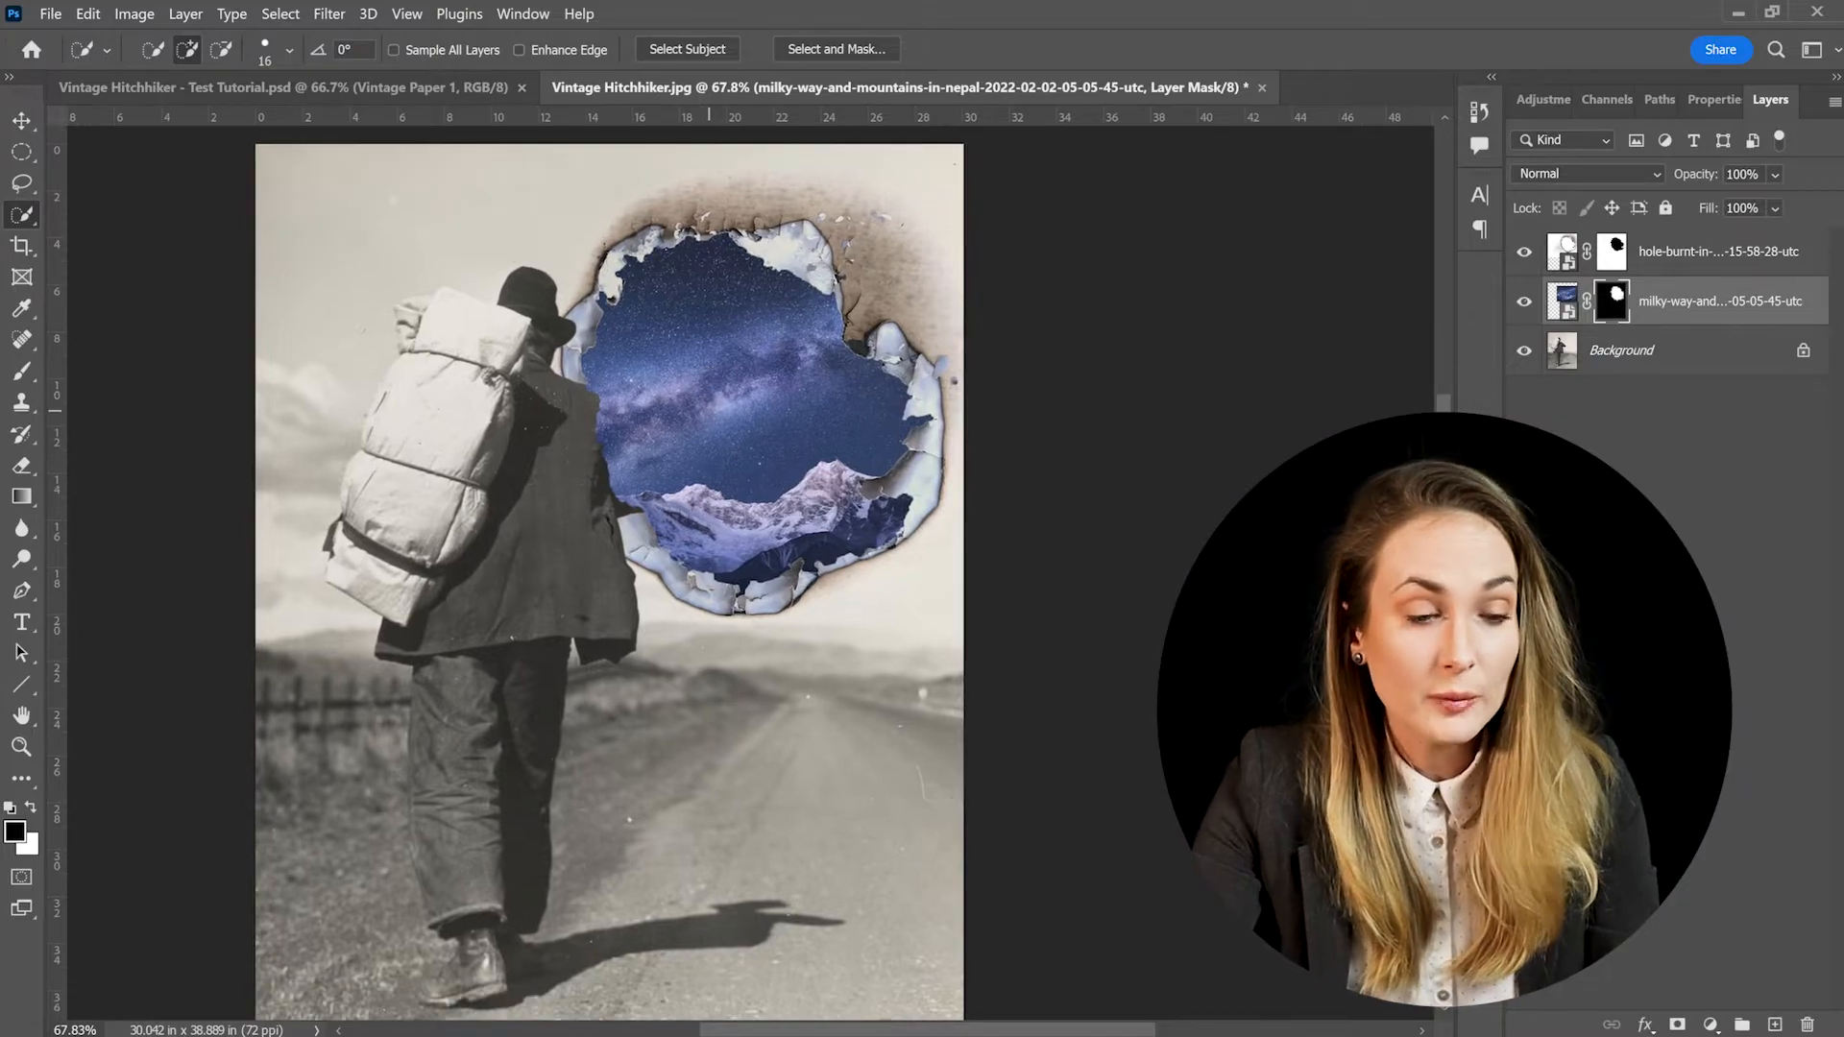
{"action": "scroll", "coordinate": [710, 411], "scroll_direction": "up", "scroll_amount": 2}
{"action": "left_click", "coordinate": [1622, 355]}
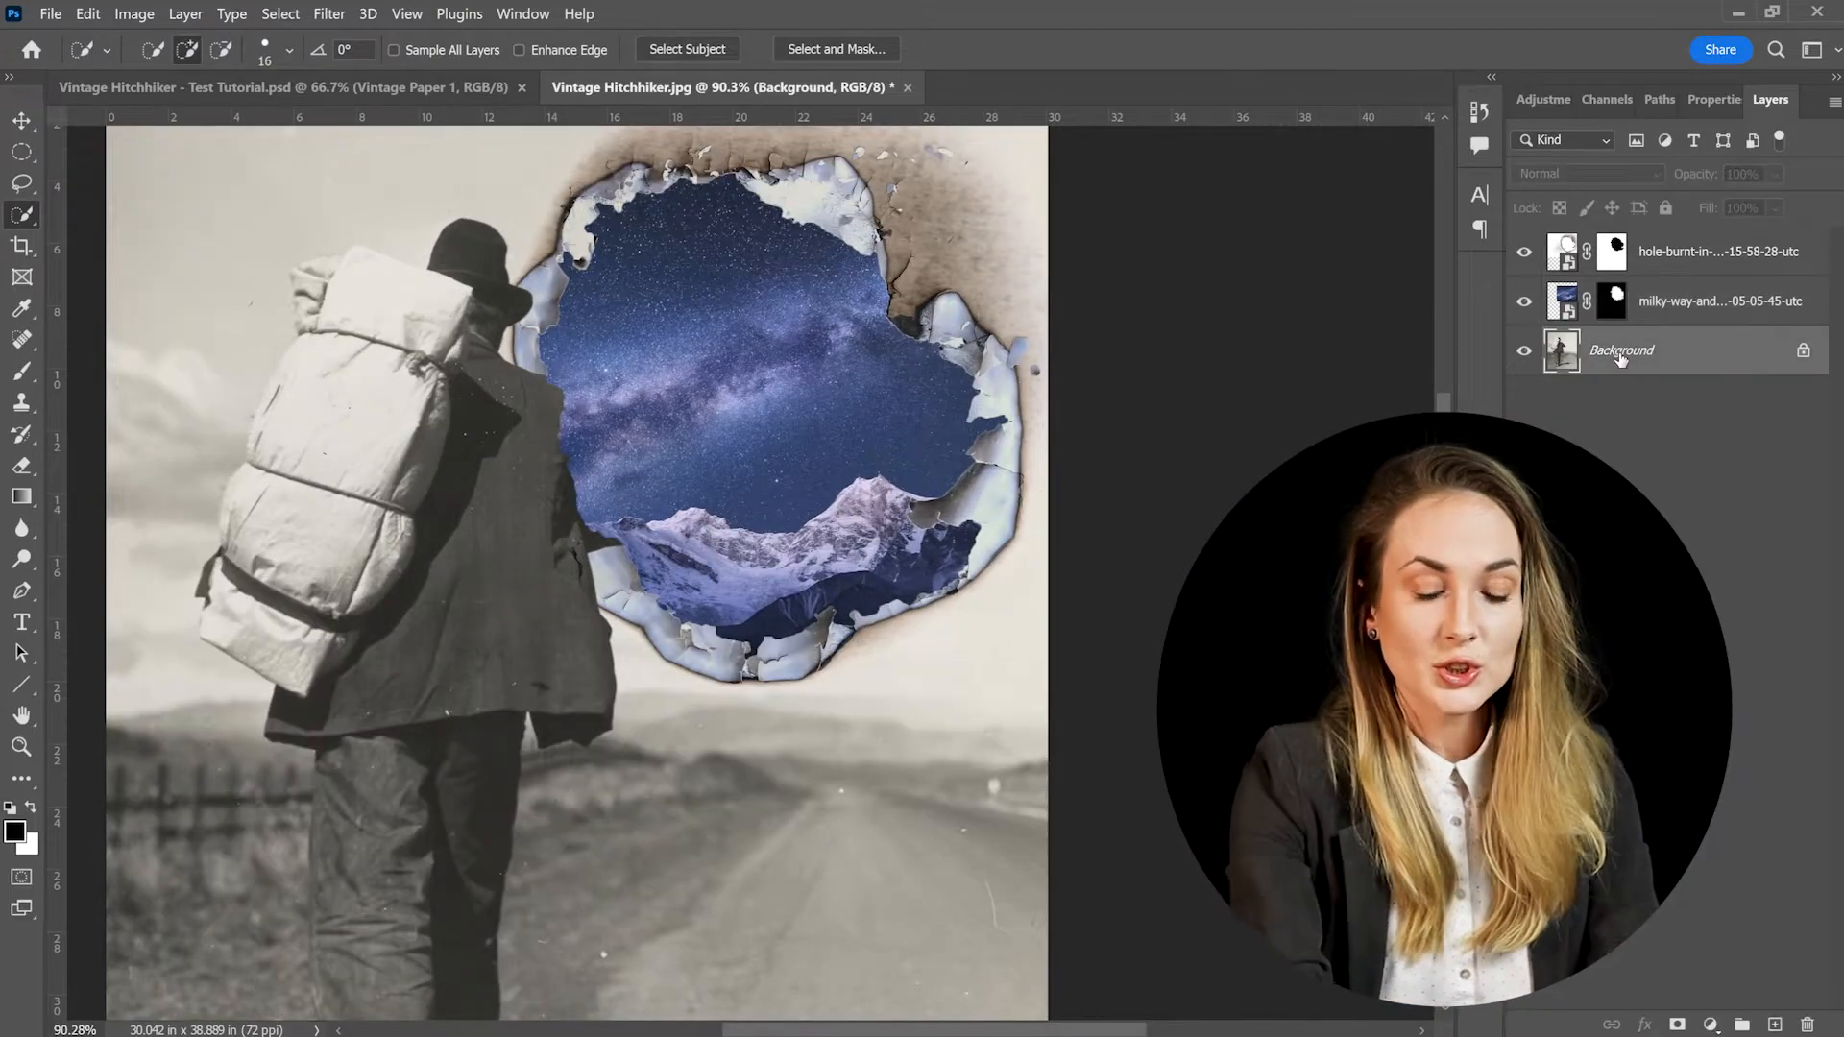
{"action": "key", "text": "ctrl+j"}
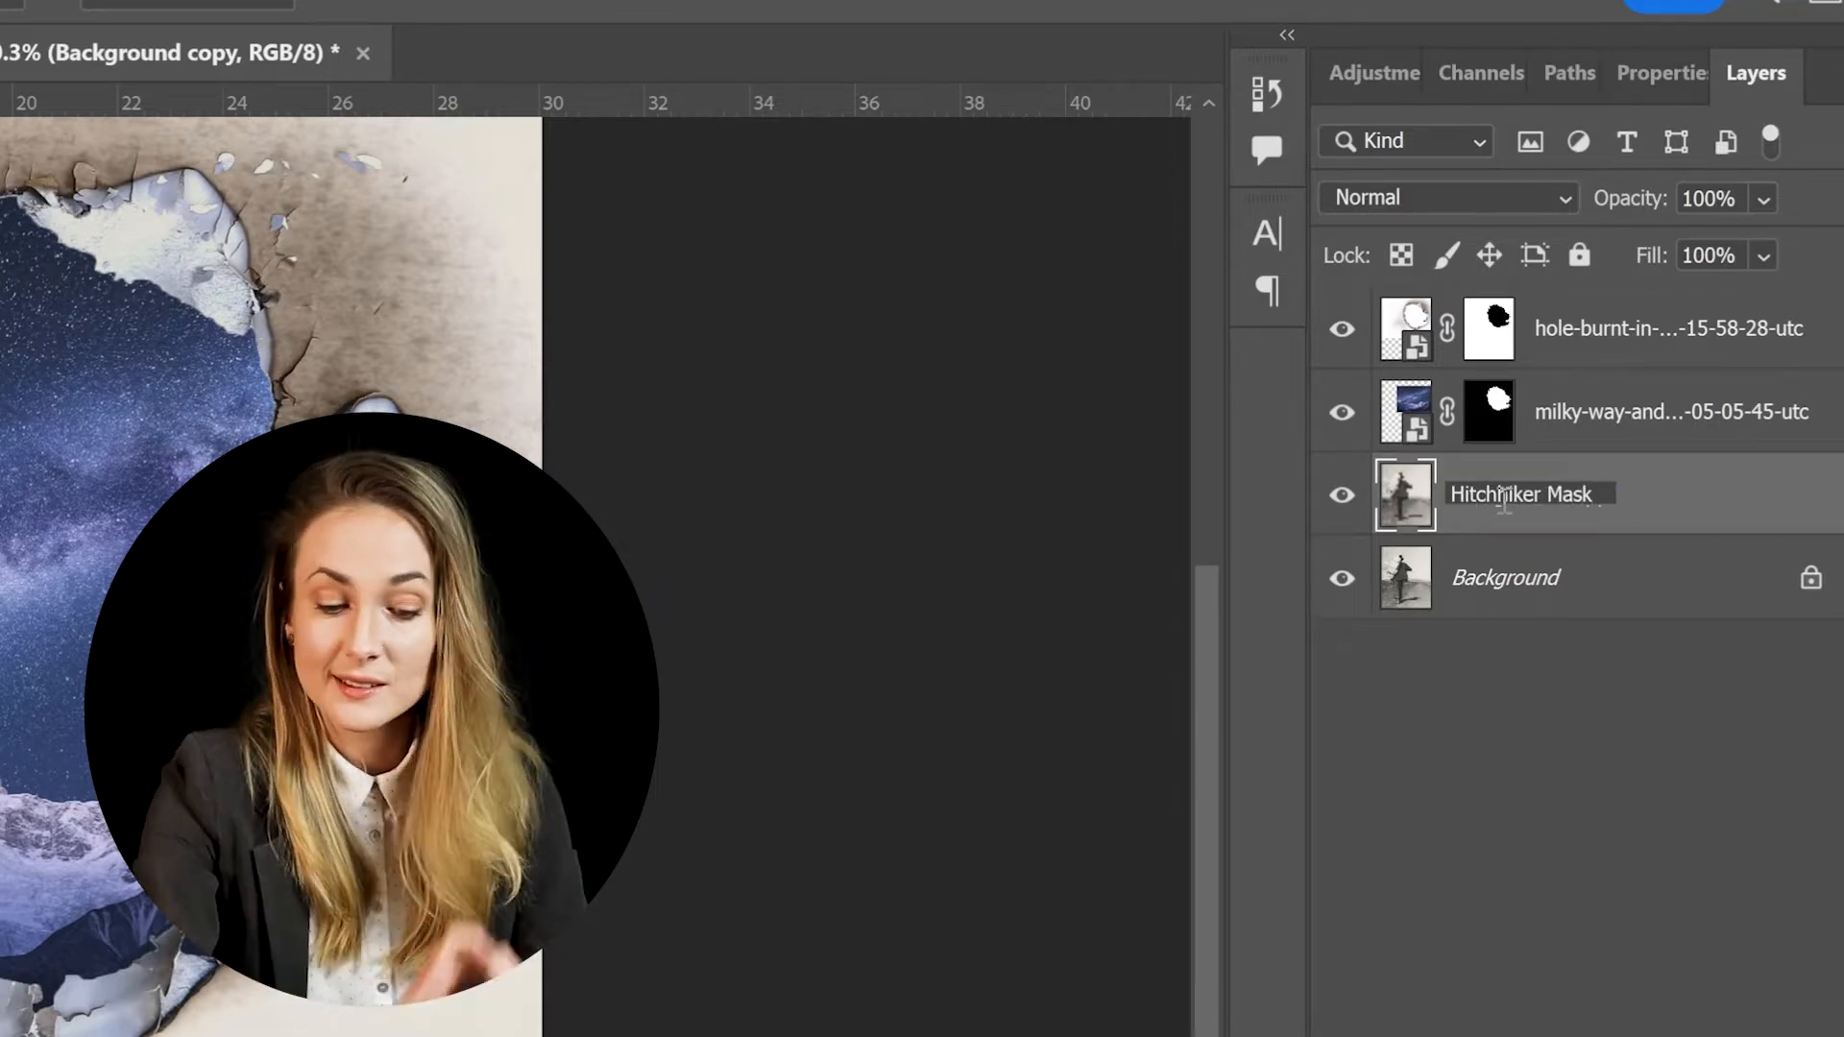
{"action": "key", "text": "Return"}
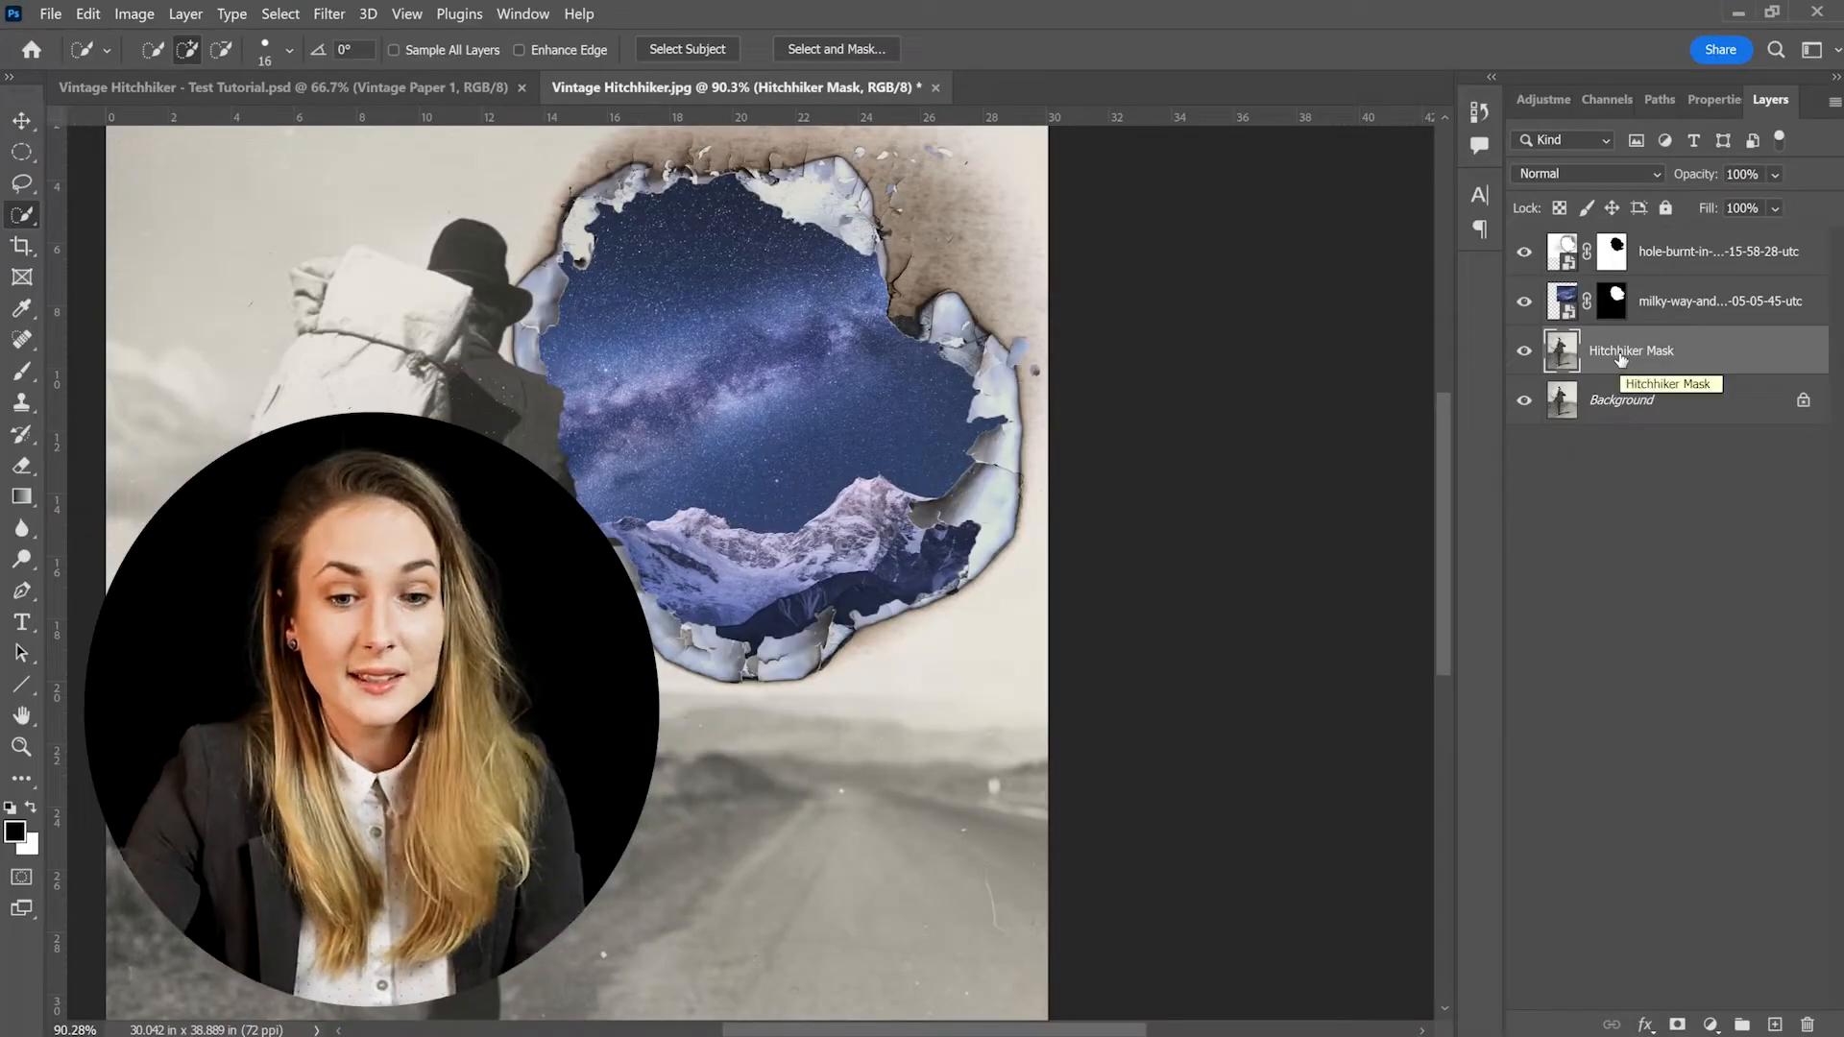
Move the Hitchhiker Mask layer to the top of the stack and mask it to the hitchhiker using the Object Selection tool
{"action": "left_click_drag", "start_coordinate": [1621, 359], "coordinate": [1640, 223]}
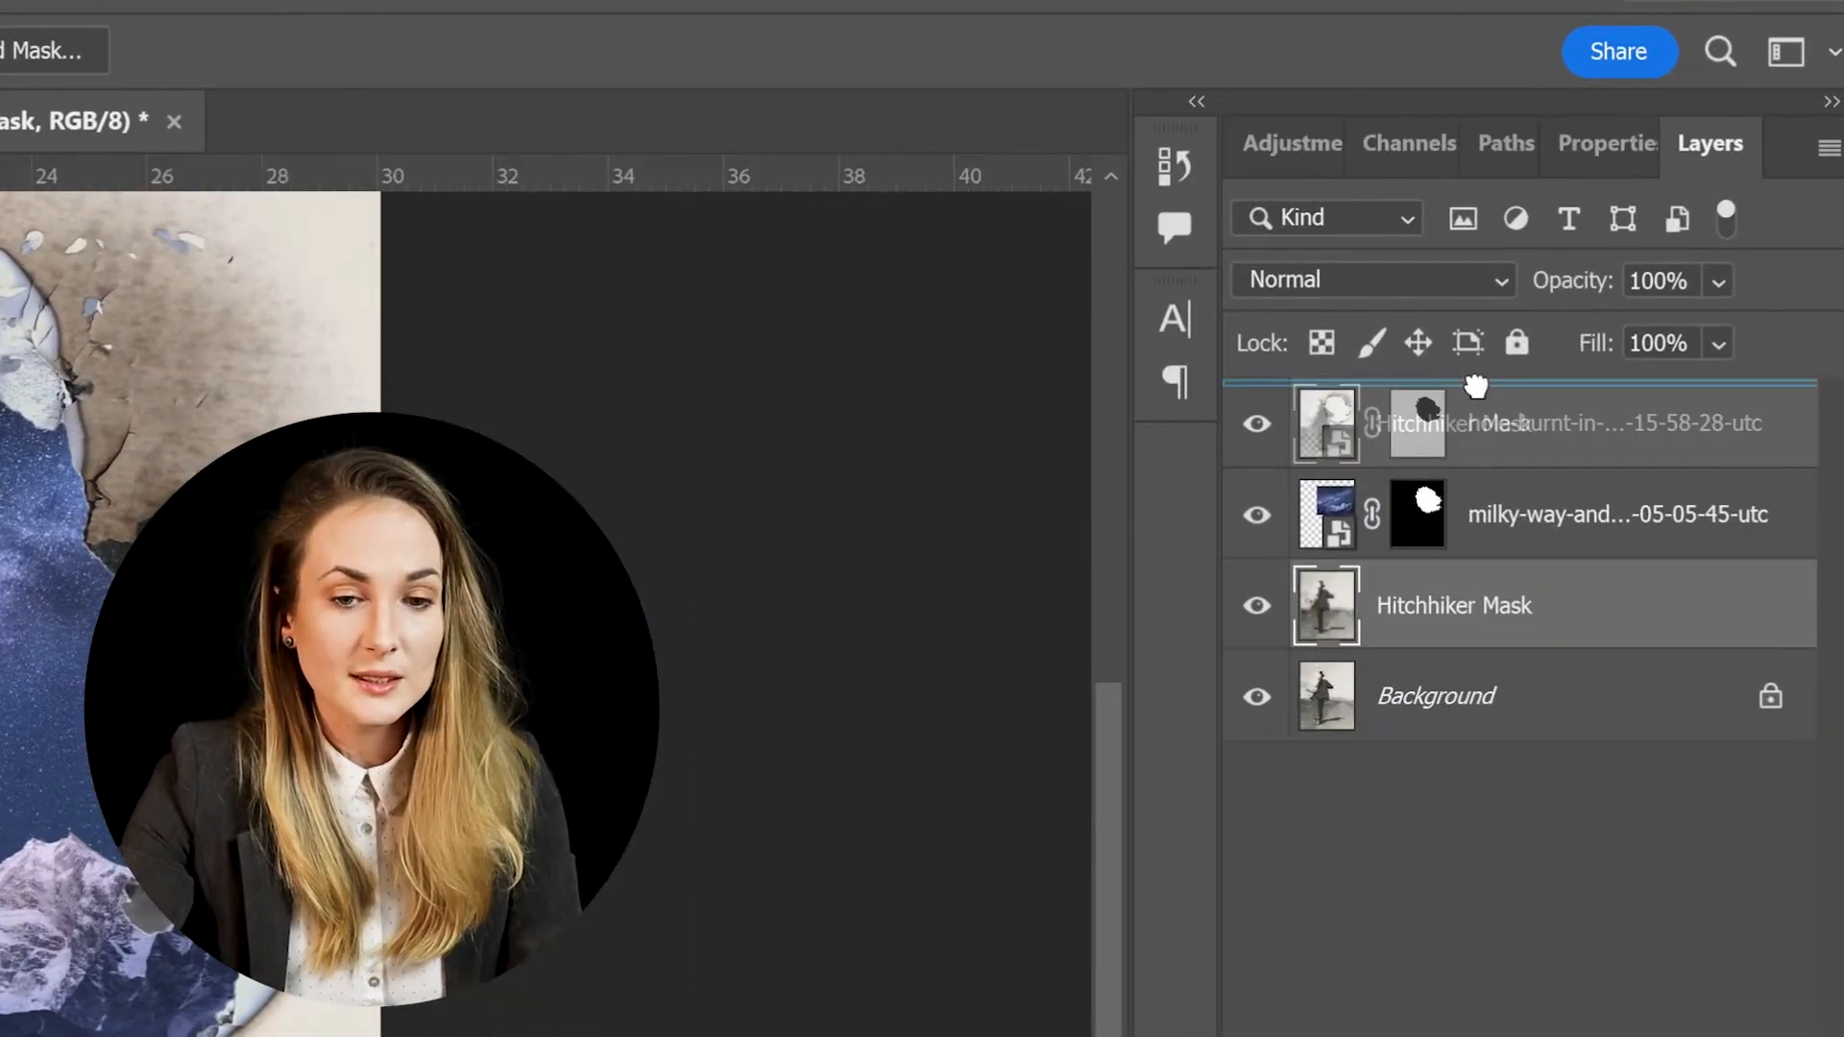
{"action": "left_click_drag", "start_coordinate": [1475, 386], "coordinate": [1473, 394]}
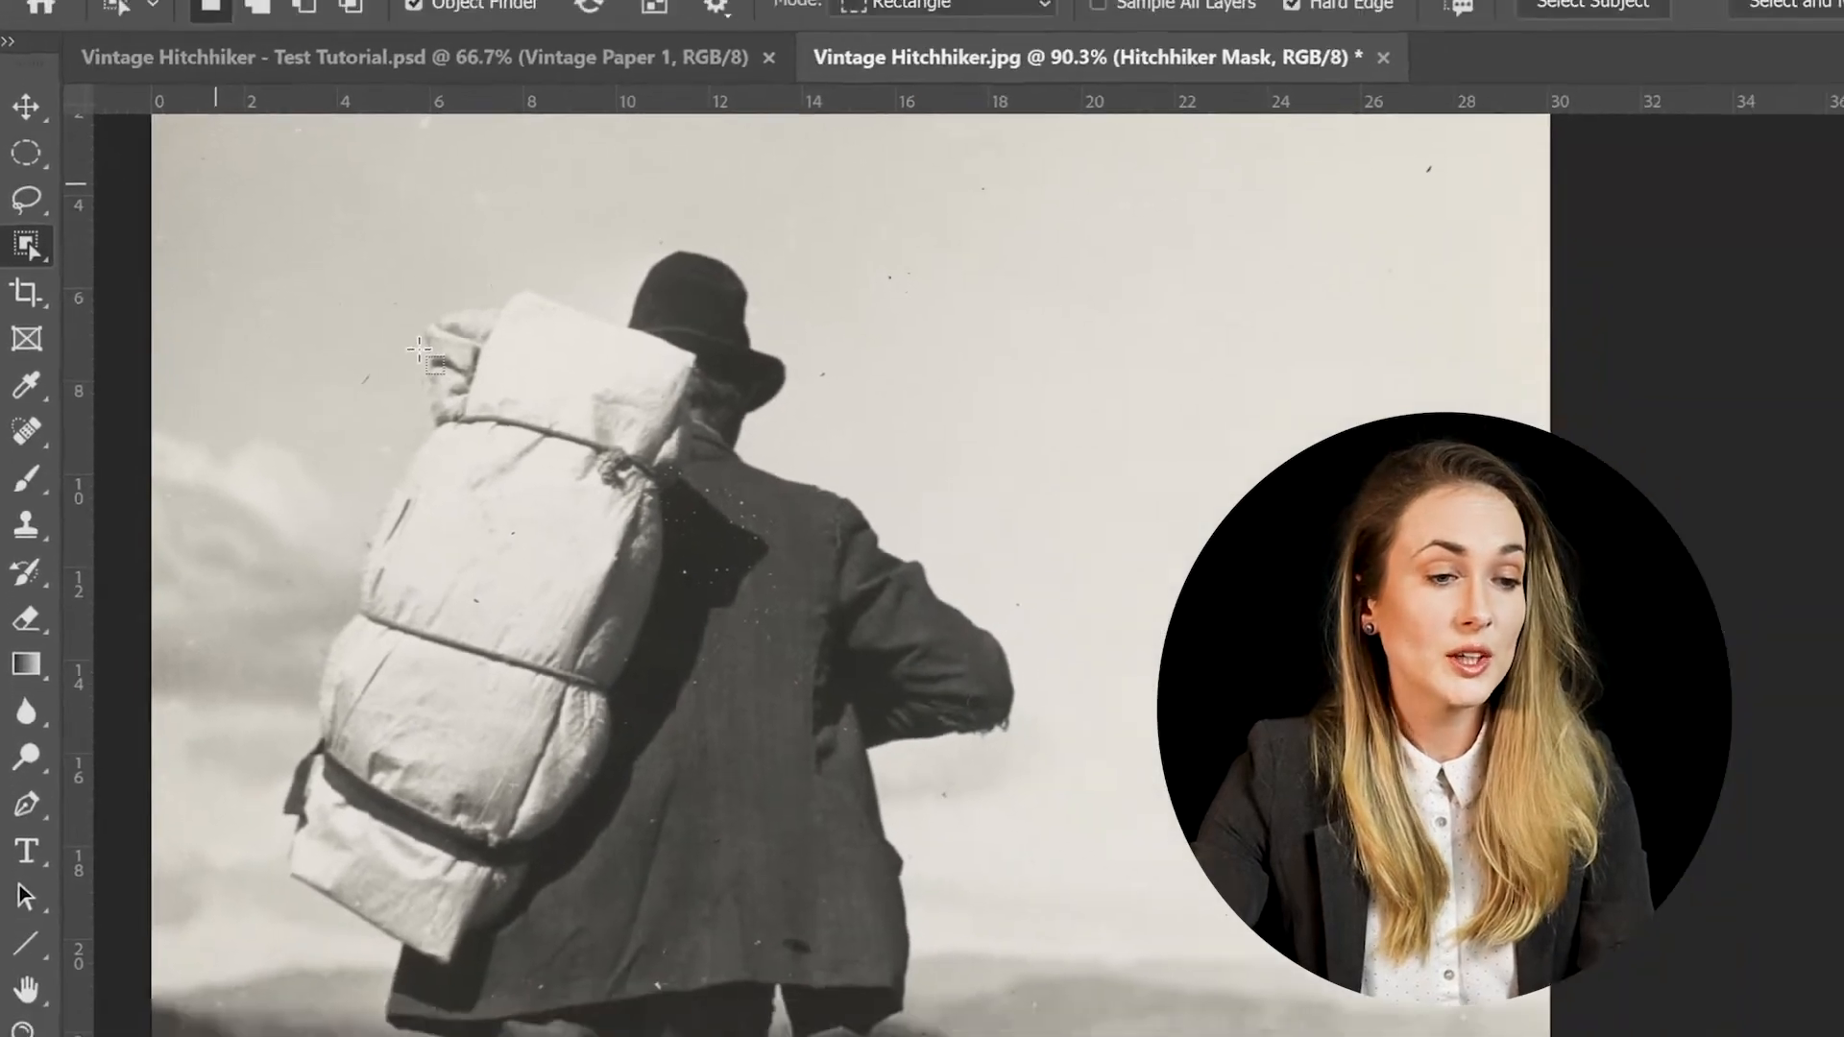
{"action": "left_click_drag", "start_coordinate": [219, 186], "coordinate": [1102, 1036]}
{"action": "left_click_drag", "start_coordinate": [918, 1036], "coordinate": [919, 1036]}
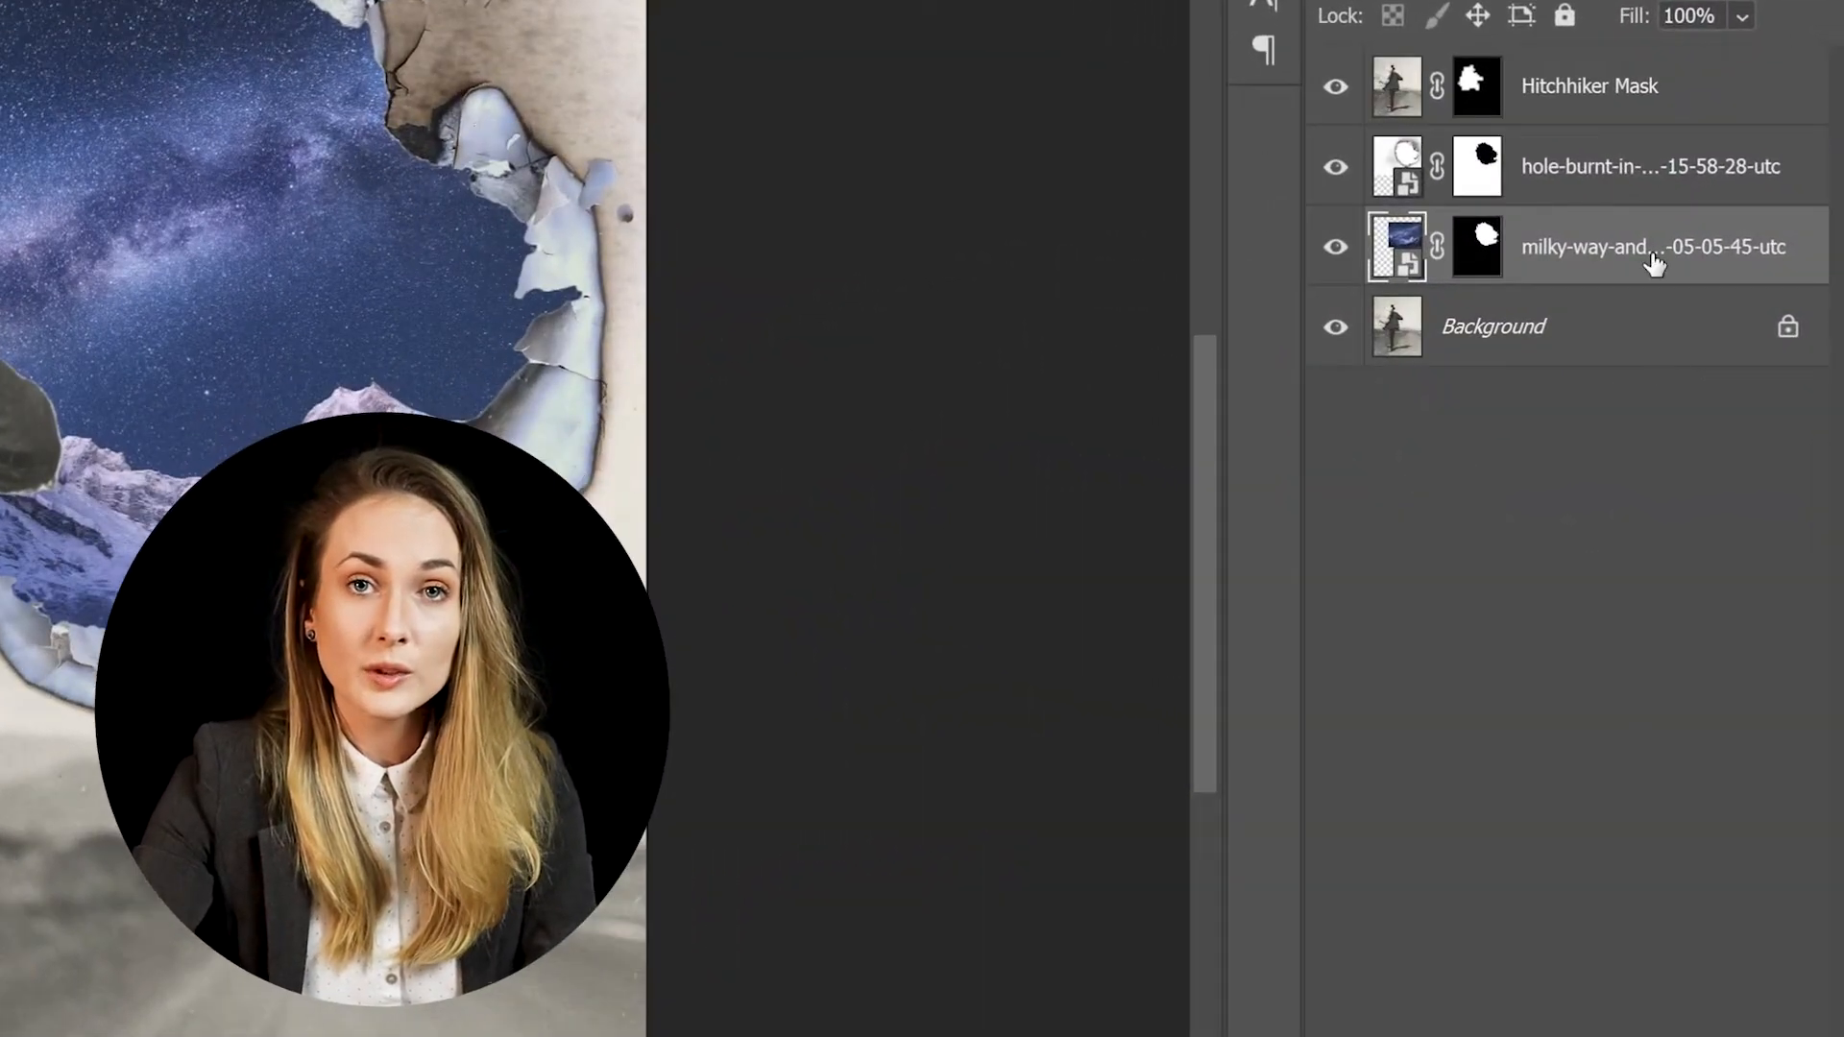
Add a Vibrance adjustment clipped to the milky-way layer, raise its vibrance strongly, and compare the image with and without it
{"action": "left_click", "coordinate": [1637, 1025]}
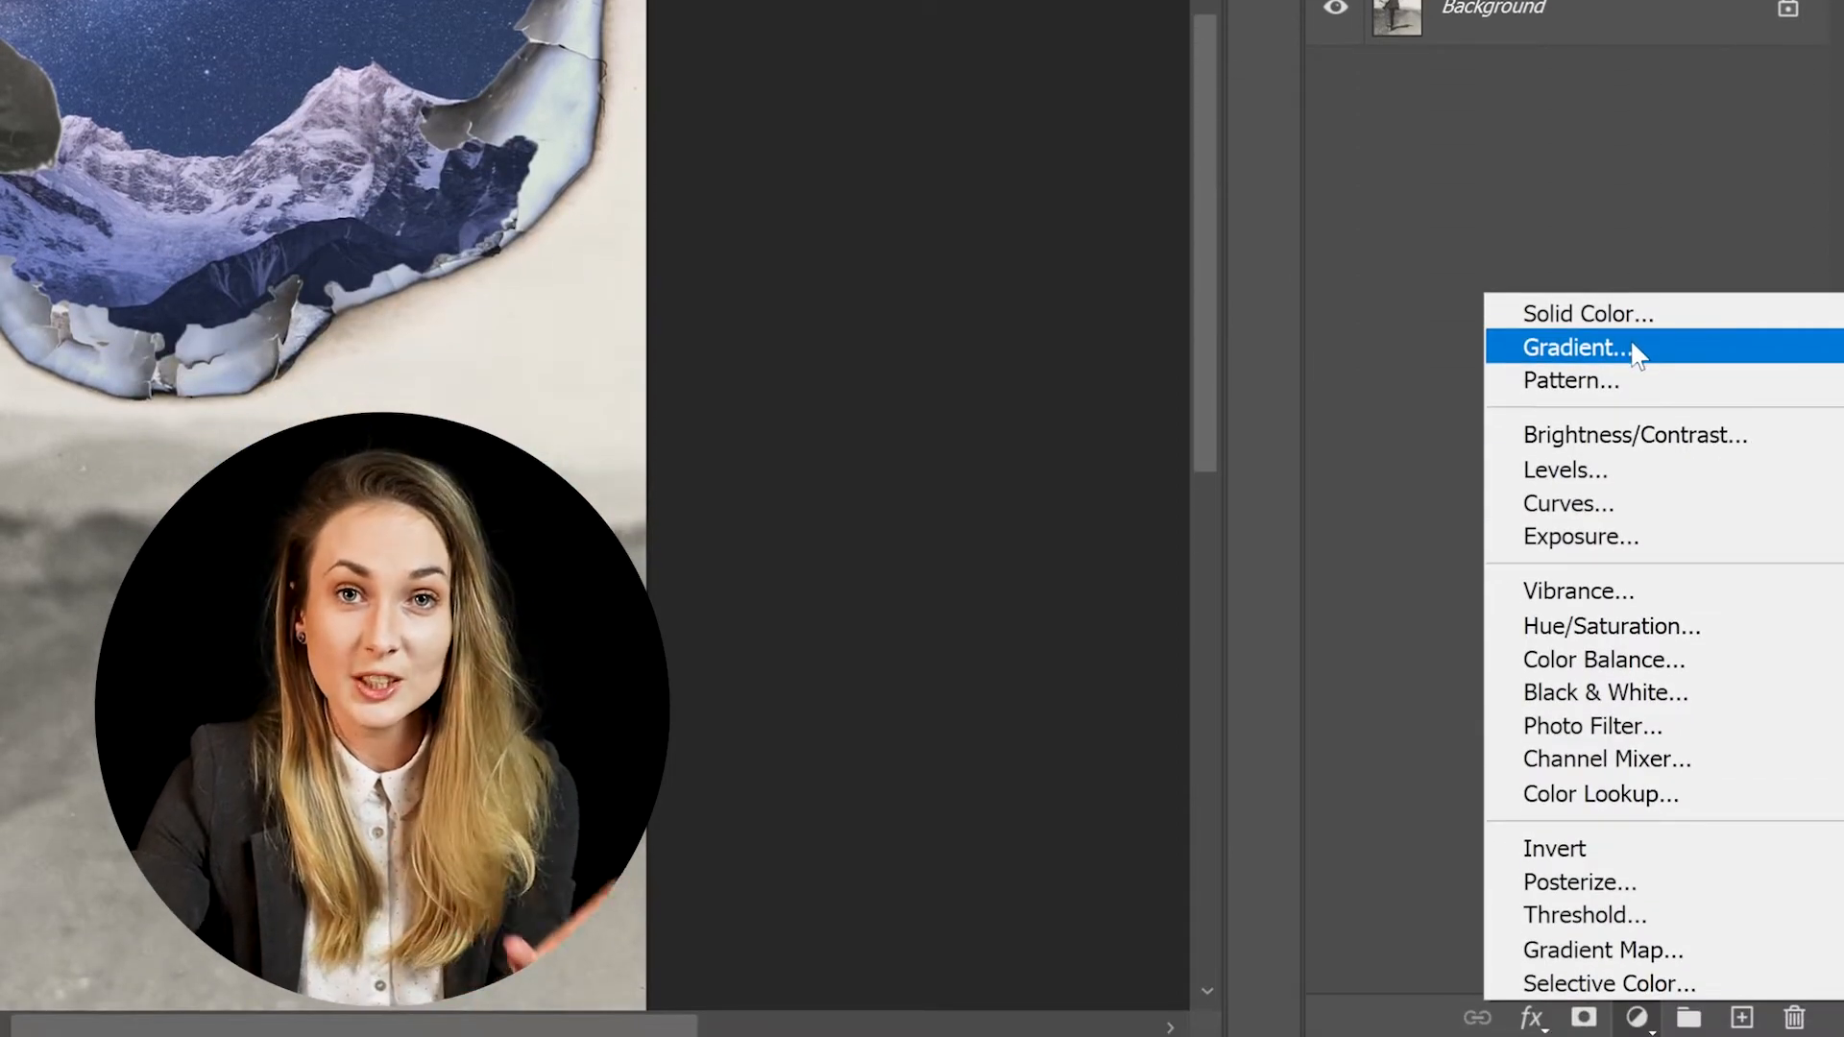
{"action": "left_click", "coordinate": [1626, 590]}
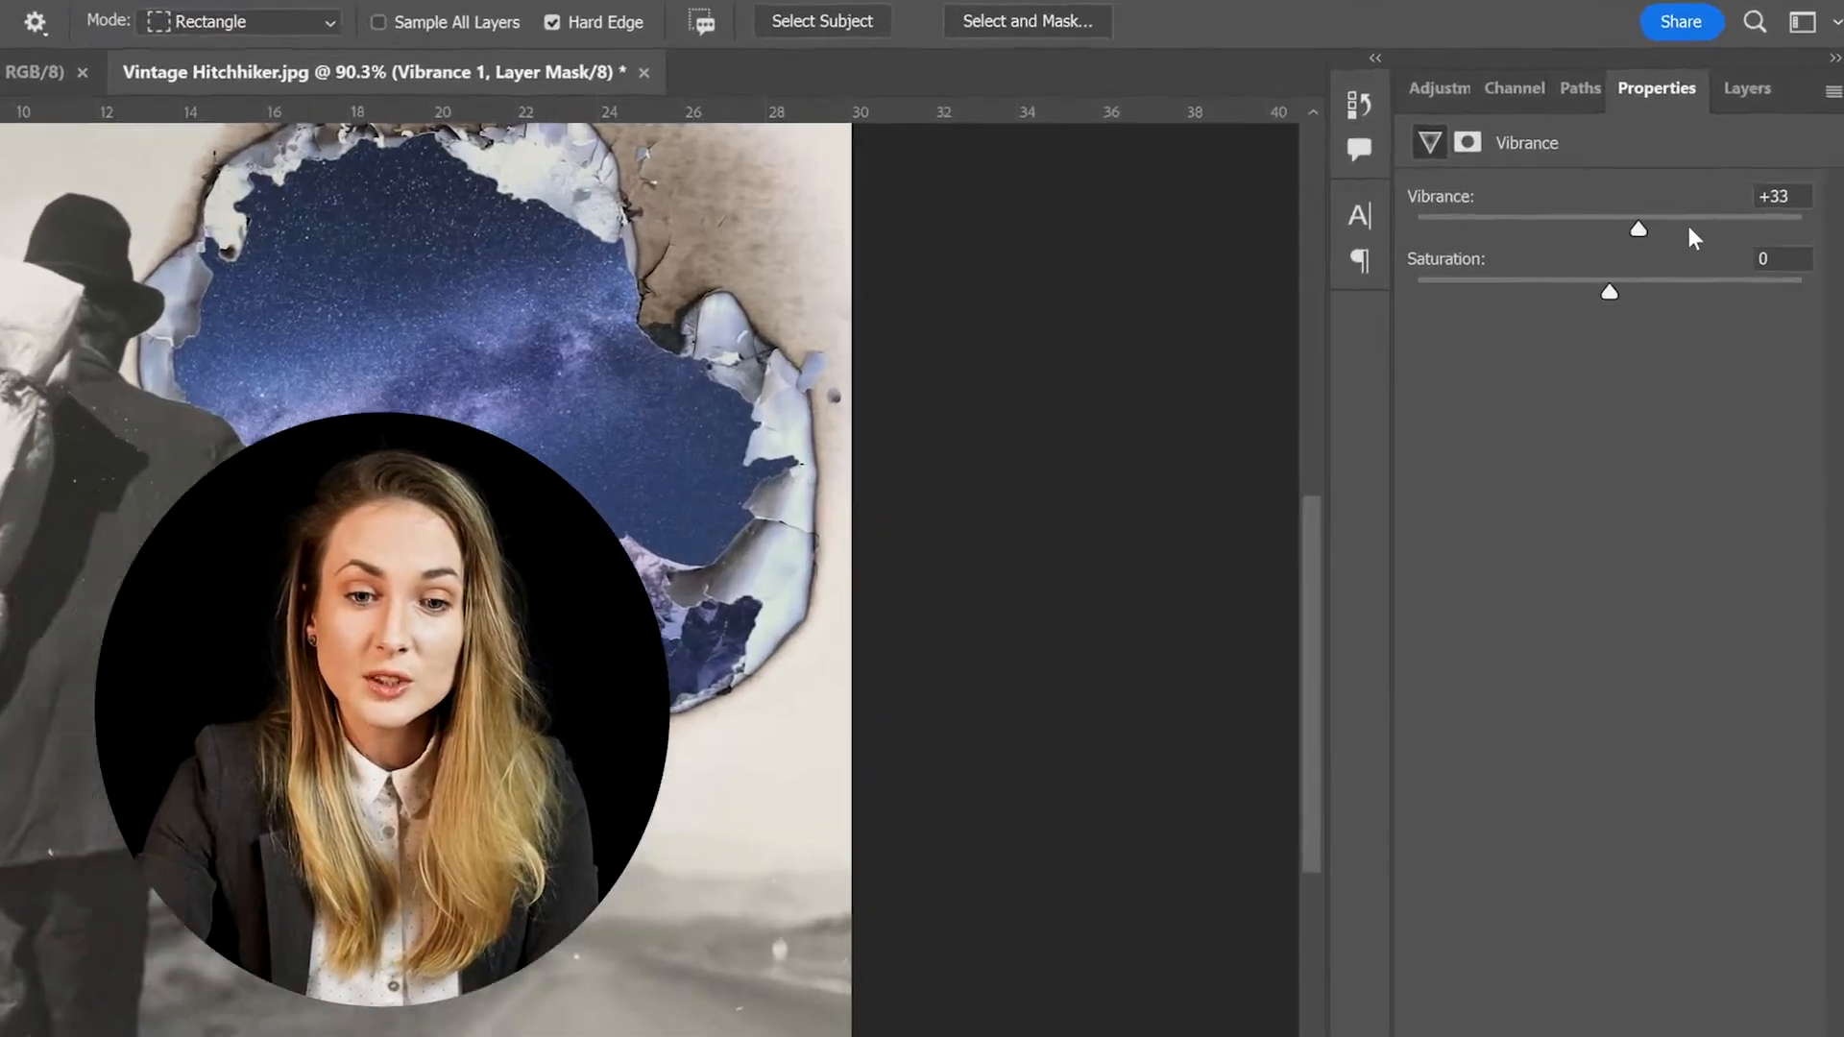
{"action": "left_click_drag", "start_coordinate": [1689, 227], "coordinate": [1801, 228]}
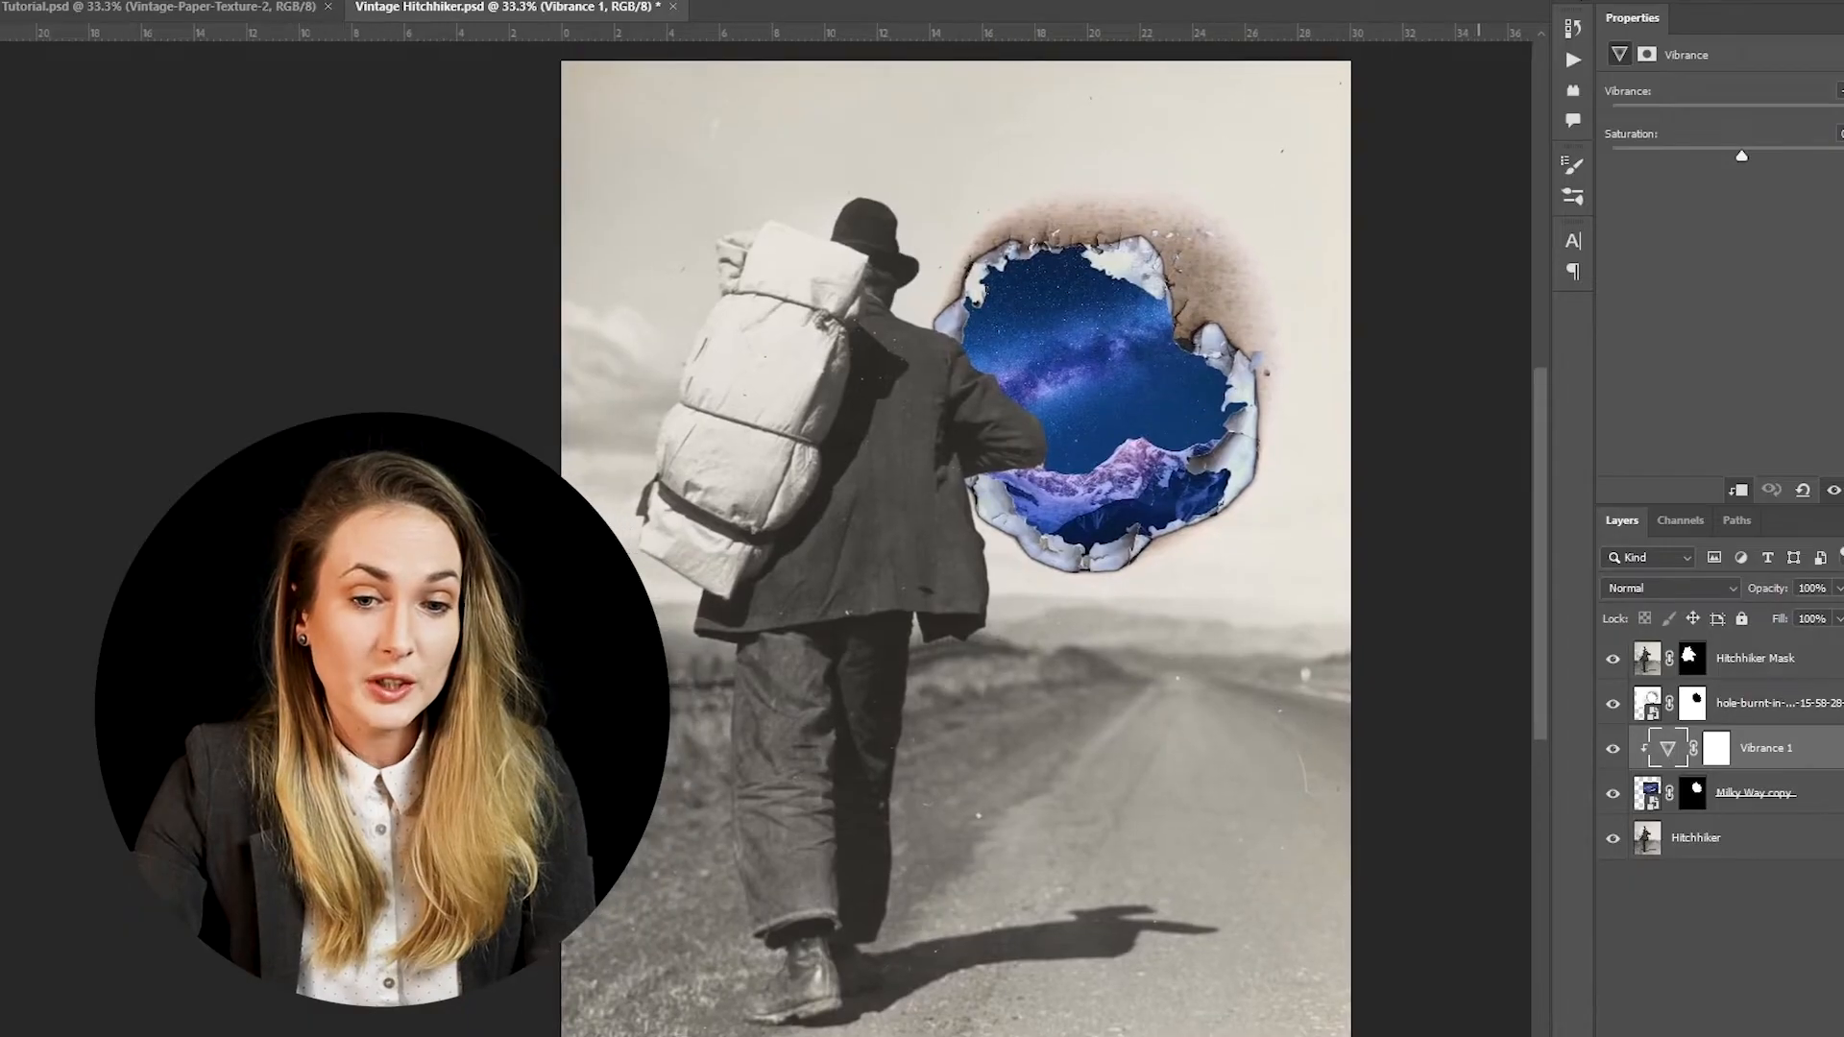
{"action": "left_click", "coordinate": [1613, 748]}
{"action": "left_click", "coordinate": [1612, 749]}
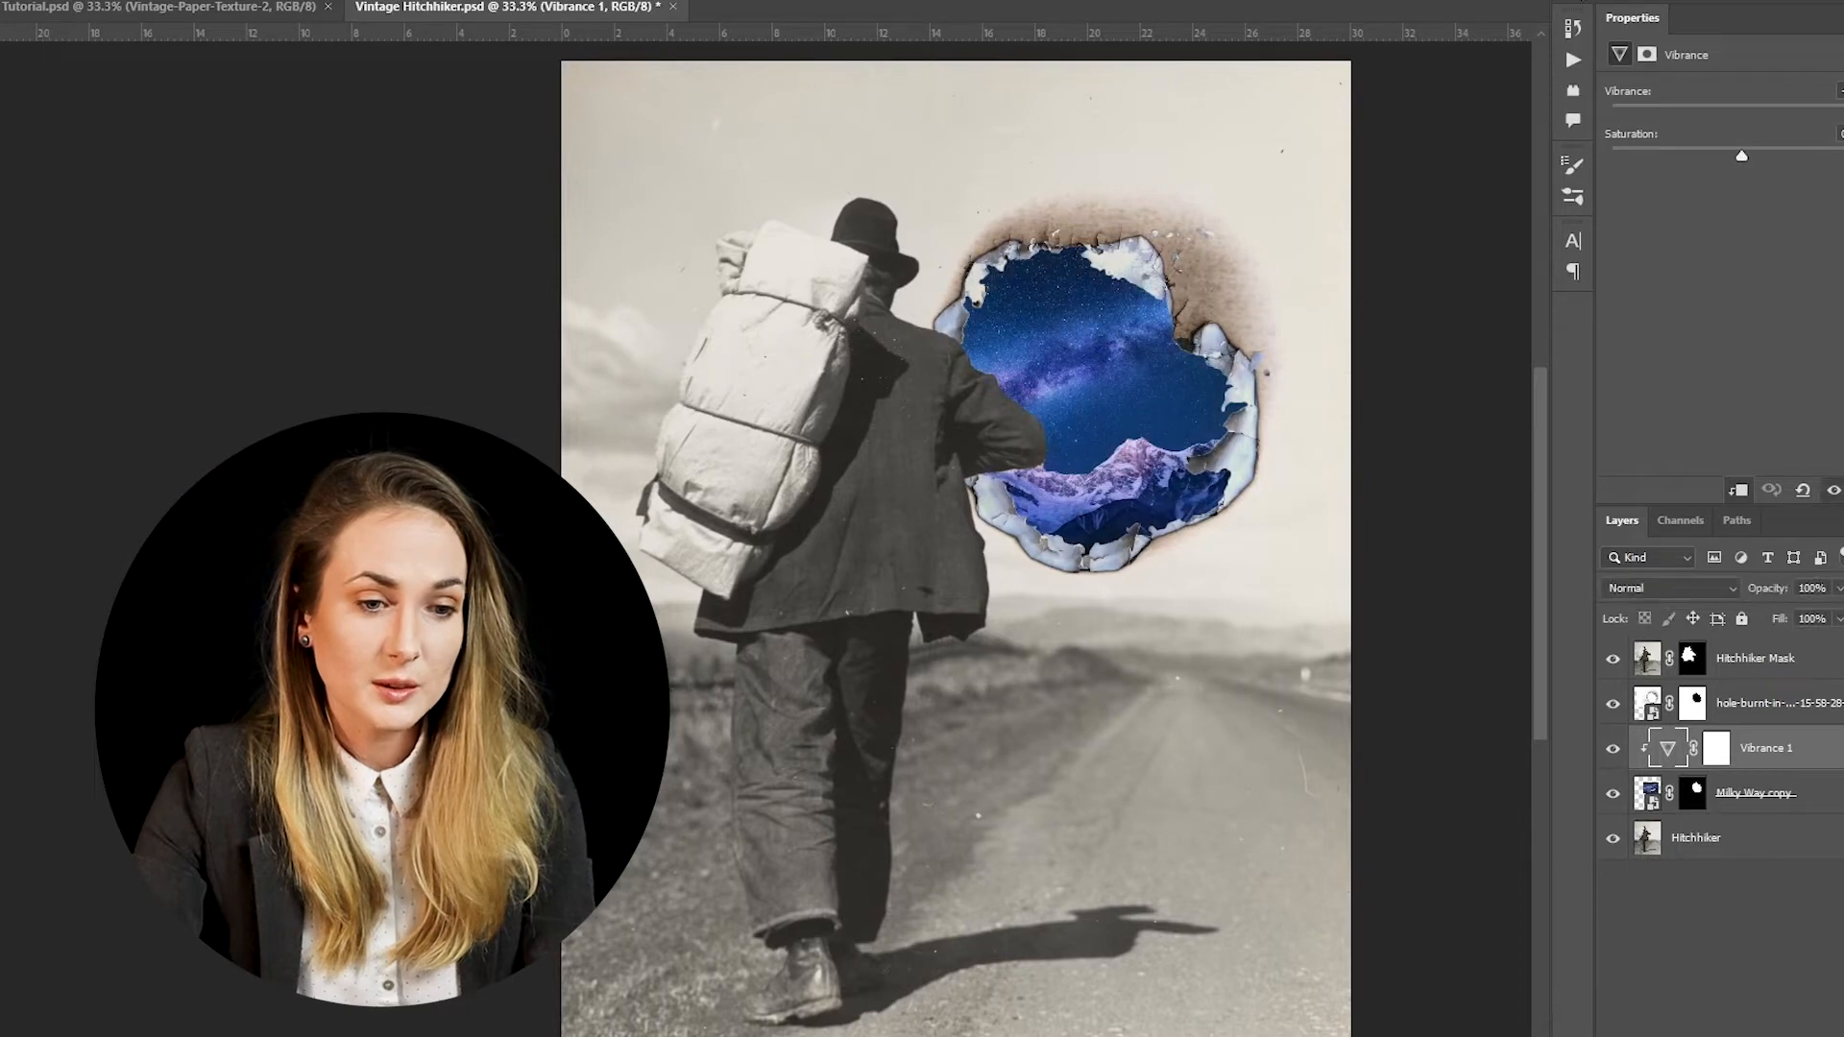
{"action": "left_click", "coordinate": [1612, 748]}
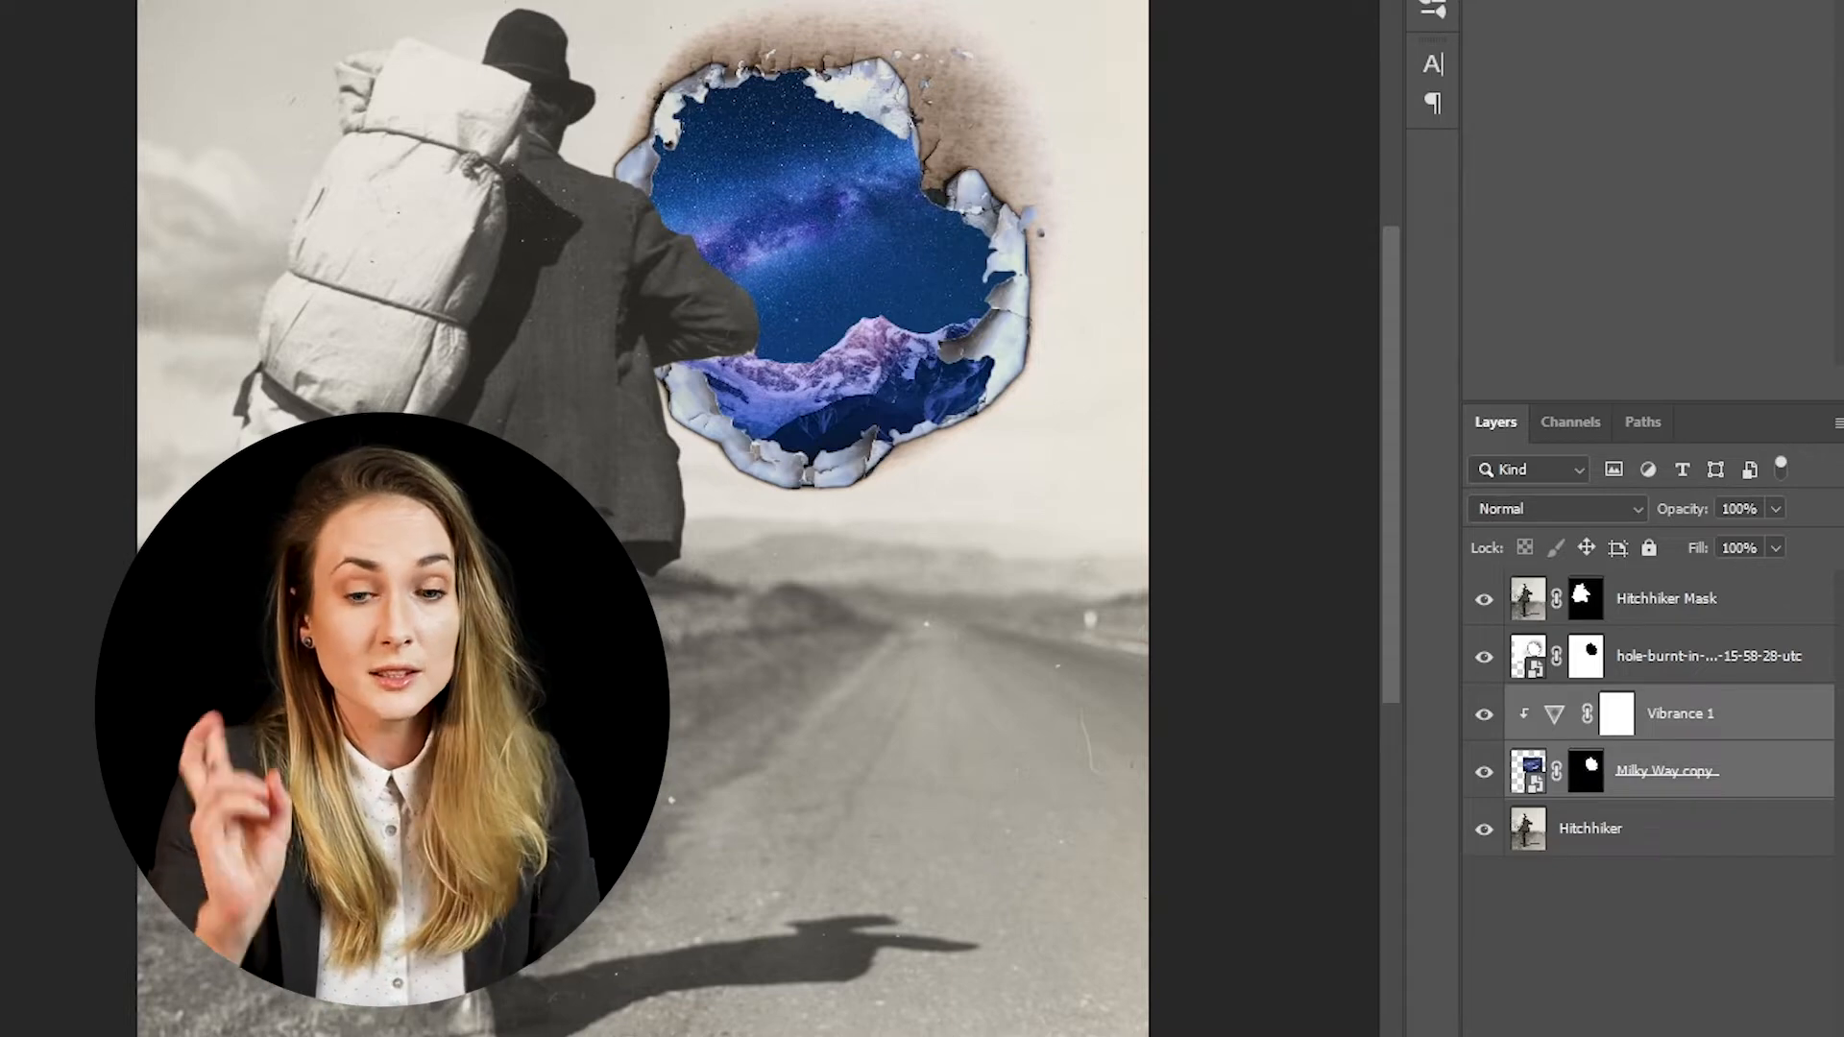
Merge duplicates of the milky-way layer and its Vibrance adjustment into a layer named "Glow", and convert it to a smart object
{"action": "key", "text": "ctrl+j"}
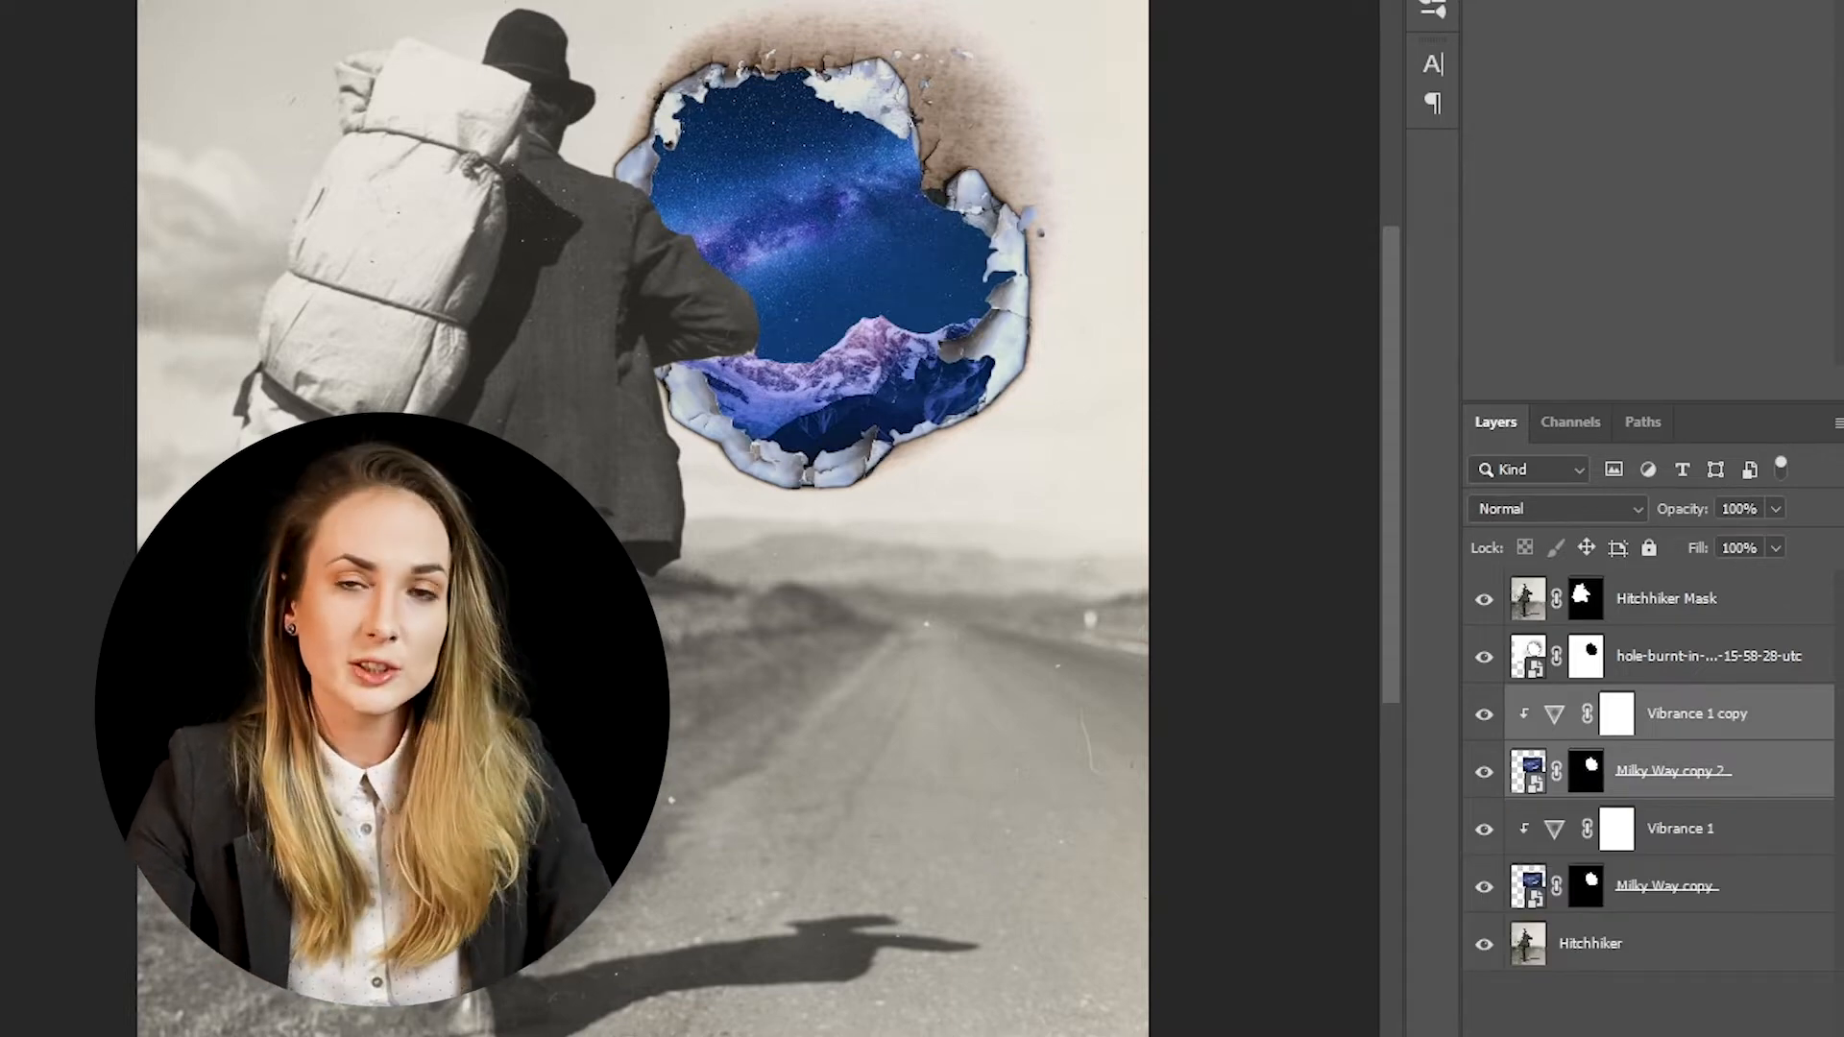
{"action": "key", "text": "ctrl+e"}
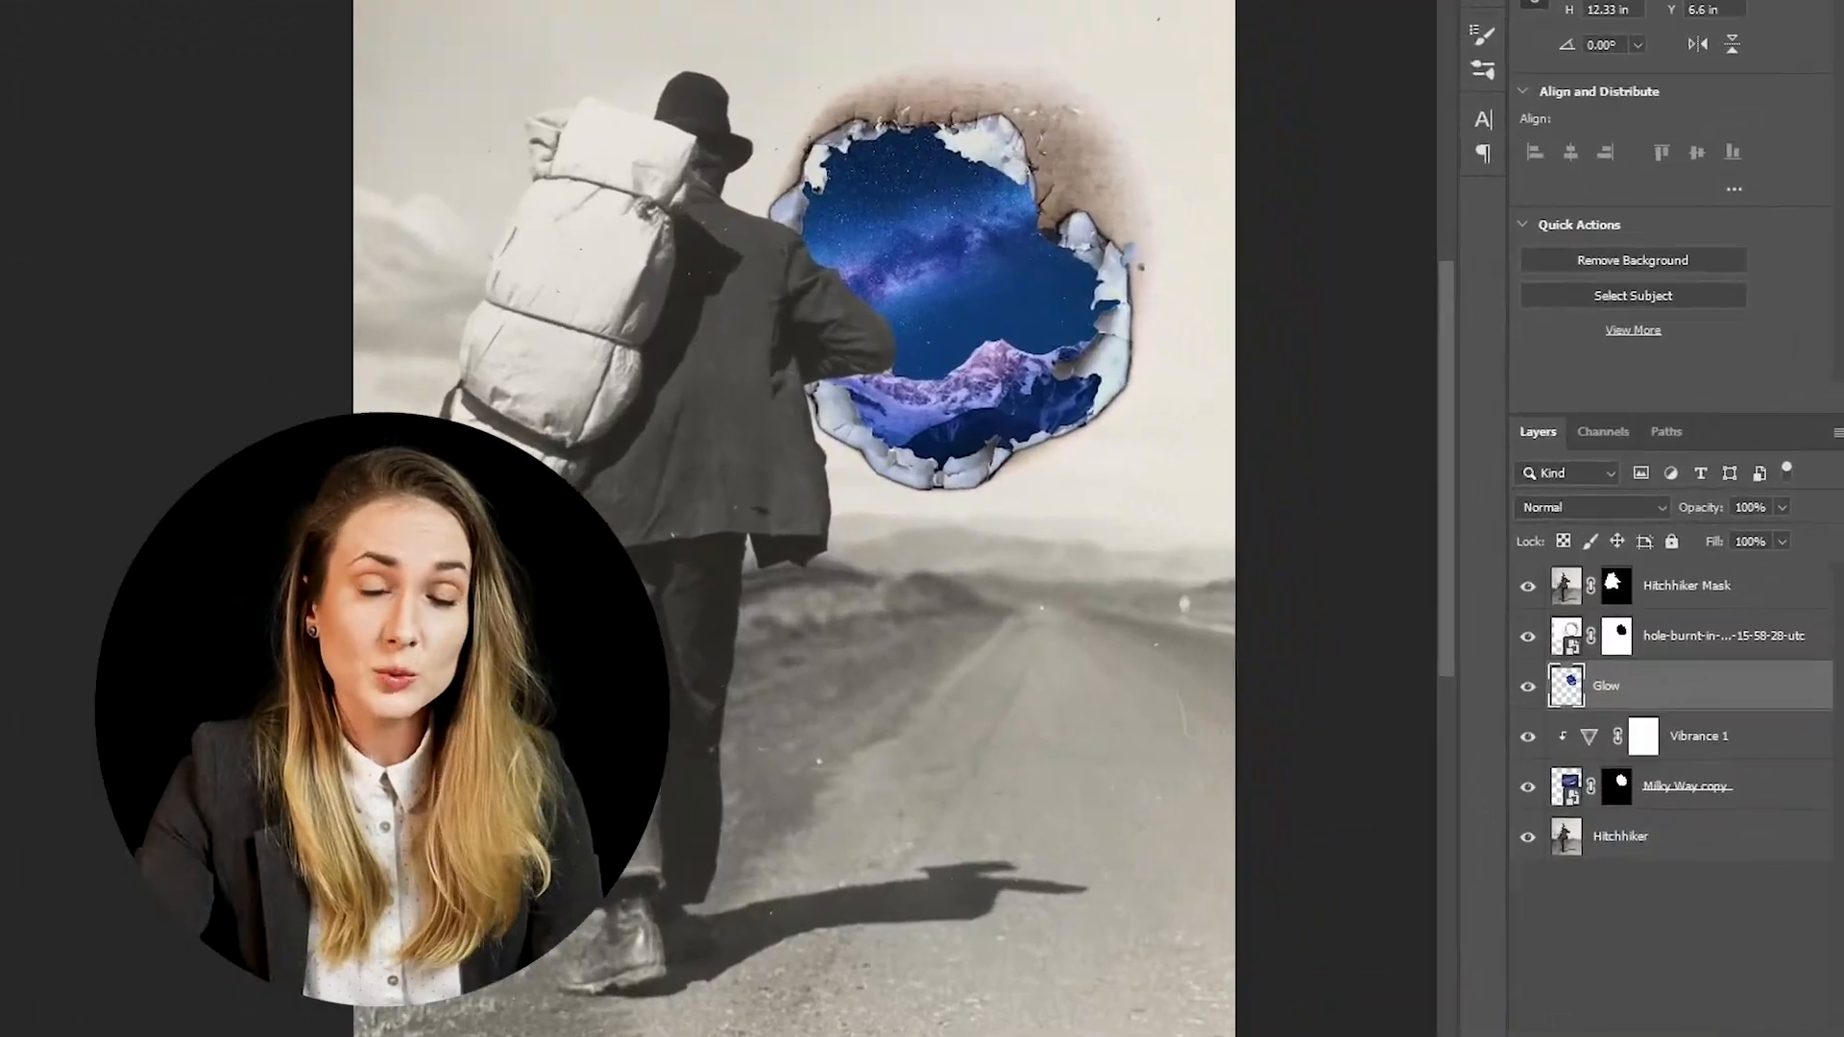
{"action": "right_click", "coordinate": [1627, 687]}
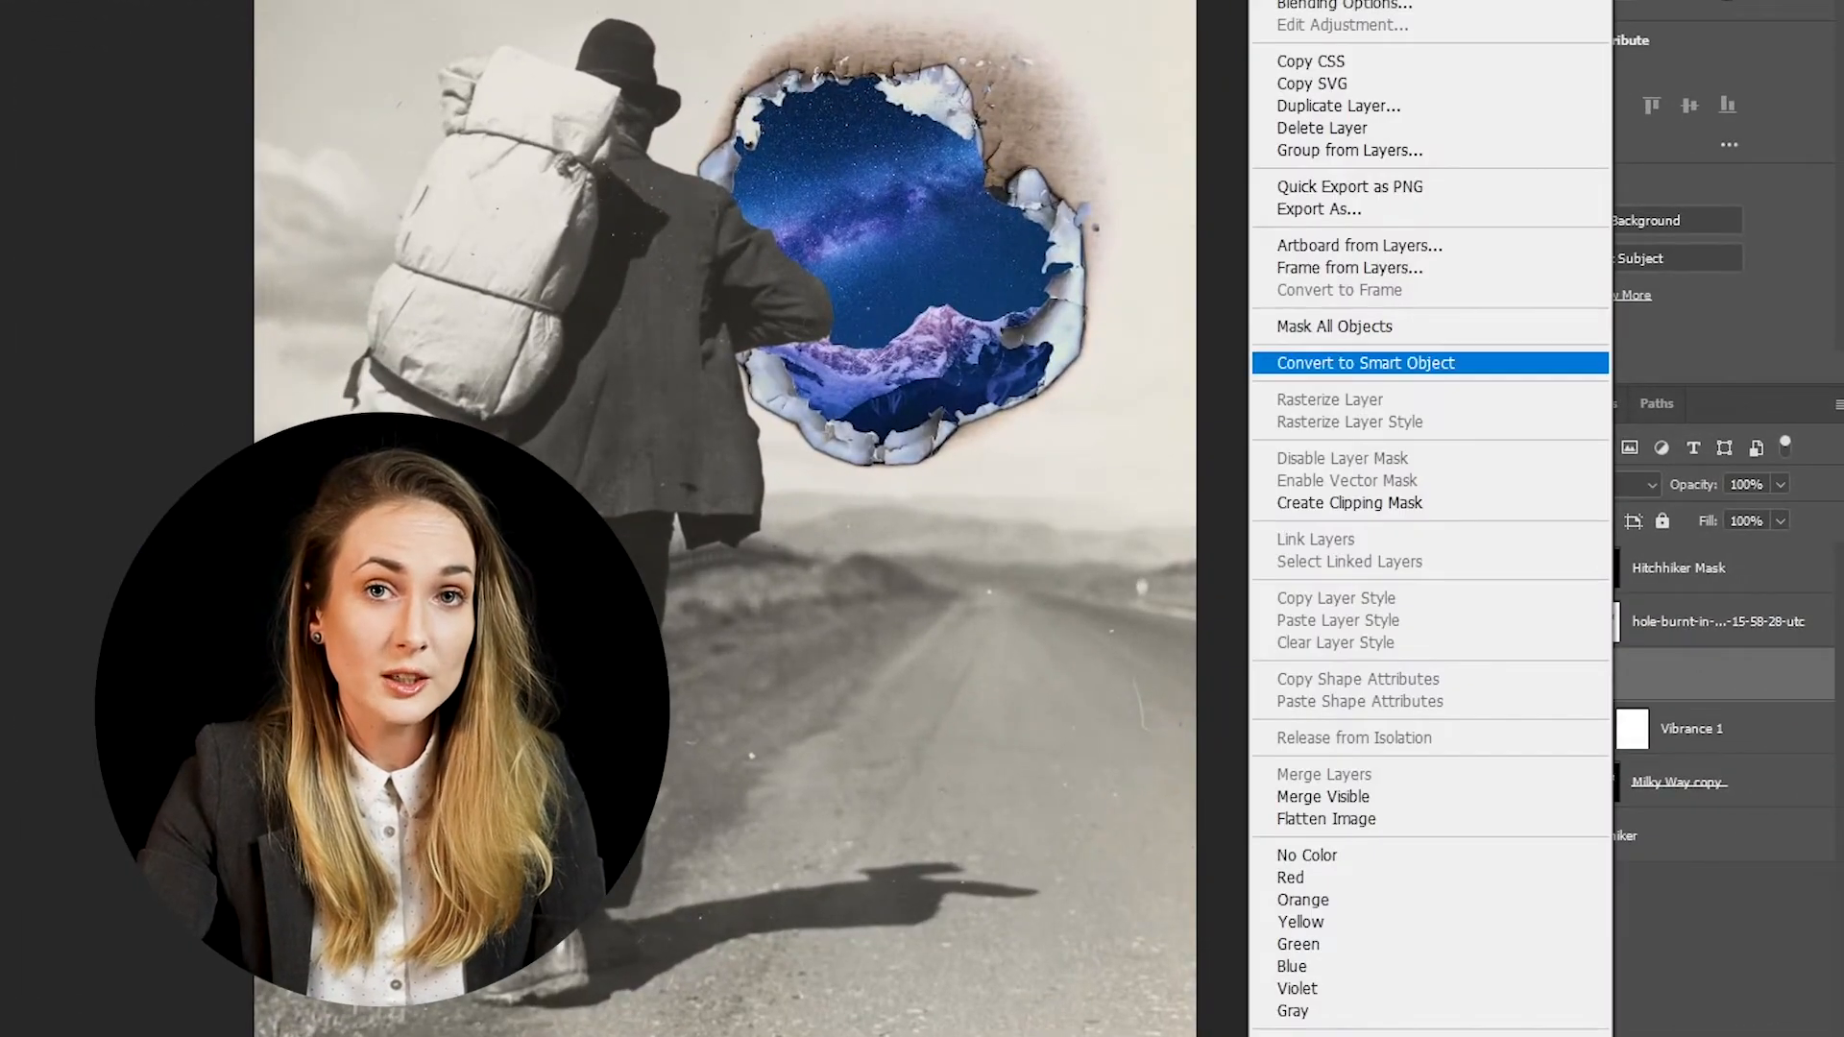
{"action": "left_click", "coordinate": [1366, 363]}
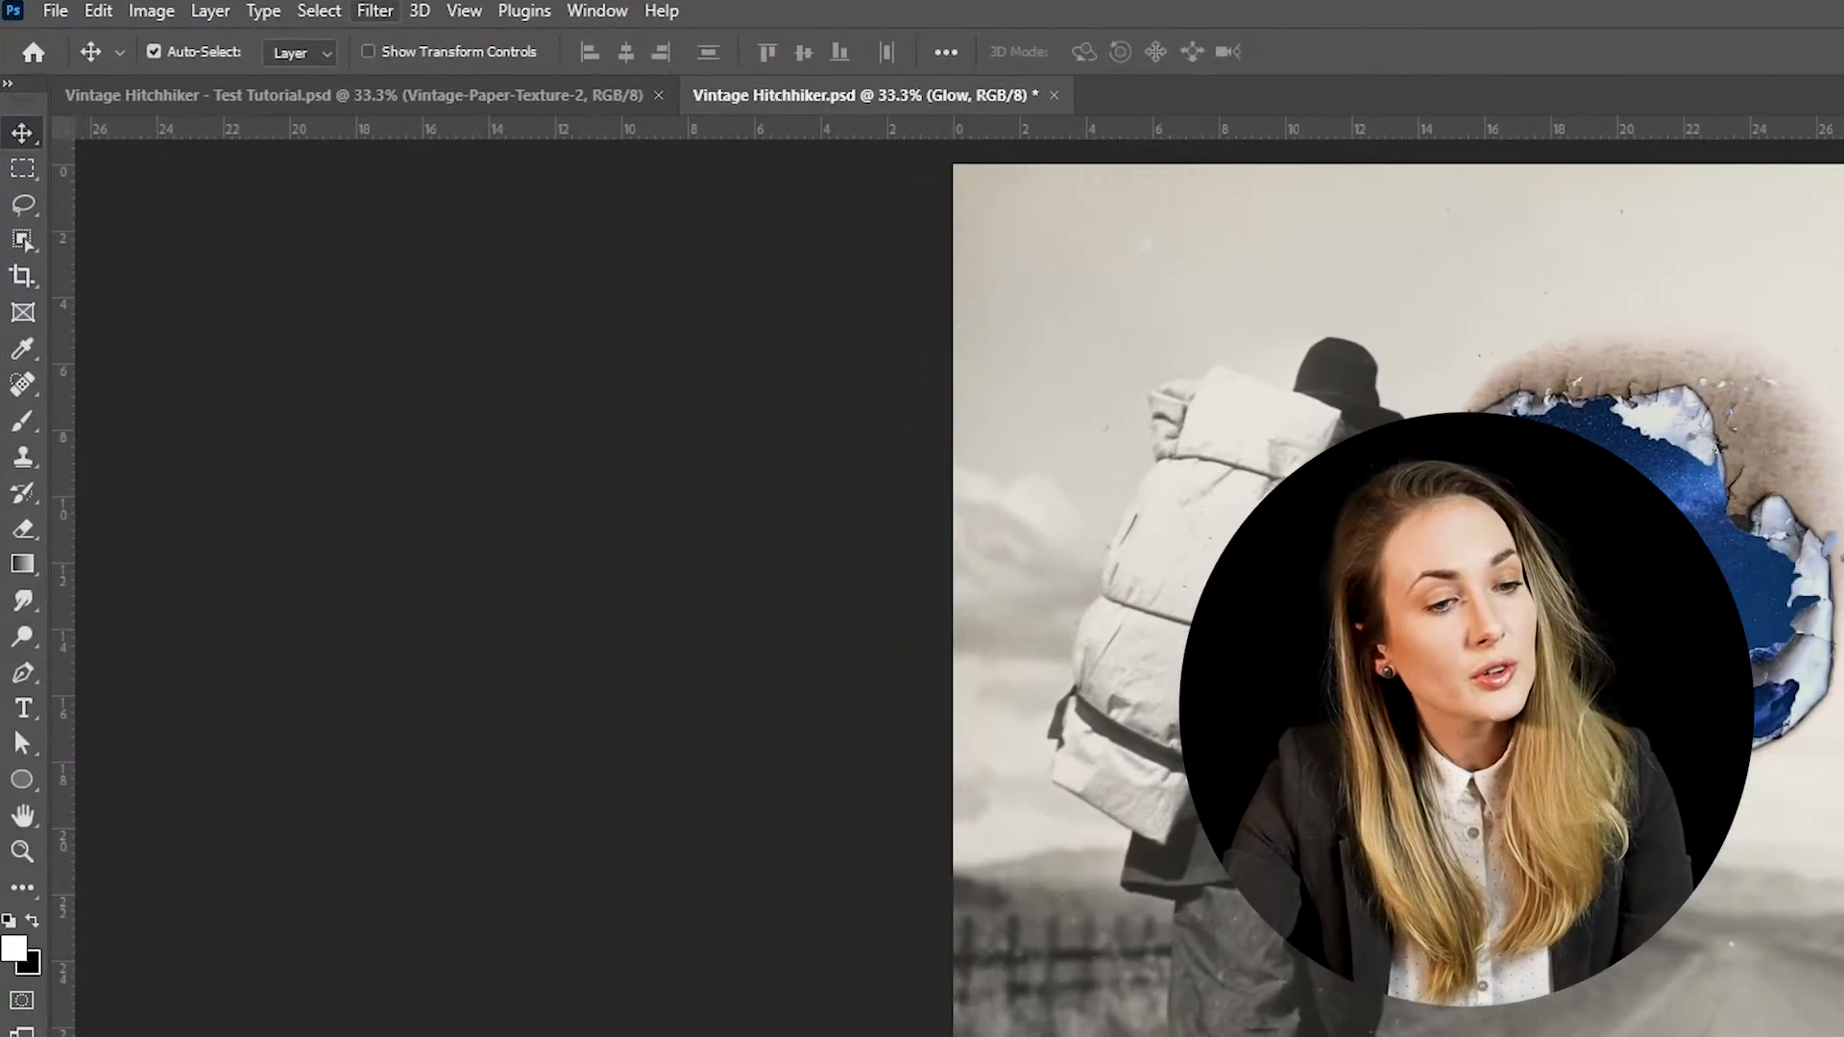
Apply a Gaussian Blur with a 5-pixel radius to the Glow layer
{"action": "left_click", "coordinate": [375, 10]}
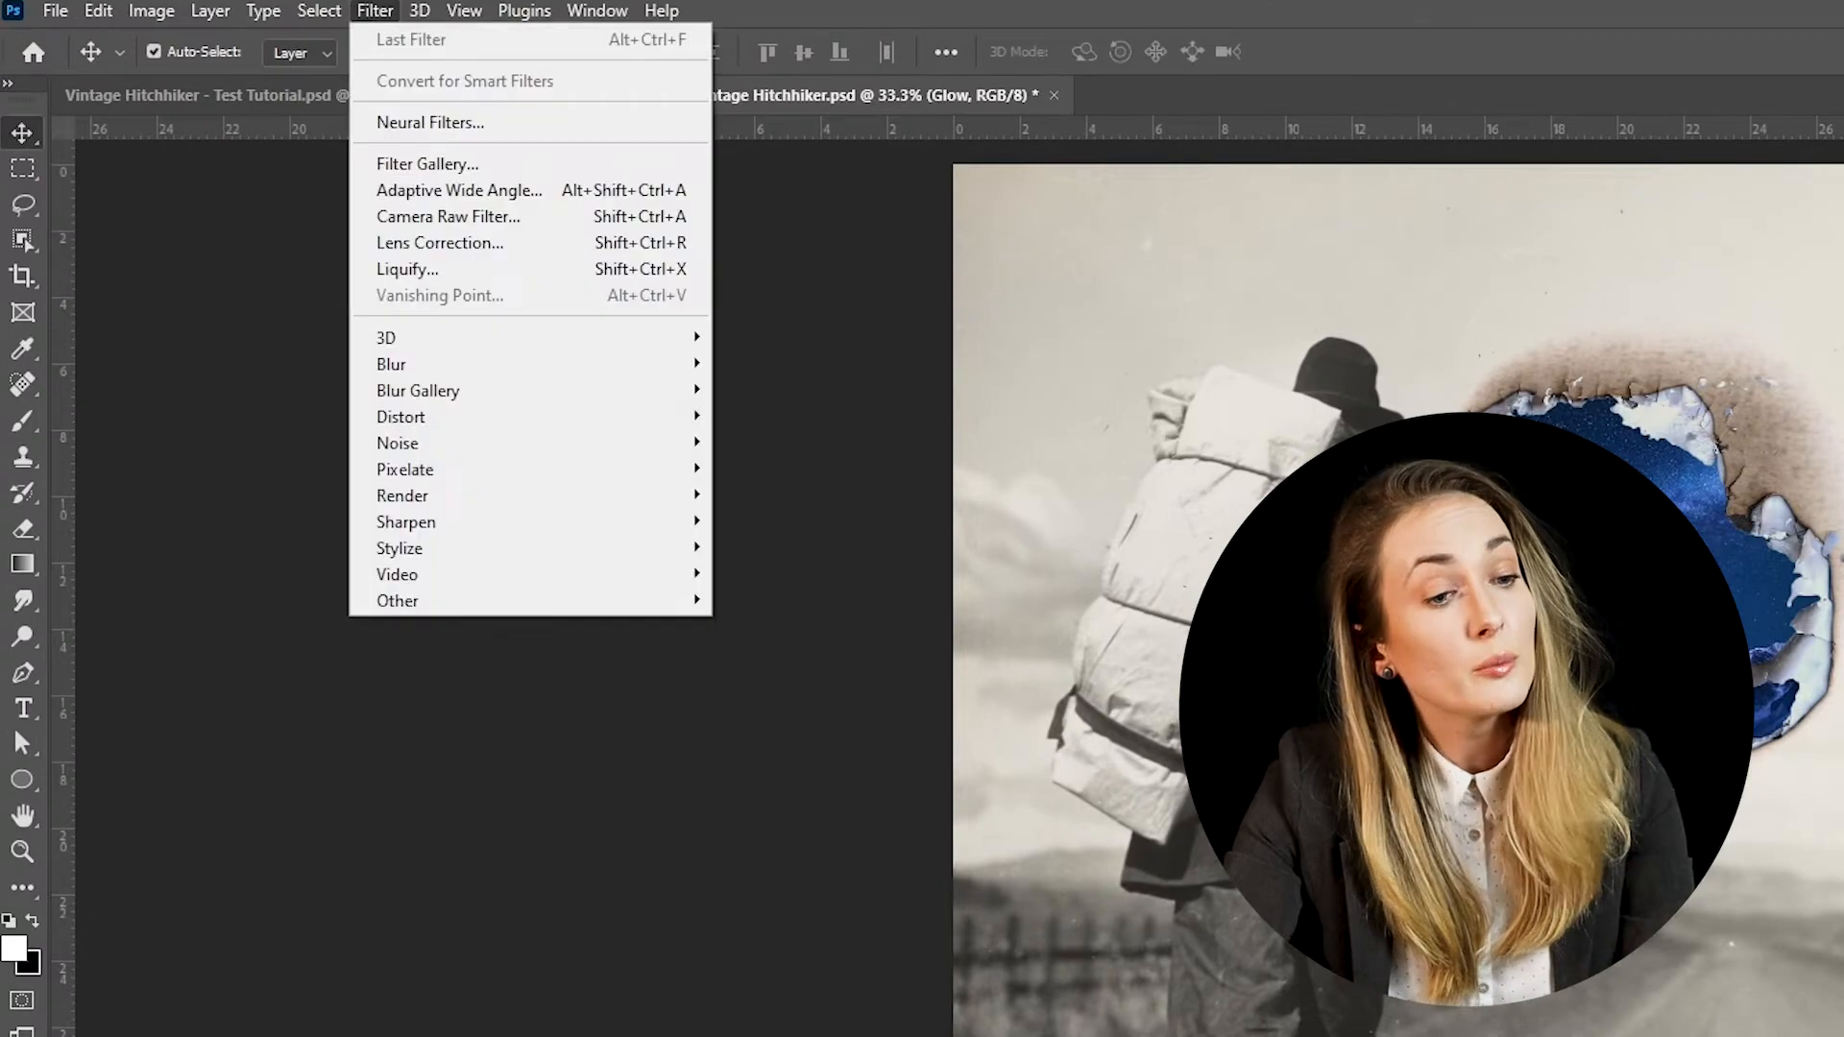
{"action": "left_click", "coordinate": [797, 469]}
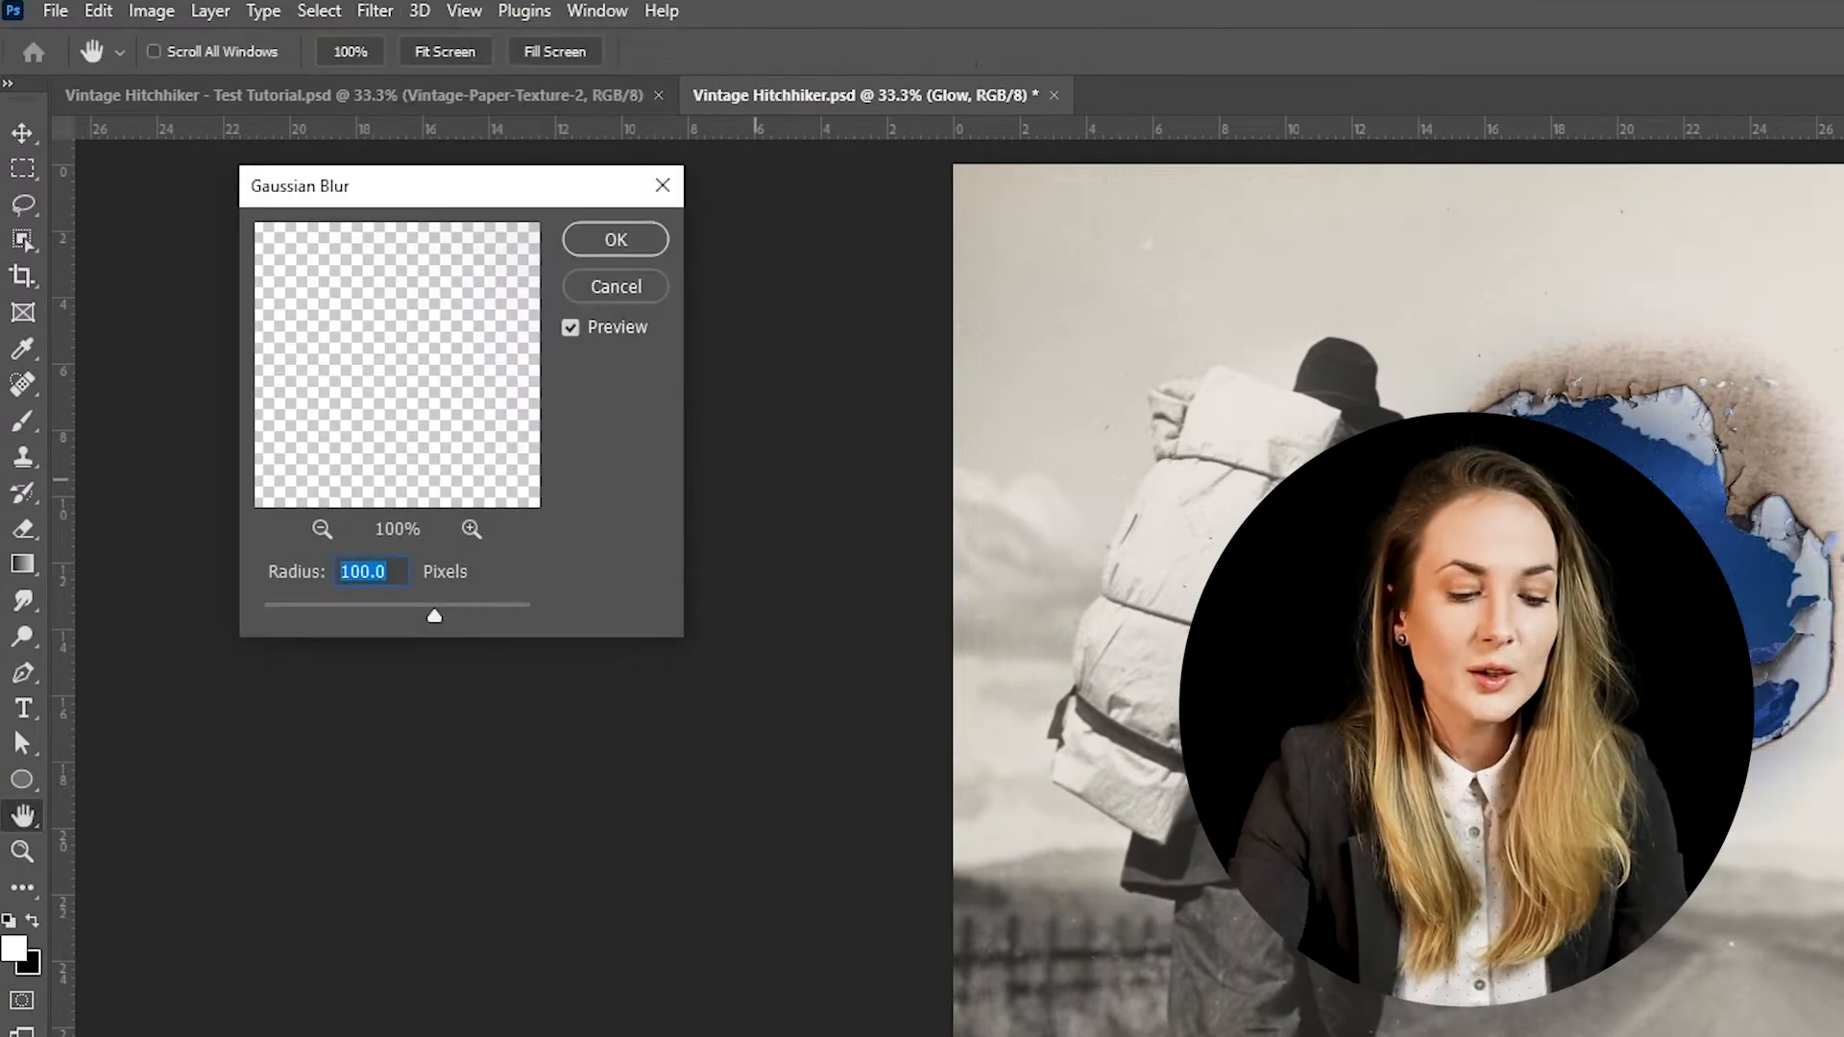
{"action": "type", "text": "5"}
{"action": "key", "text": "Return"}
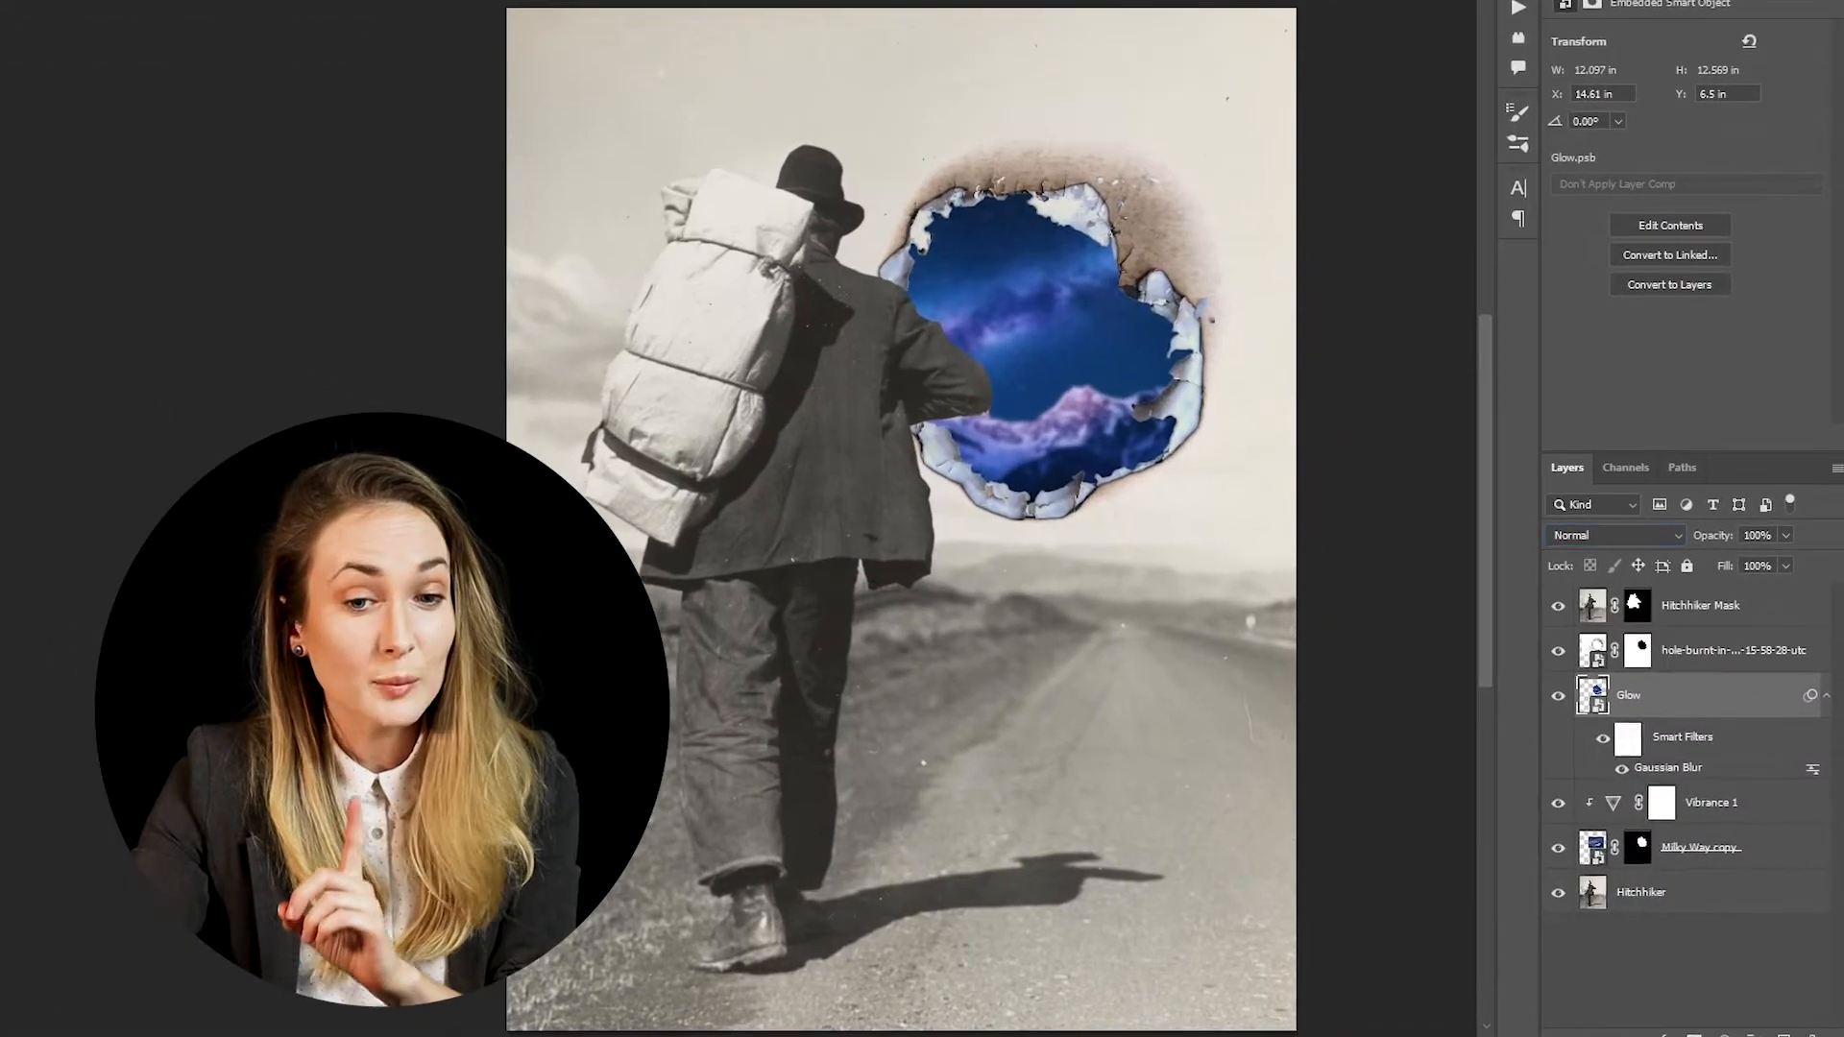
Set the Glow layer's blending mode to Screen, compare the image with and without it, and duplicate the layer
{"action": "left_click", "coordinate": [1575, 692]}
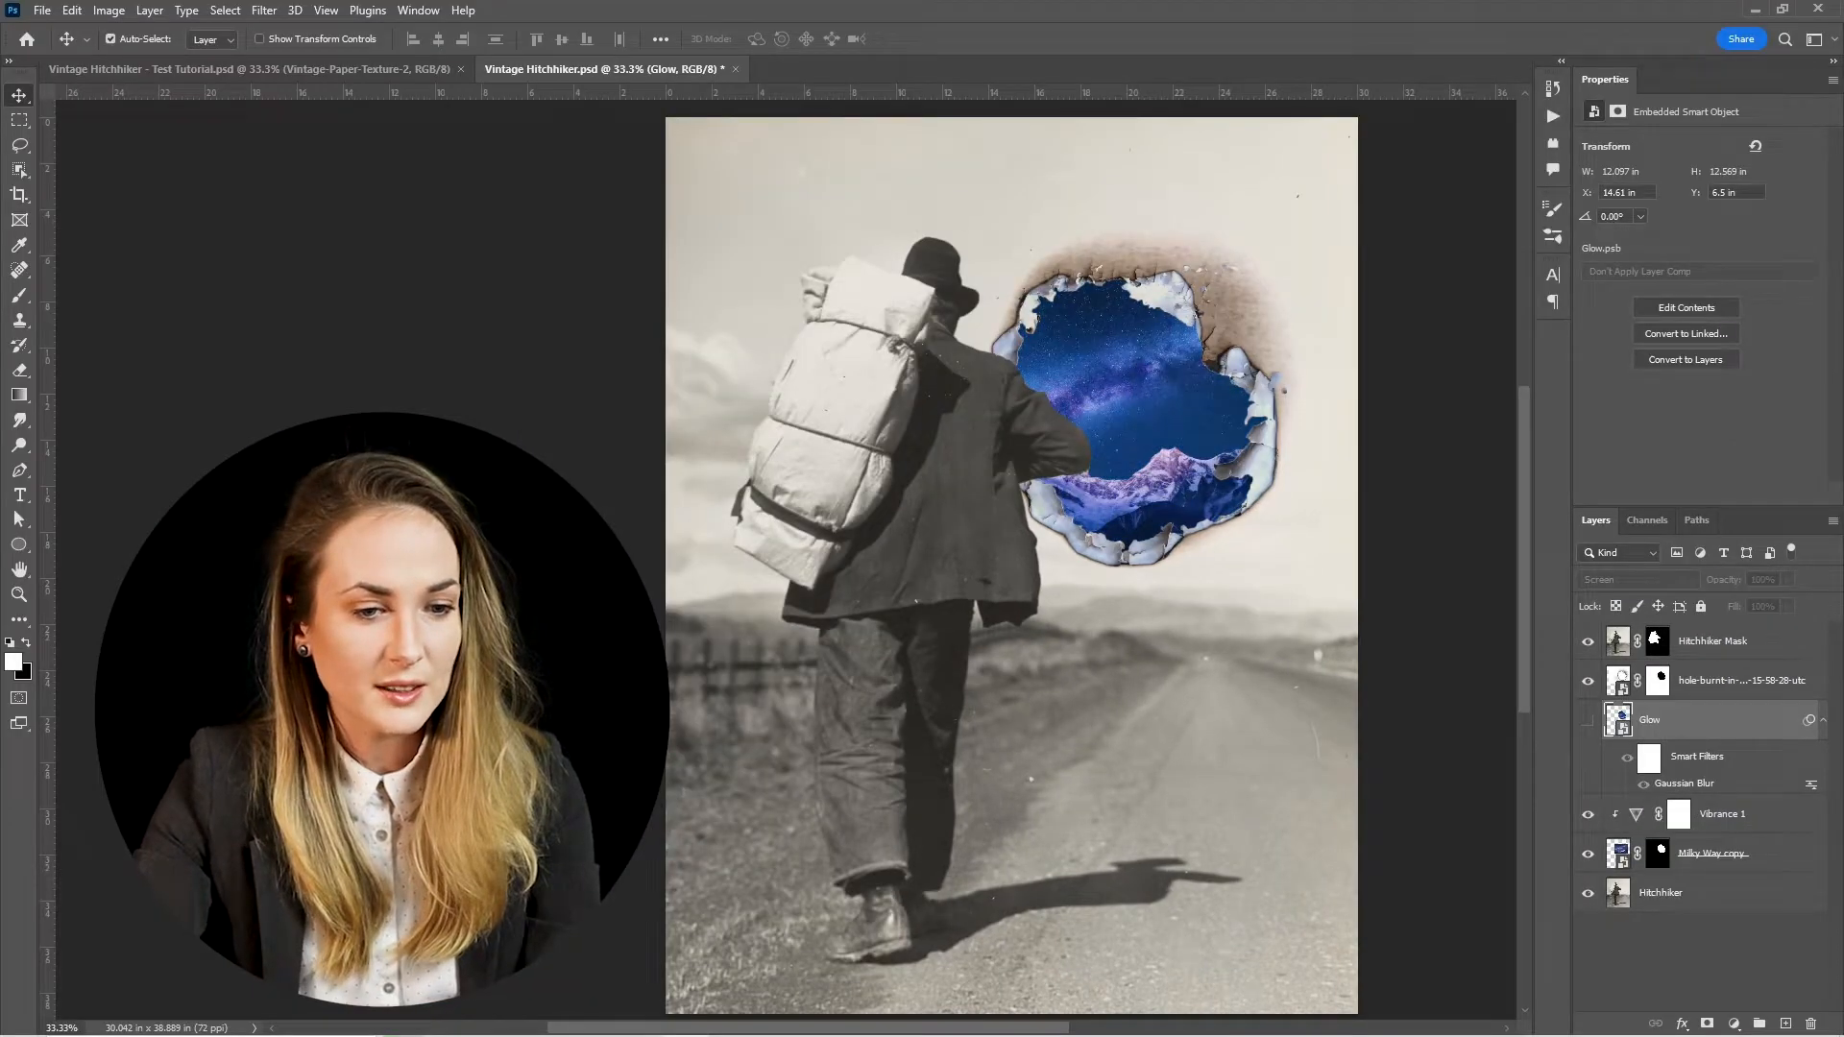
{"action": "left_click", "coordinate": [1588, 719]}
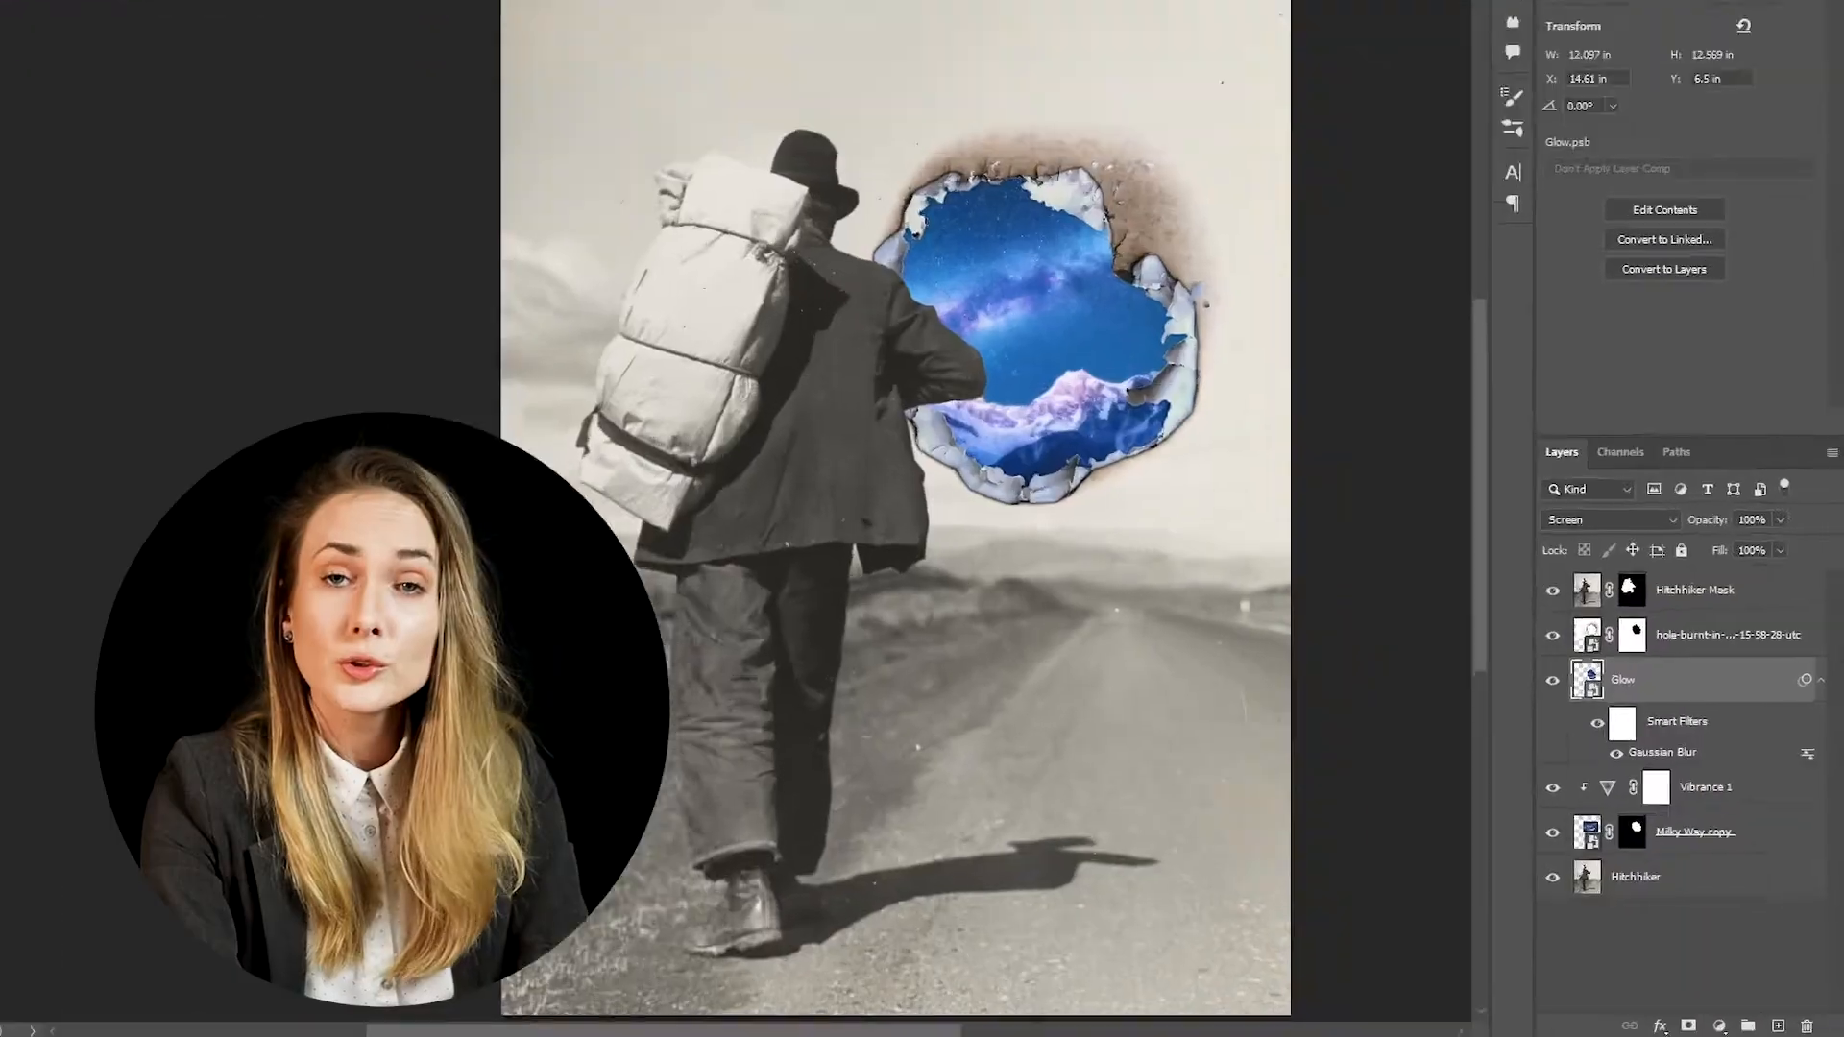
{"action": "key", "text": "ctrl+j"}
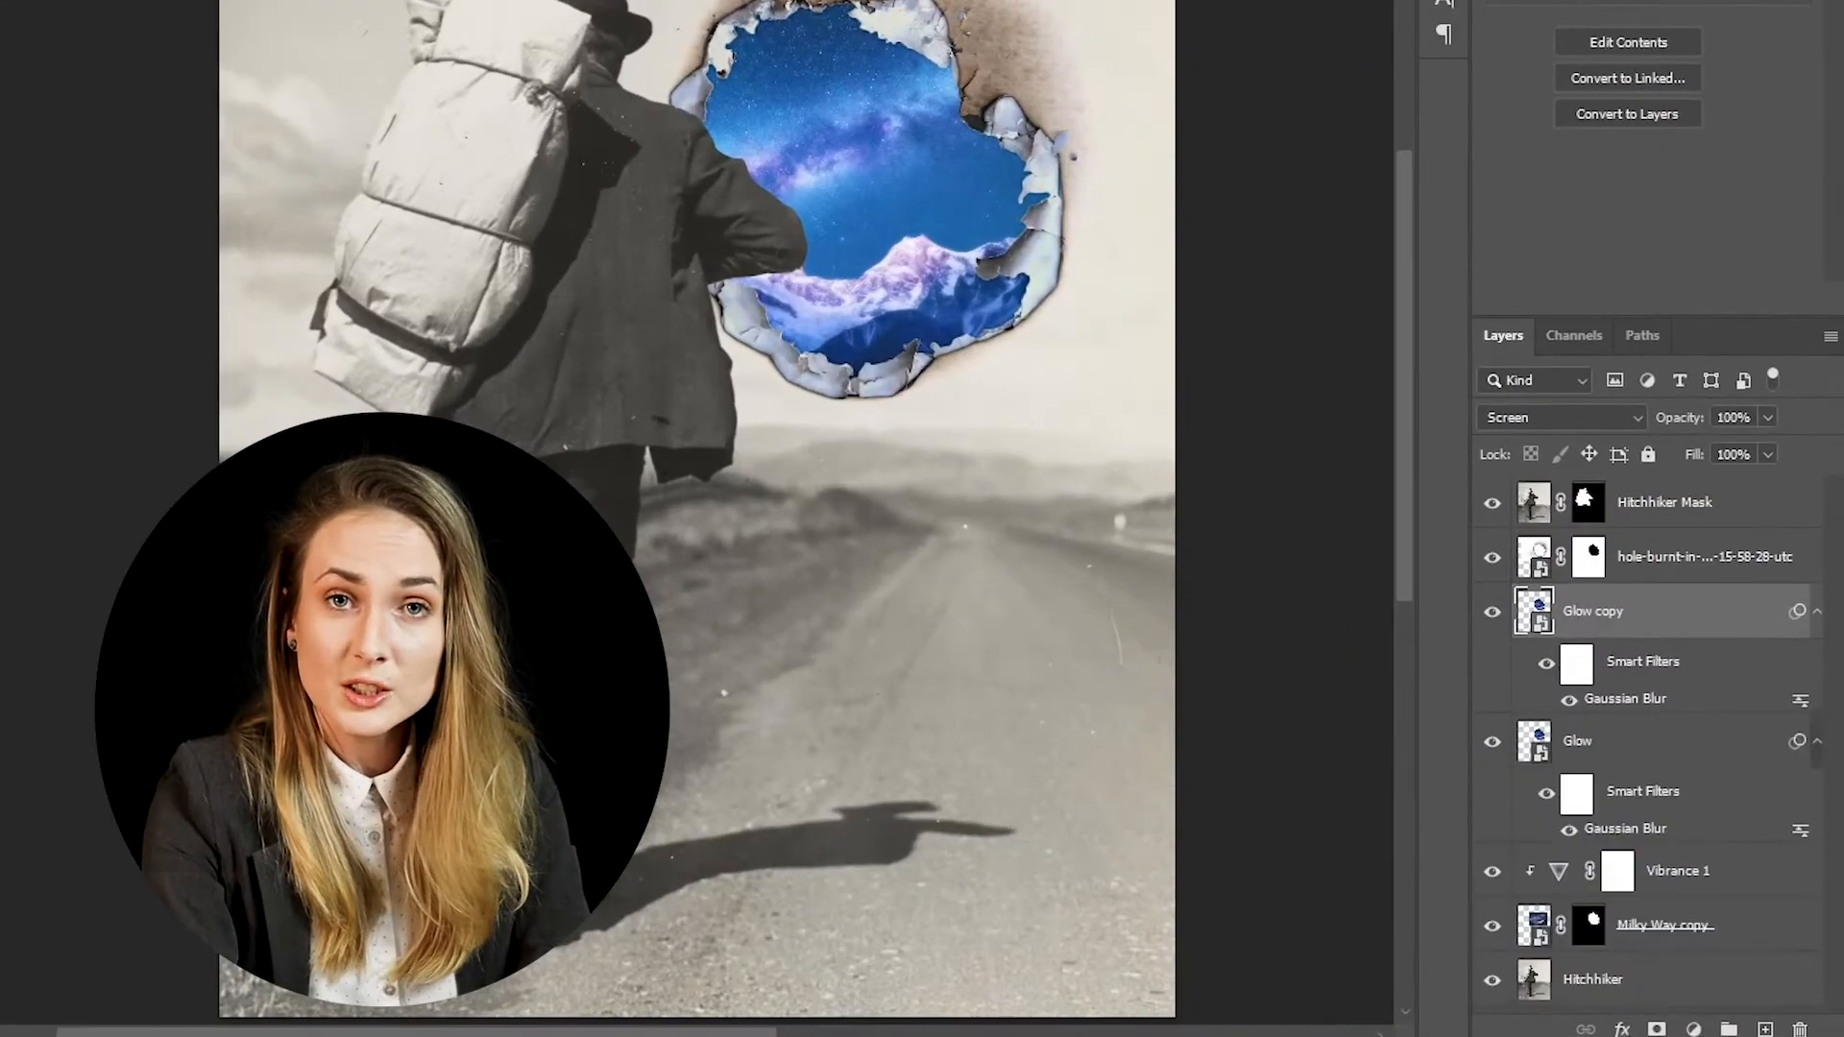
Set the Gaussian Blur radius on the Glow copy layer to 30 pixels
{"action": "double_click", "coordinate": [1626, 699]}
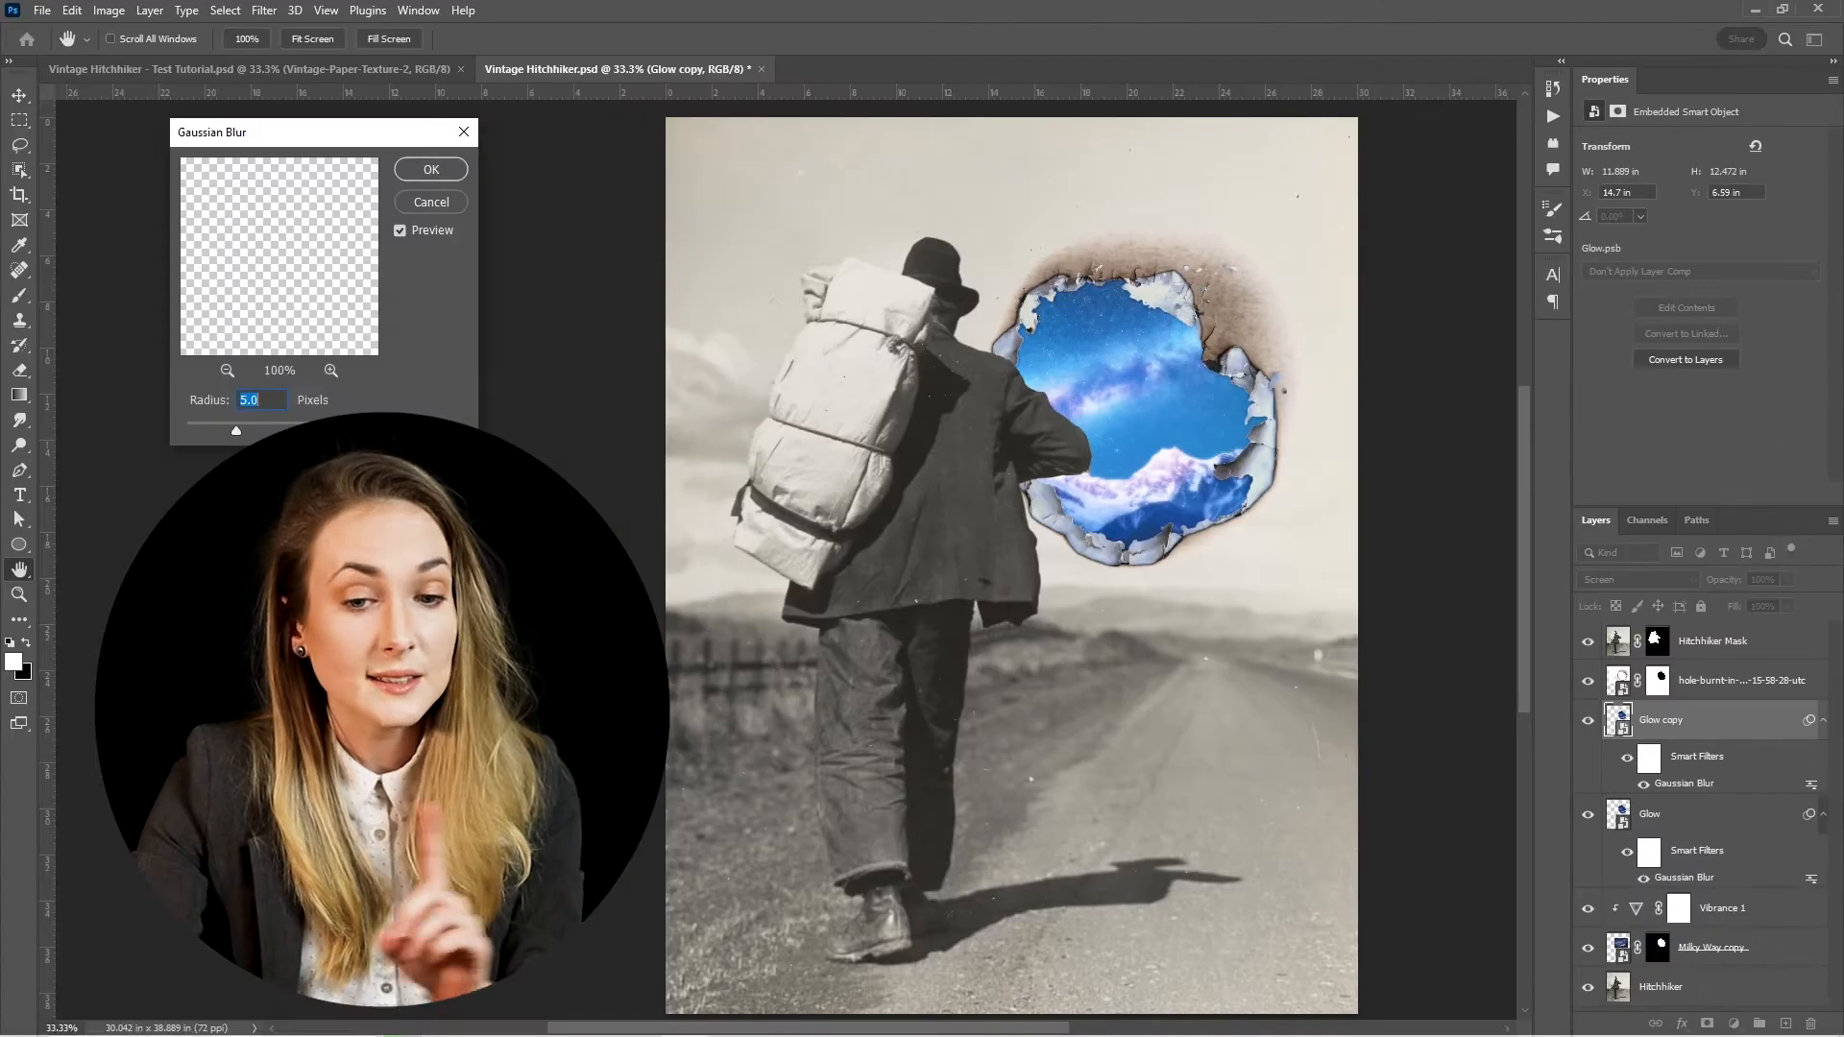
{"action": "left_click_drag", "start_coordinate": [221, 132], "coordinate": [1344, 107]}
{"action": "key", "text": "Return"}
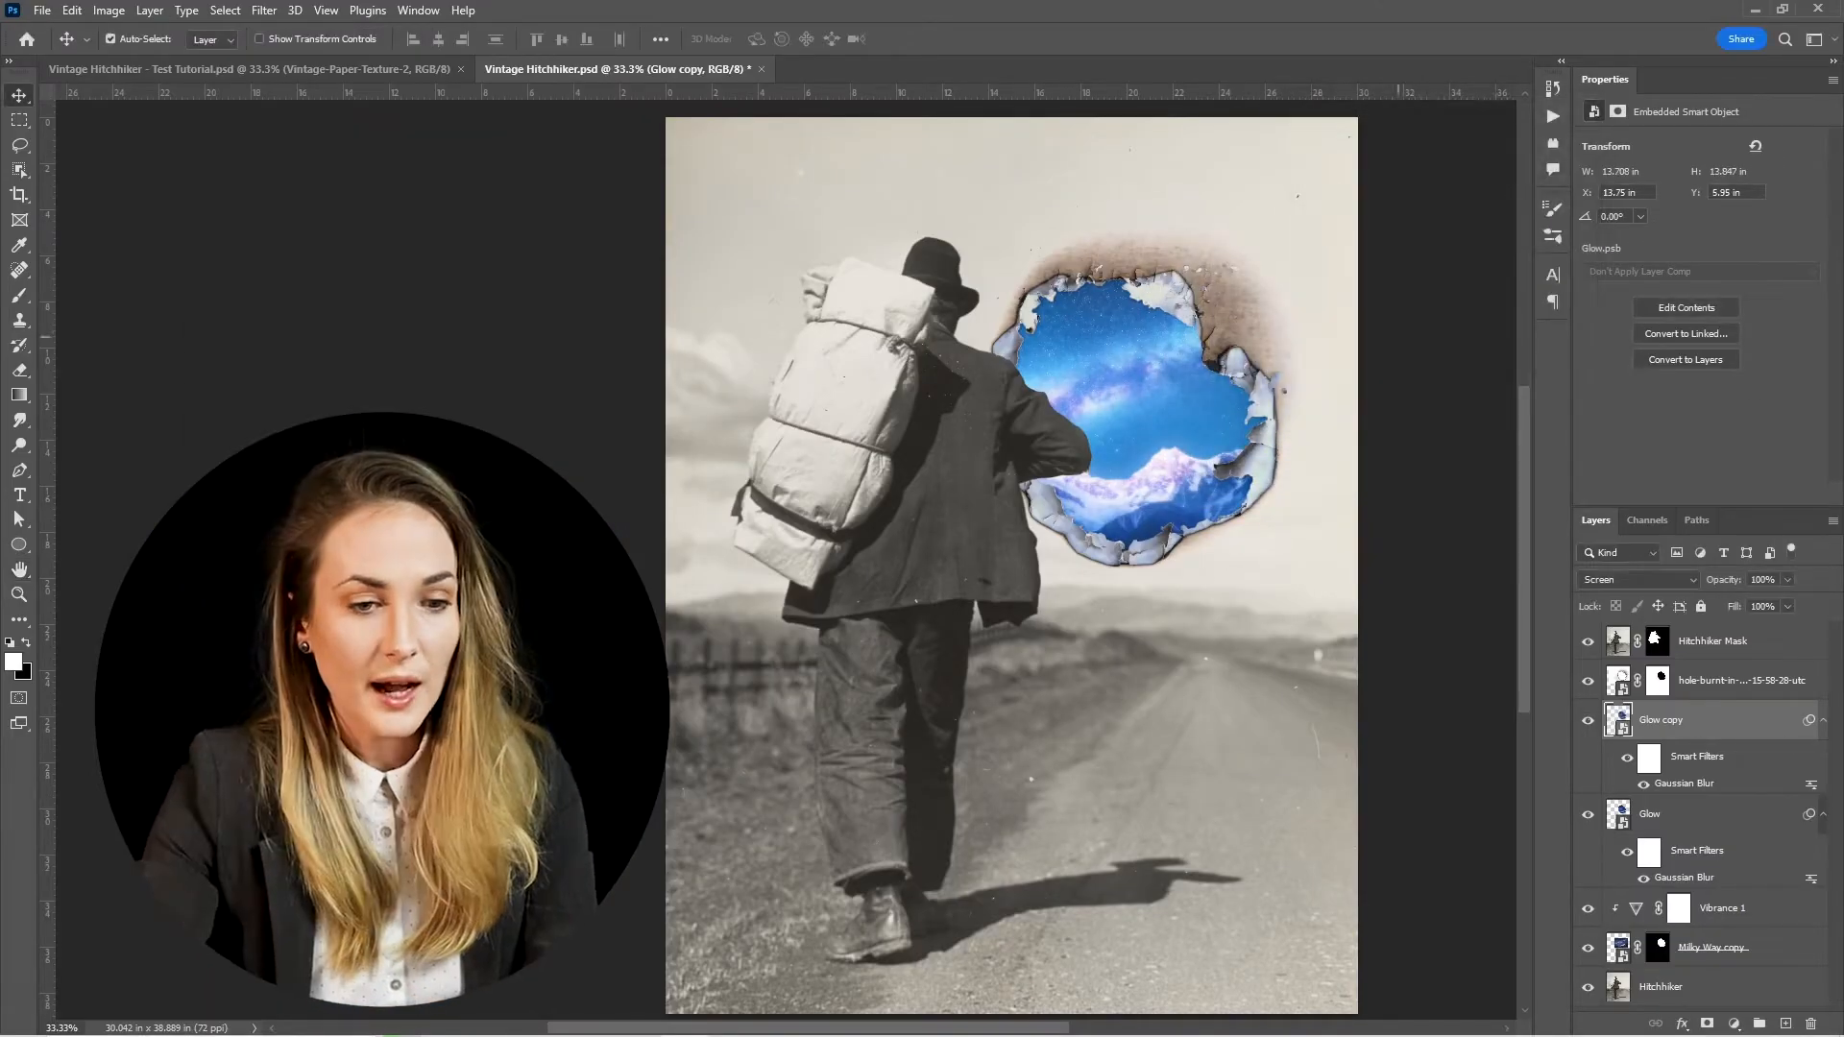
Duplicate the Glow copy layer, set the duplicate's Gaussian Blur radius to 50 pixels, then duplicate that layer and open its blur settings
{"action": "key", "text": "ctrl+j"}
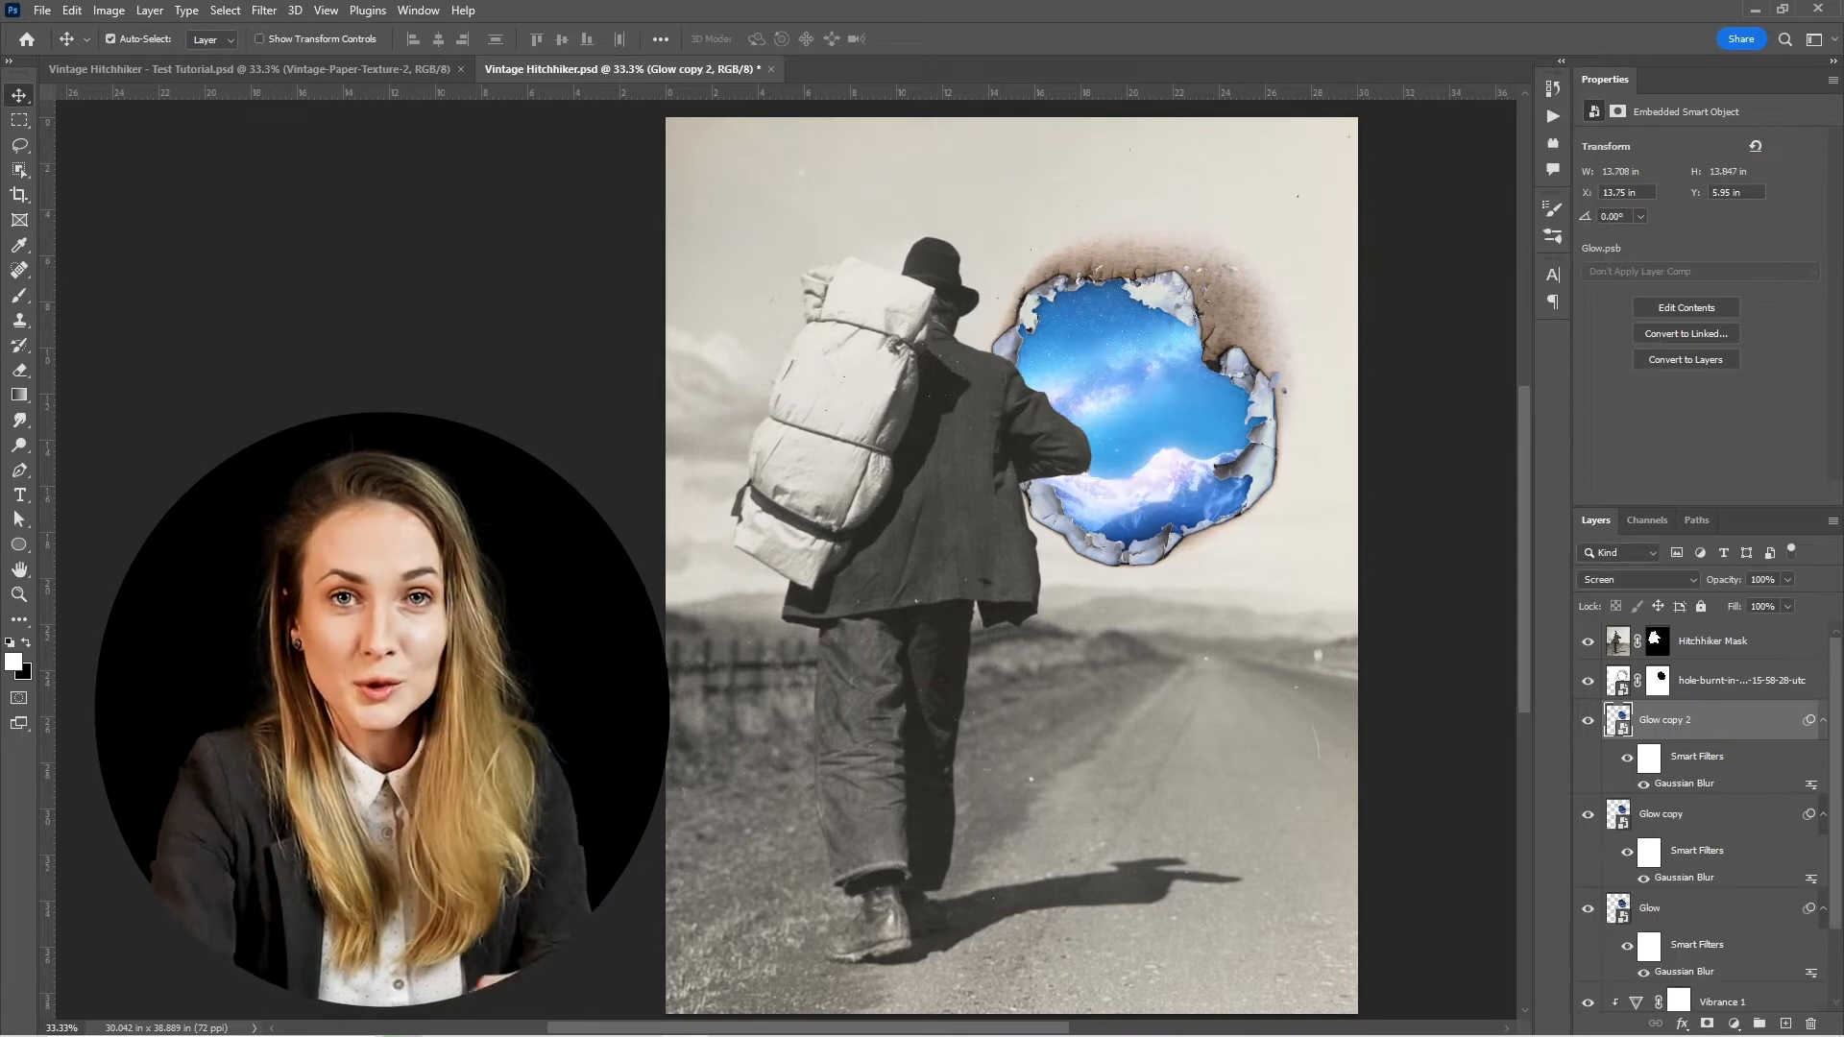
{"action": "double_click", "coordinate": [1684, 784]}
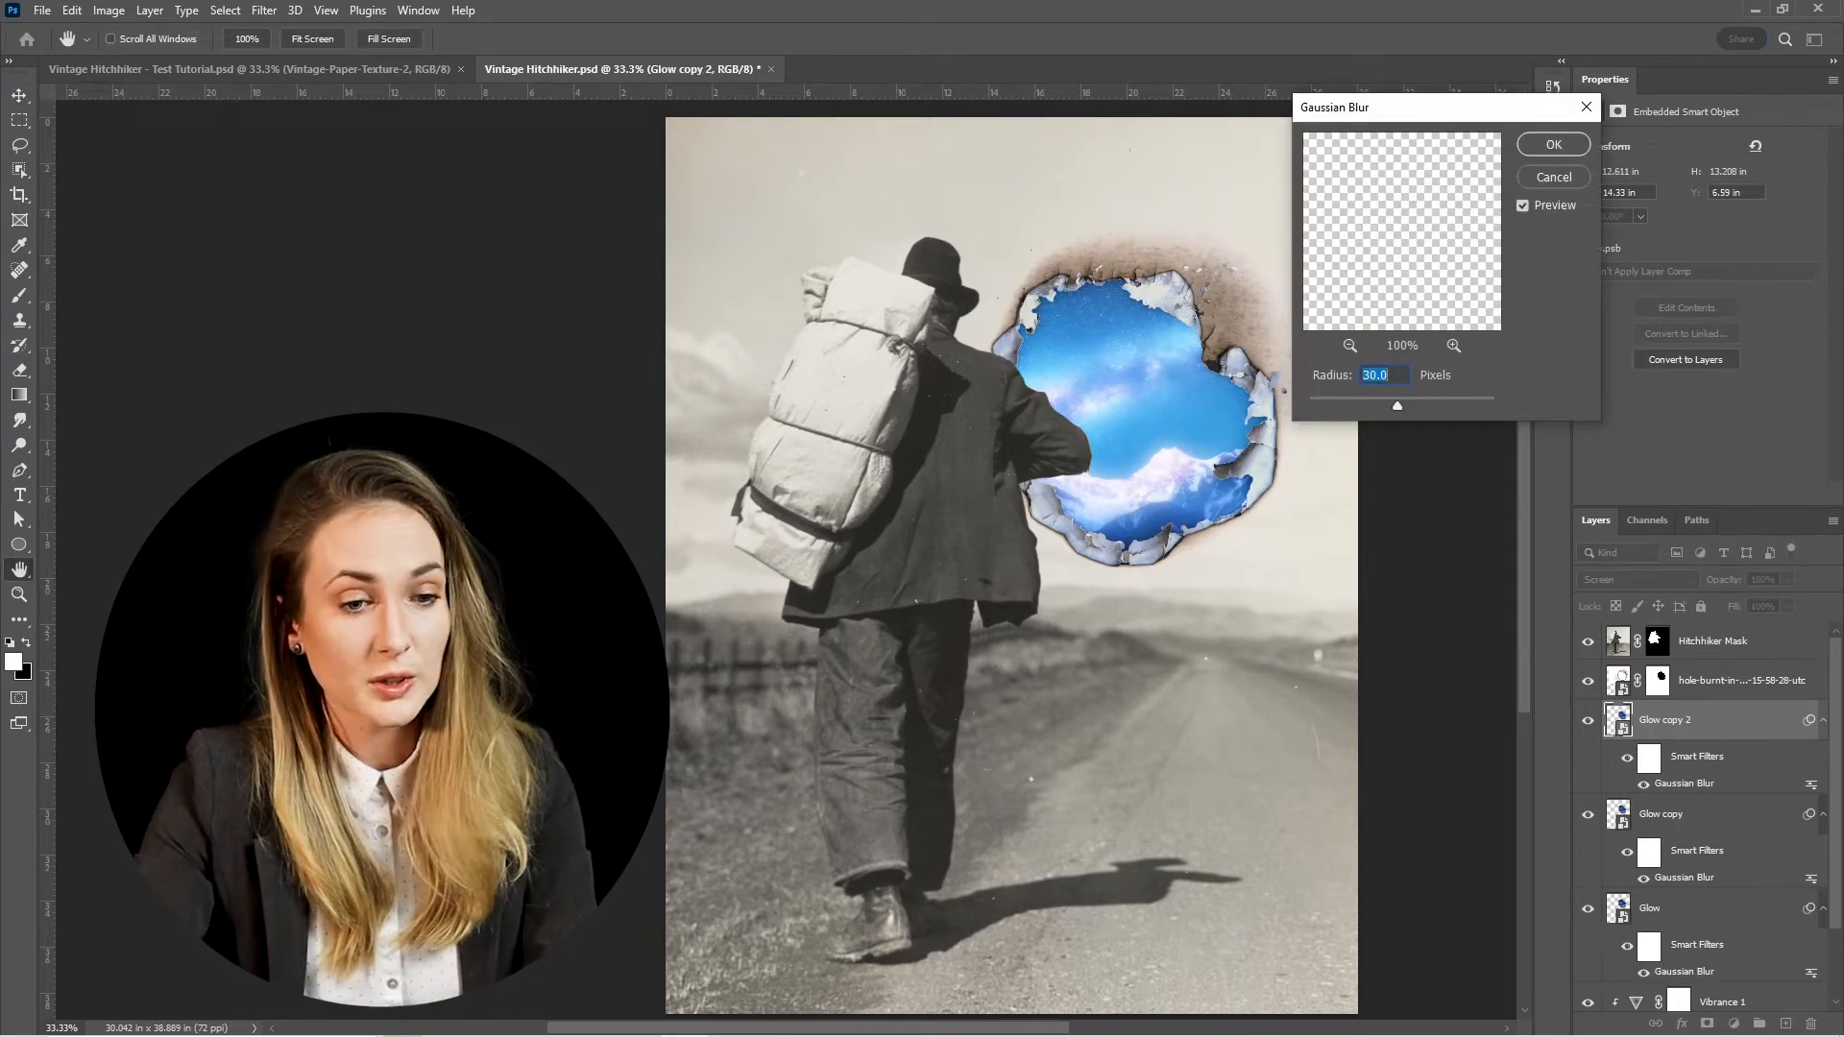
{"action": "type", "text": "50"}
{"action": "key", "text": "Return"}
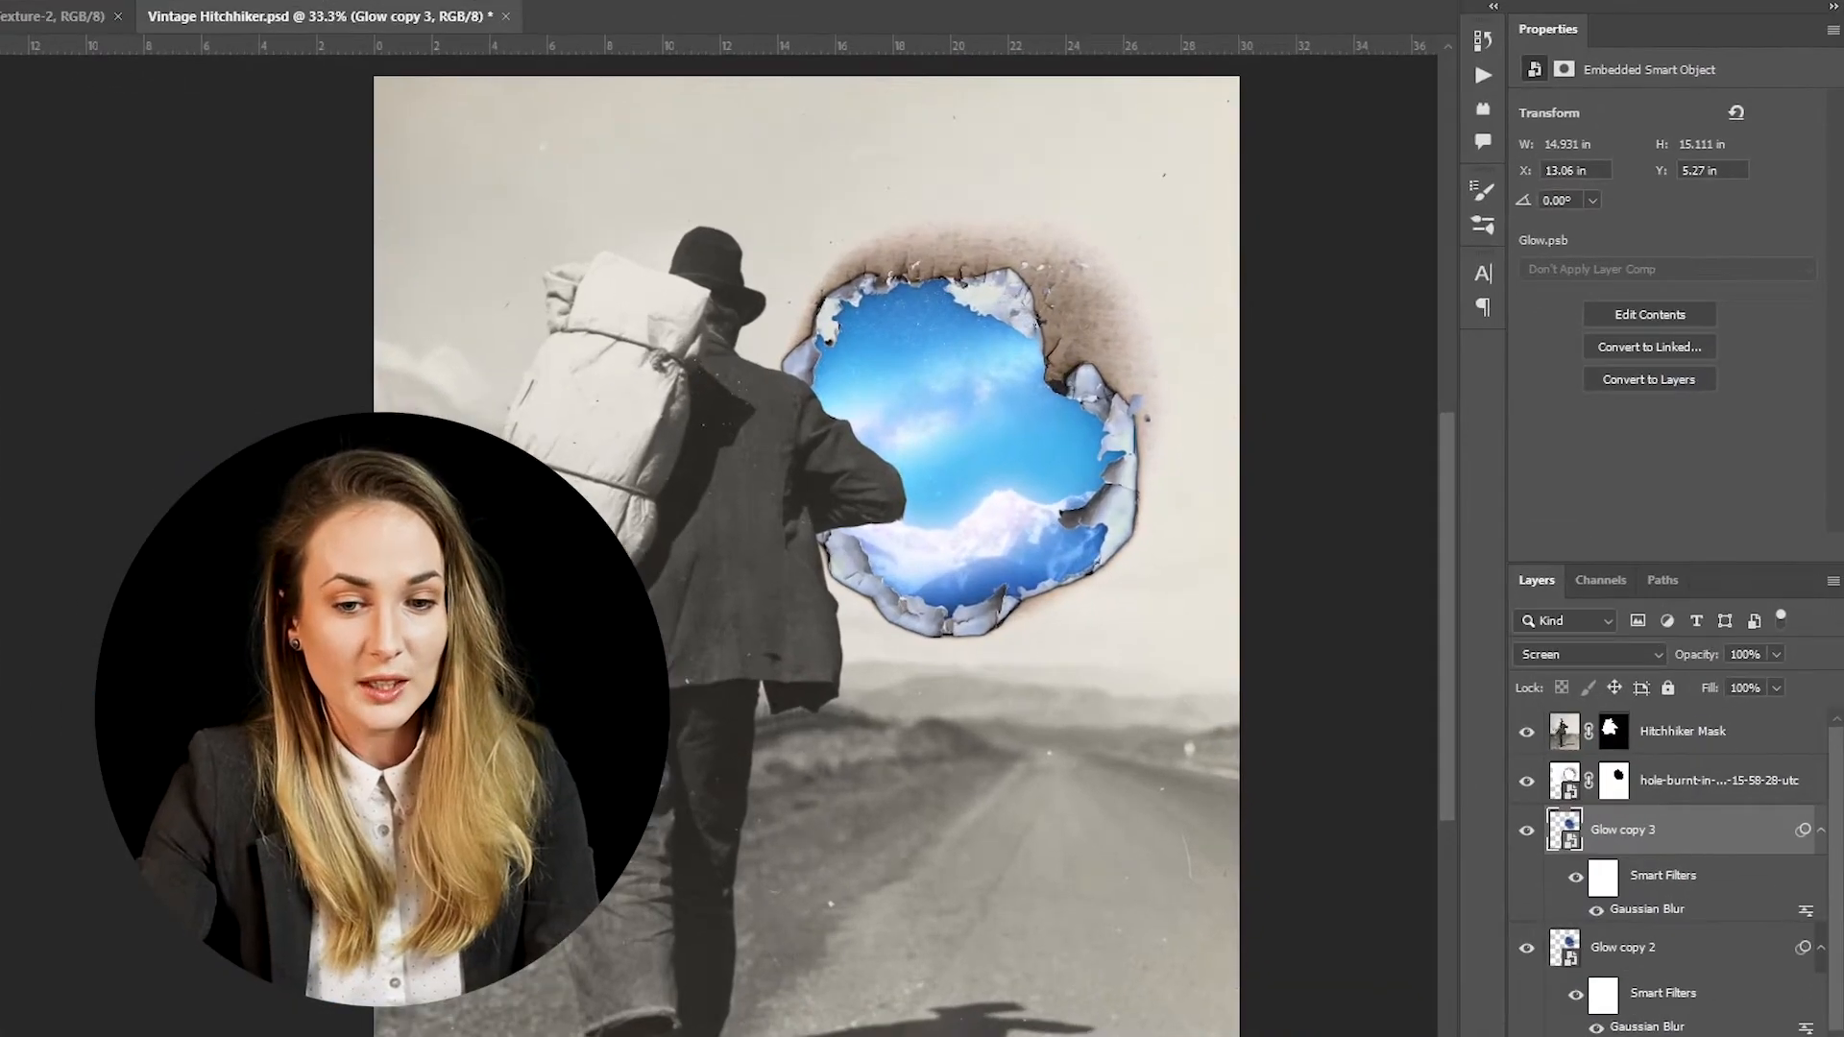
{"action": "double_click", "coordinate": [1648, 910]}
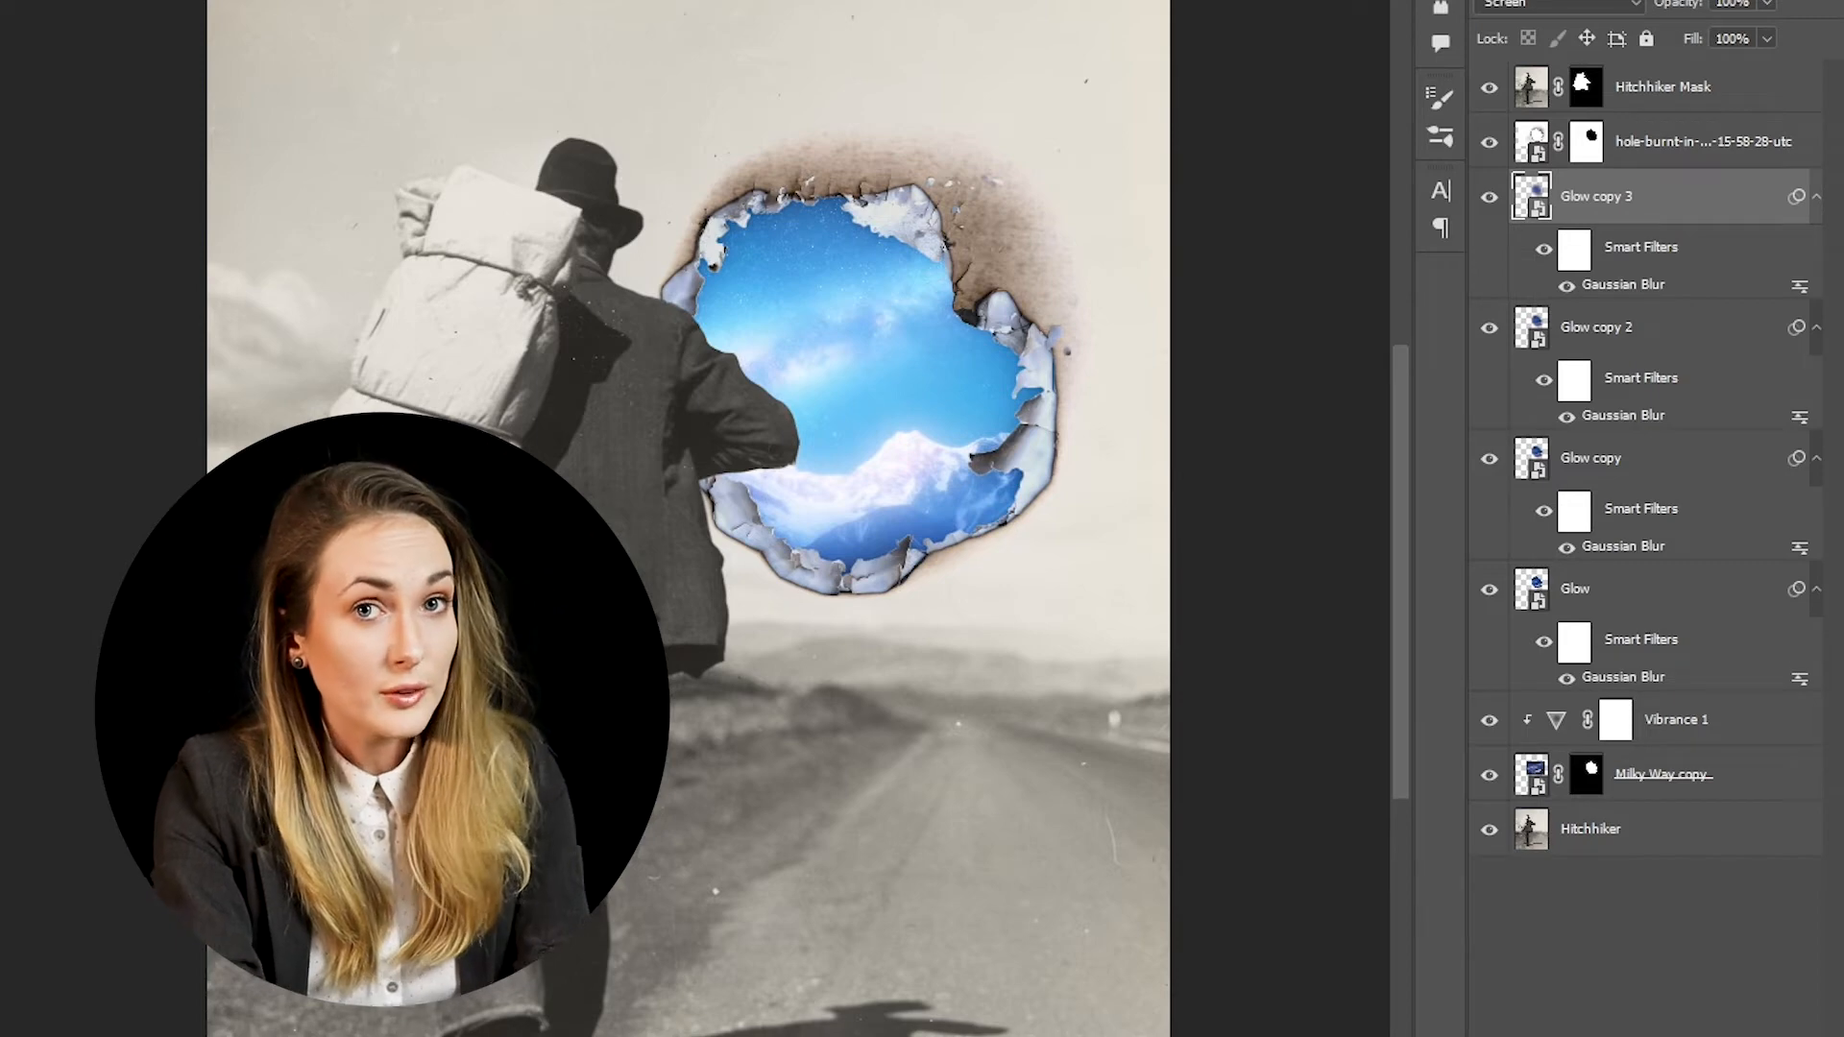
Duplicate the Milky Way copy layer and move the original above all the Glow layers, directly below the burnt-hole layer
{"action": "left_click", "coordinate": [1664, 775]}
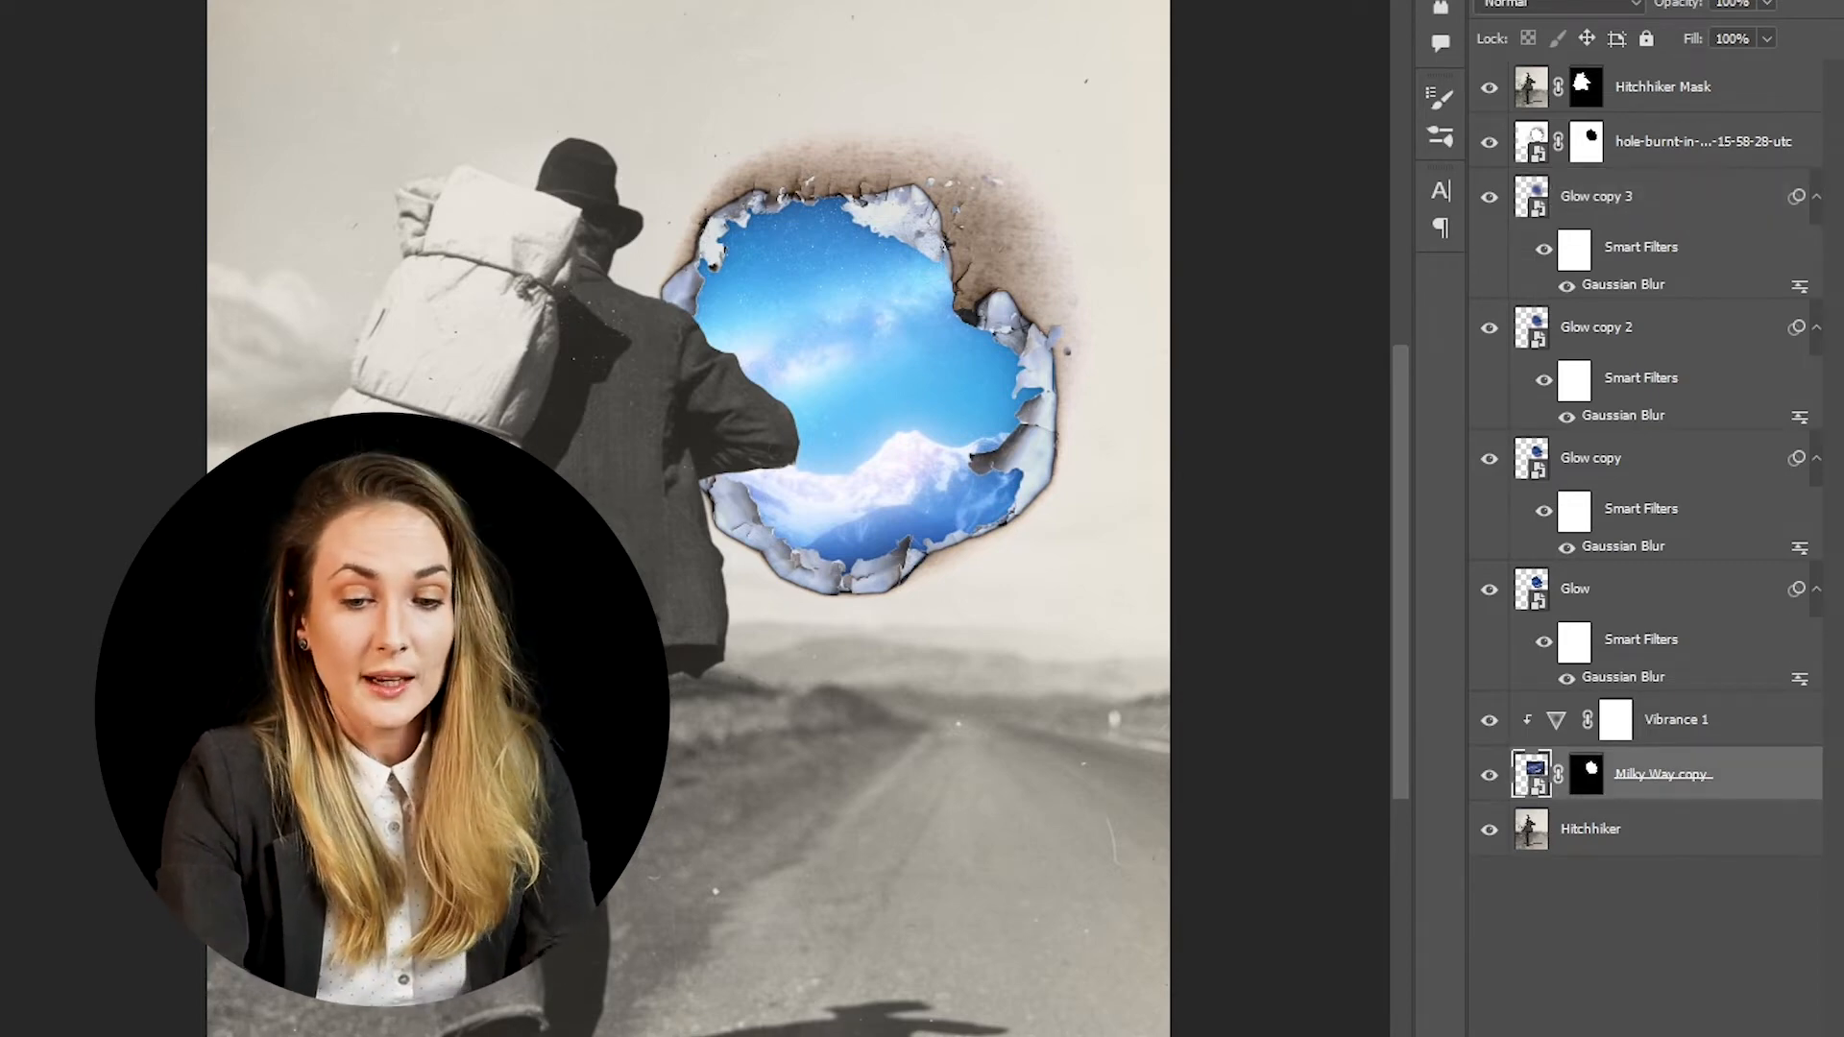
{"action": "key", "text": "ctrl+j"}
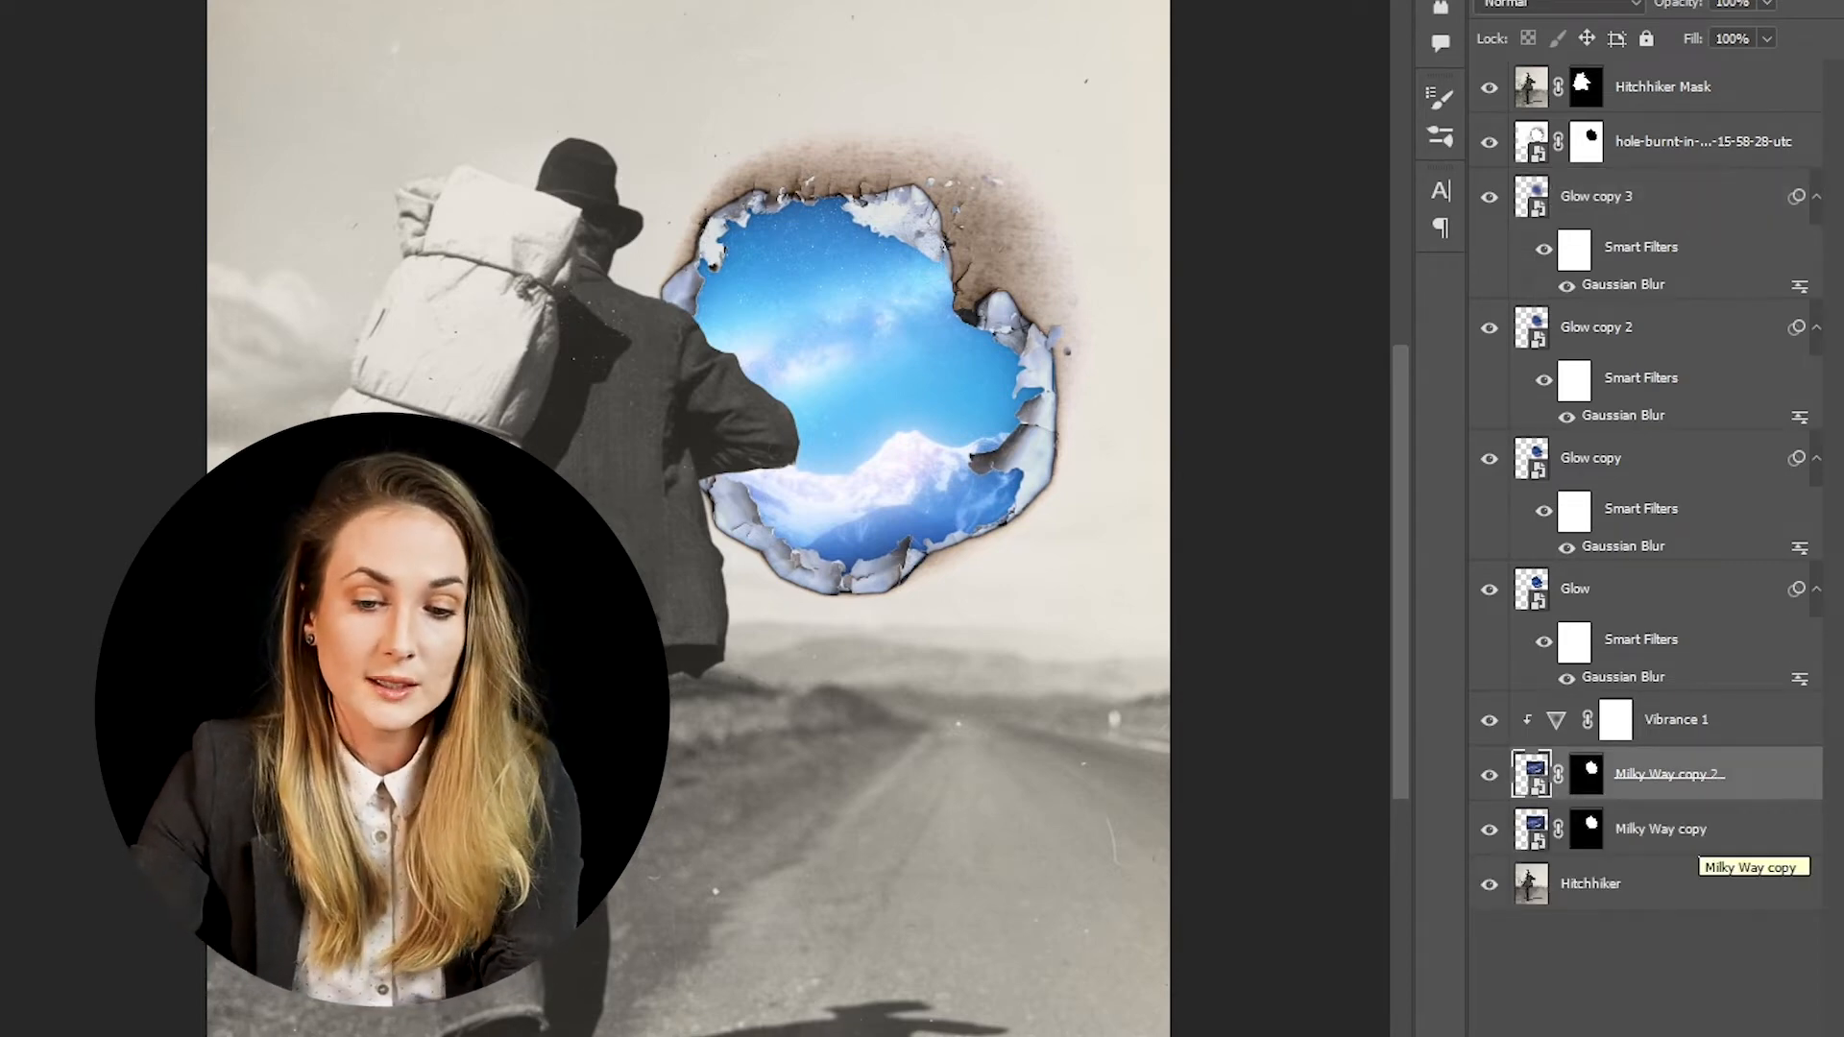
{"action": "left_click", "coordinate": [1696, 832]}
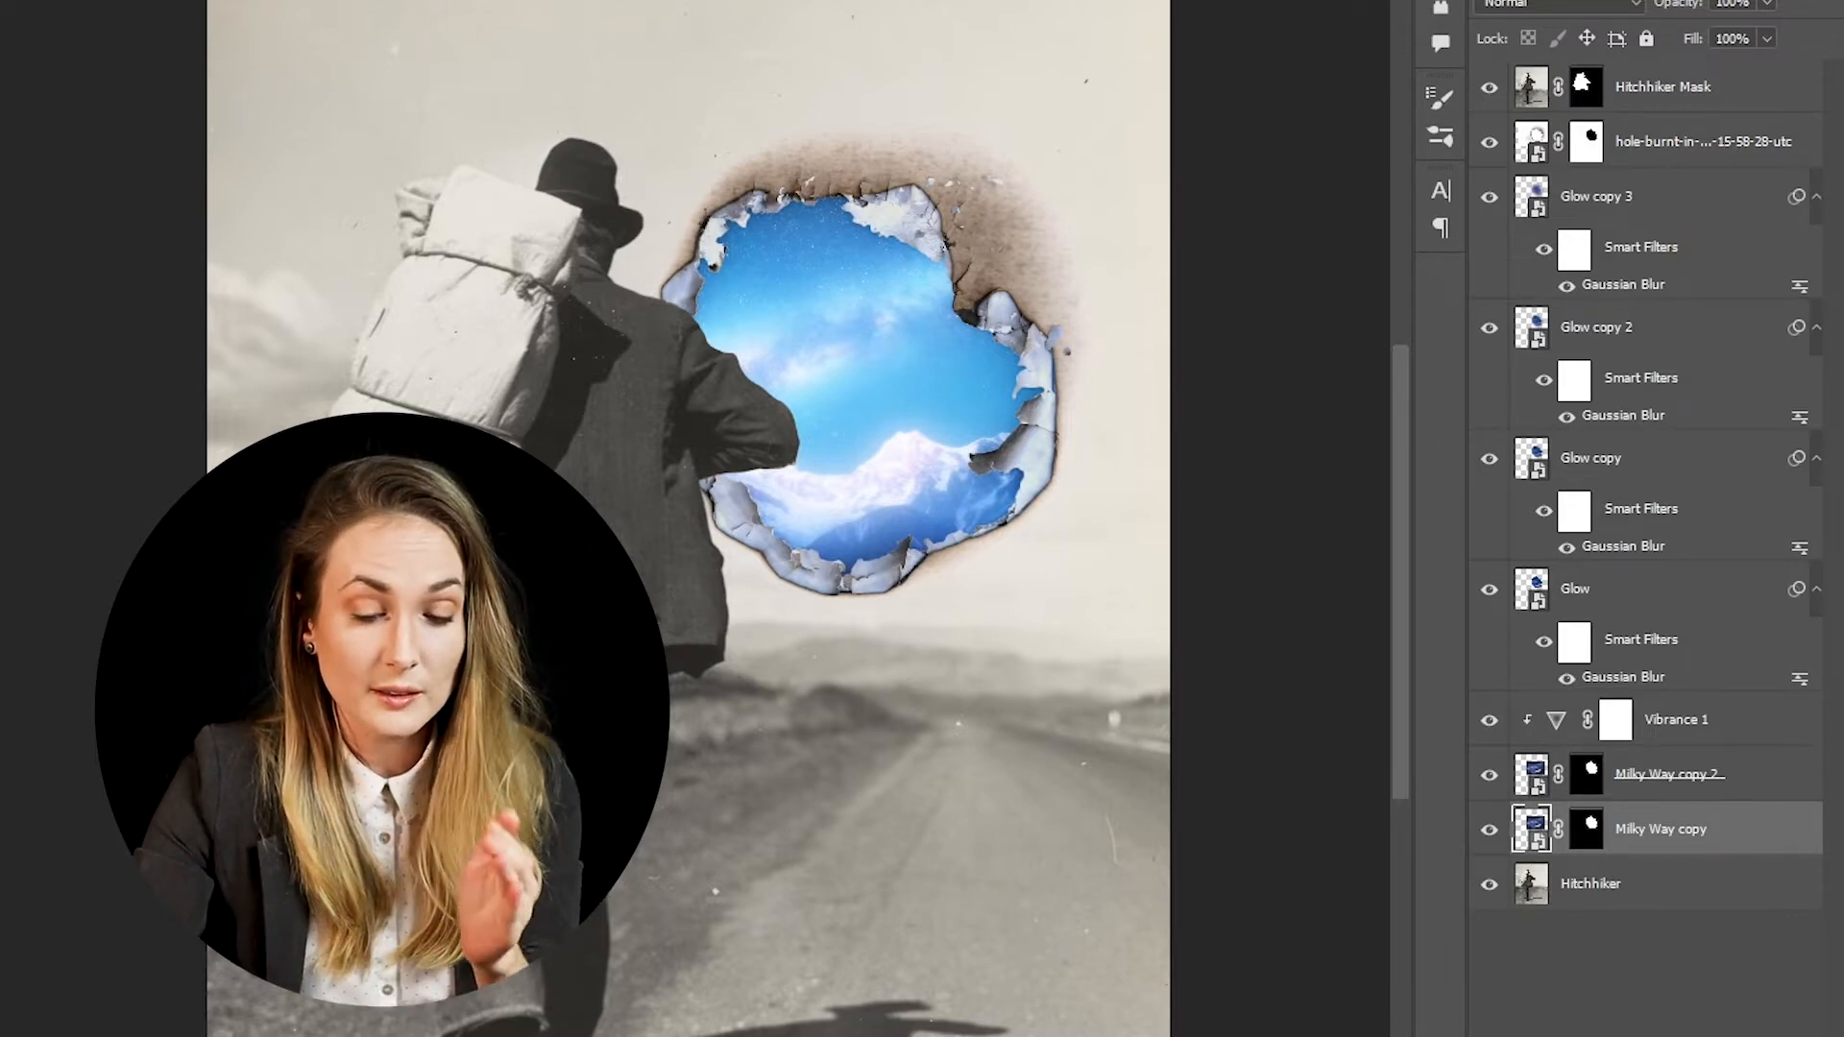
{"action": "left_click_drag", "start_coordinate": [1661, 829], "coordinate": [1662, 171]}
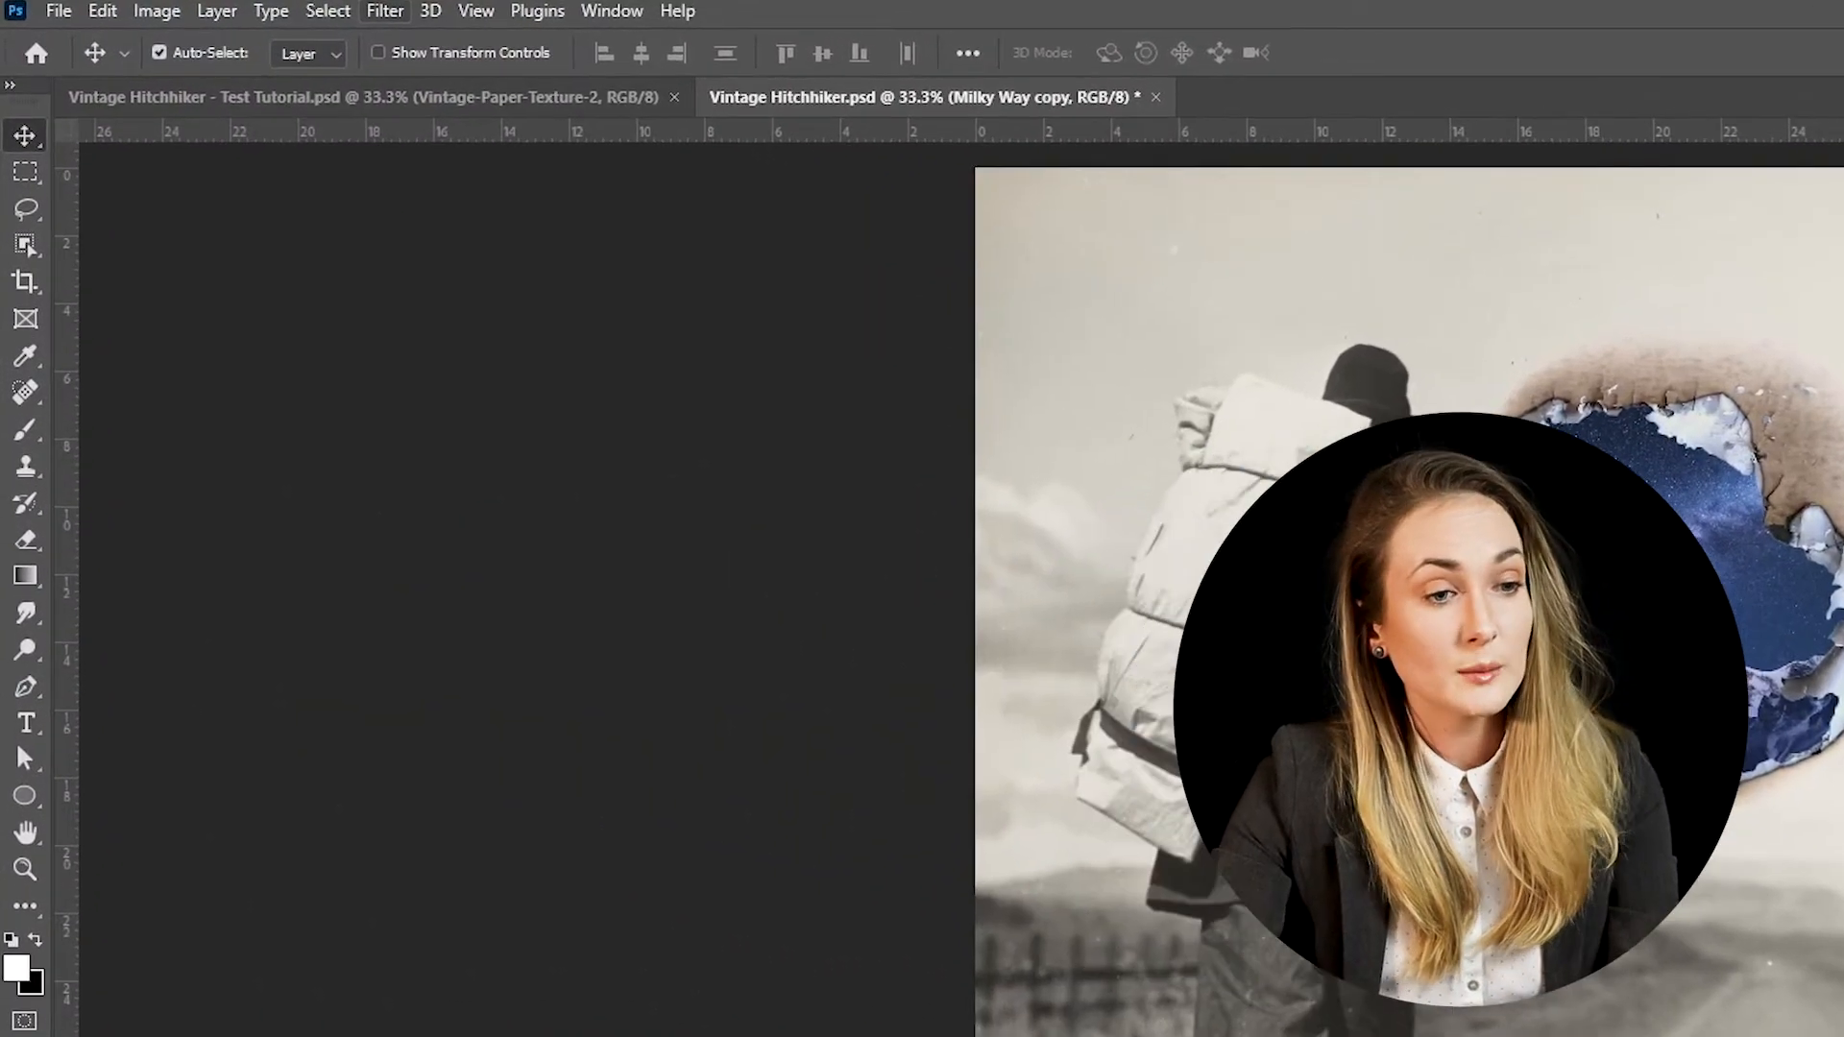
Apply an Unsharp Mask to the Milky Way copy layer with amount 150%, radius 2.5 pixels and threshold 0
{"action": "left_click", "coordinate": [385, 11]}
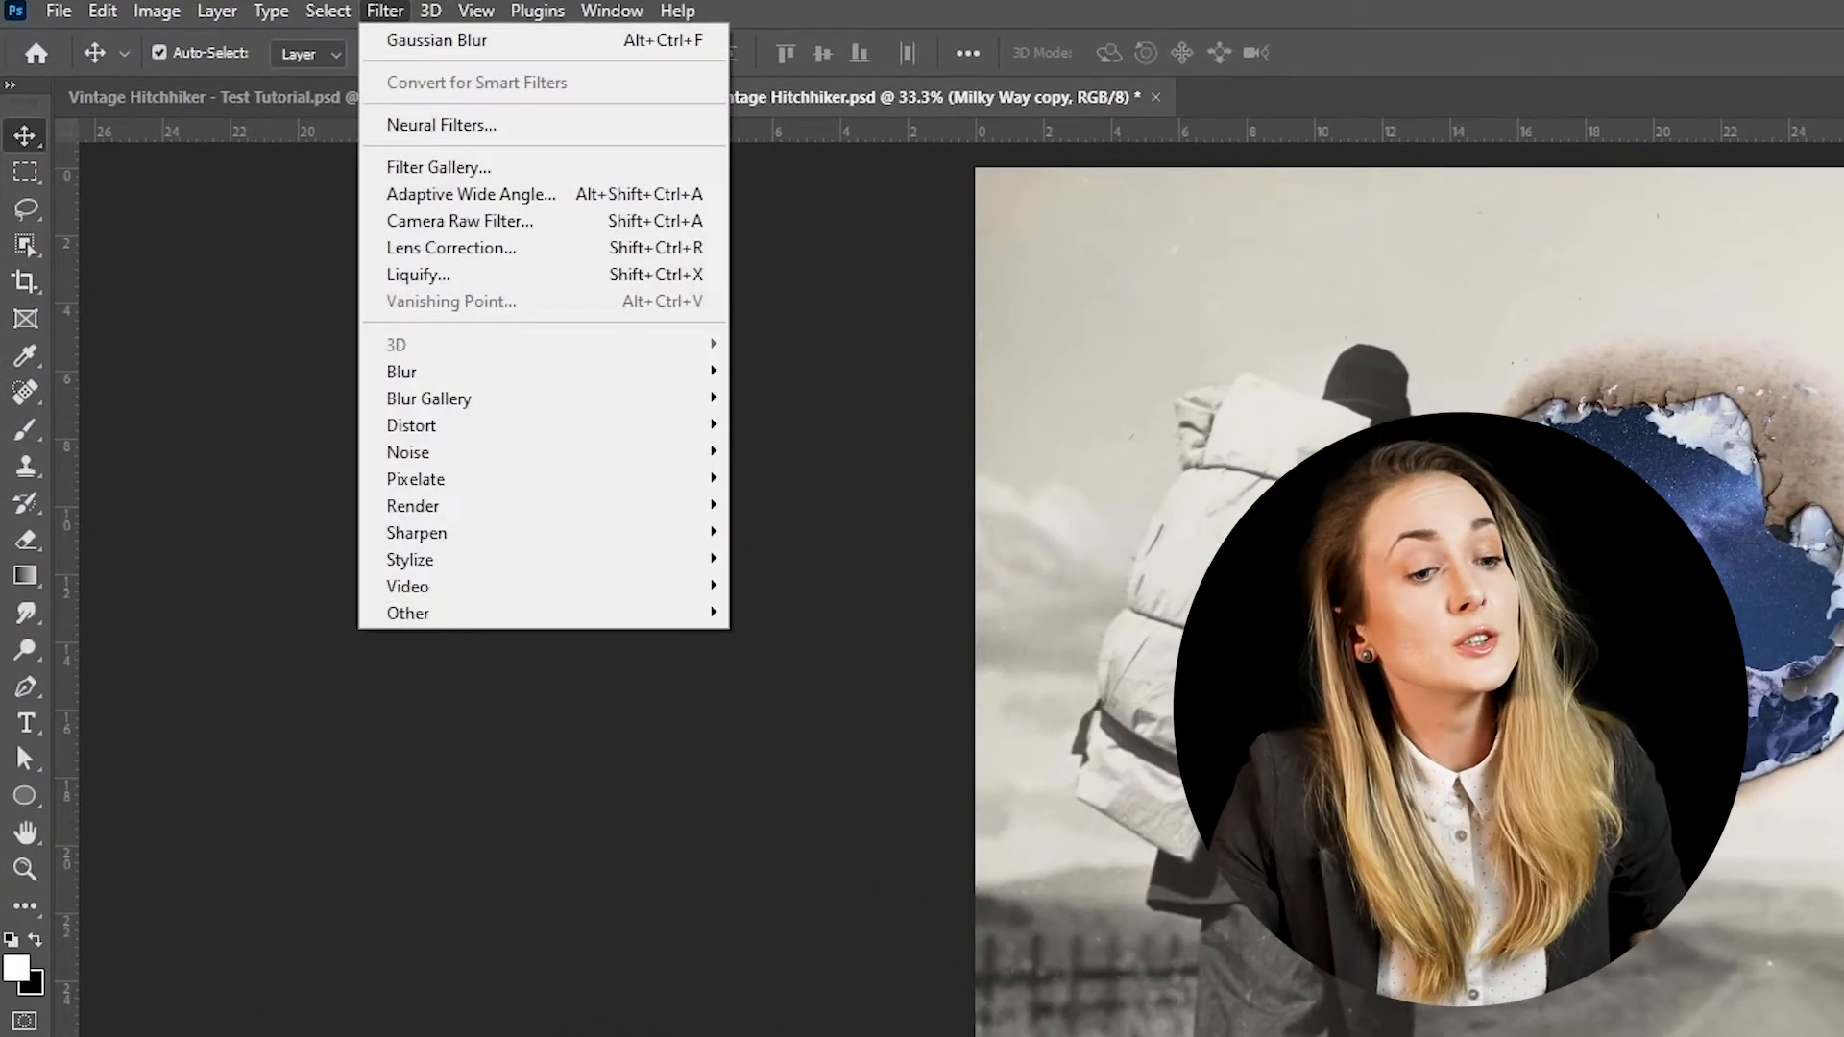
{"action": "mouse_move", "coordinate": [416, 532]}
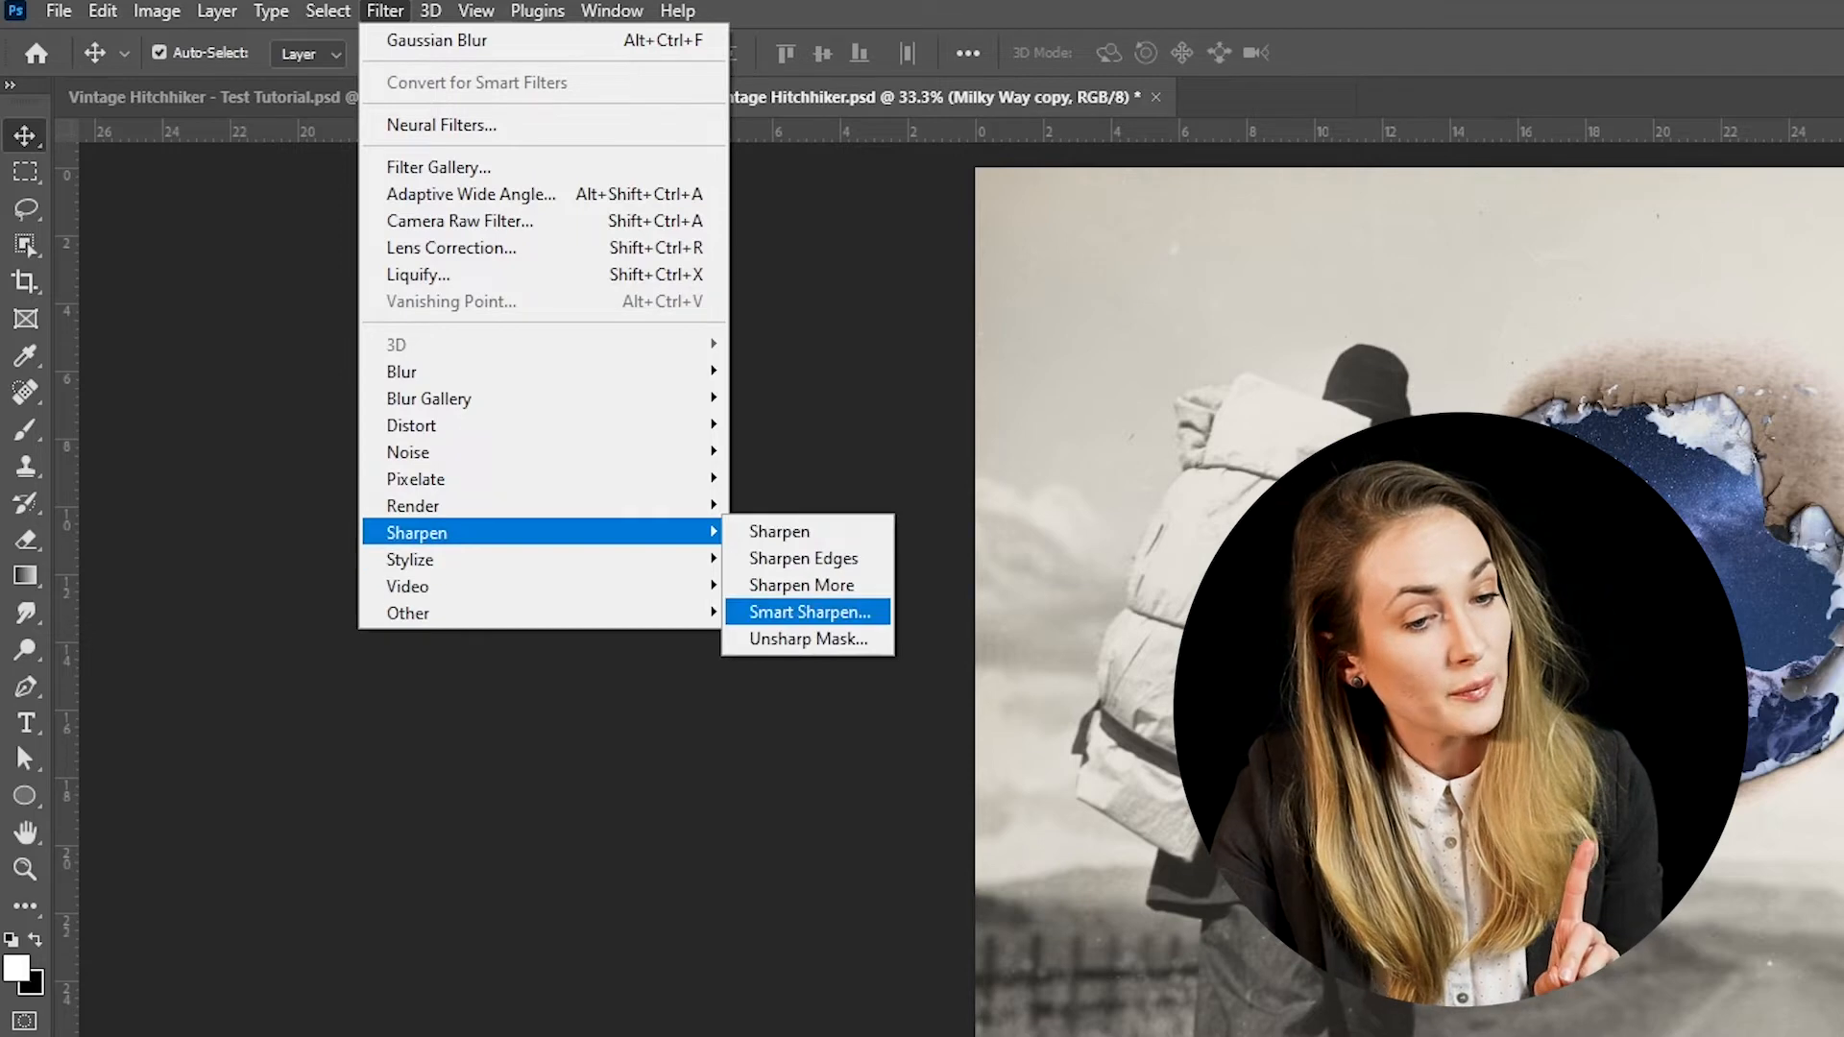
{"action": "left_click", "coordinate": [808, 639]}
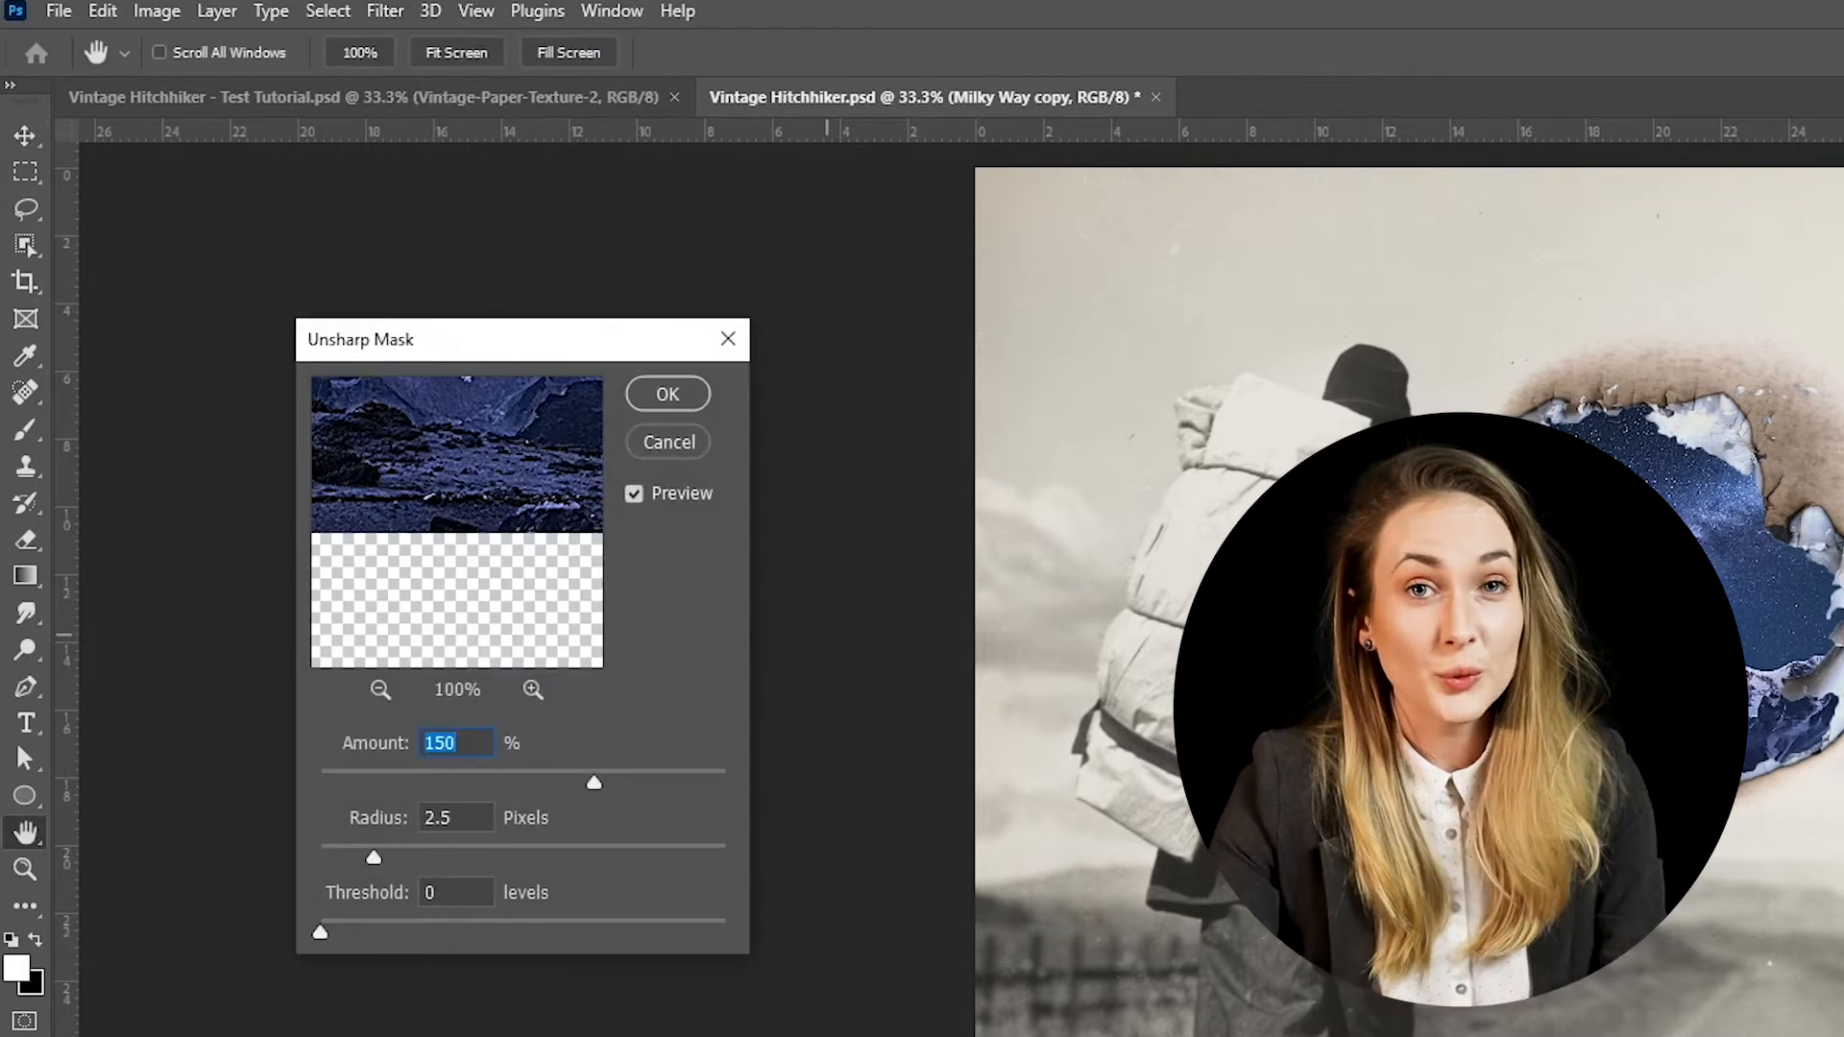
{"action": "key", "text": "Tab"}
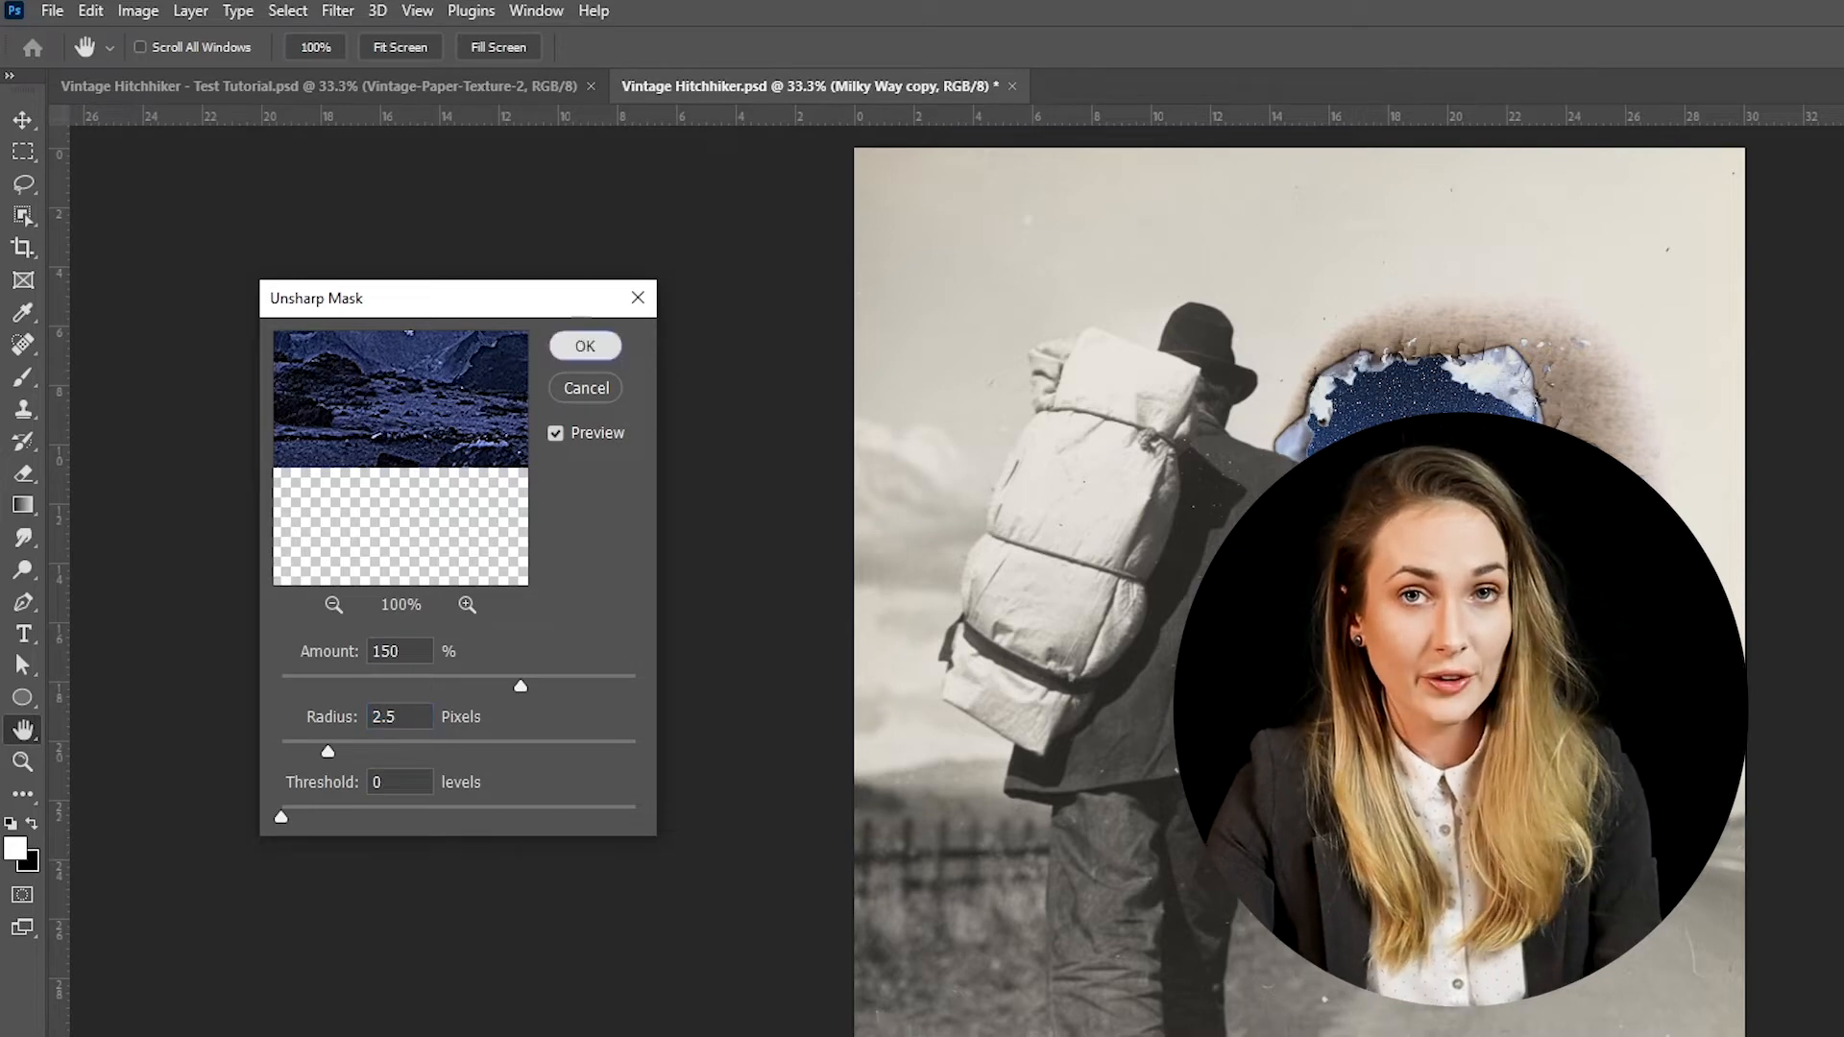
{"action": "key", "text": "Return"}
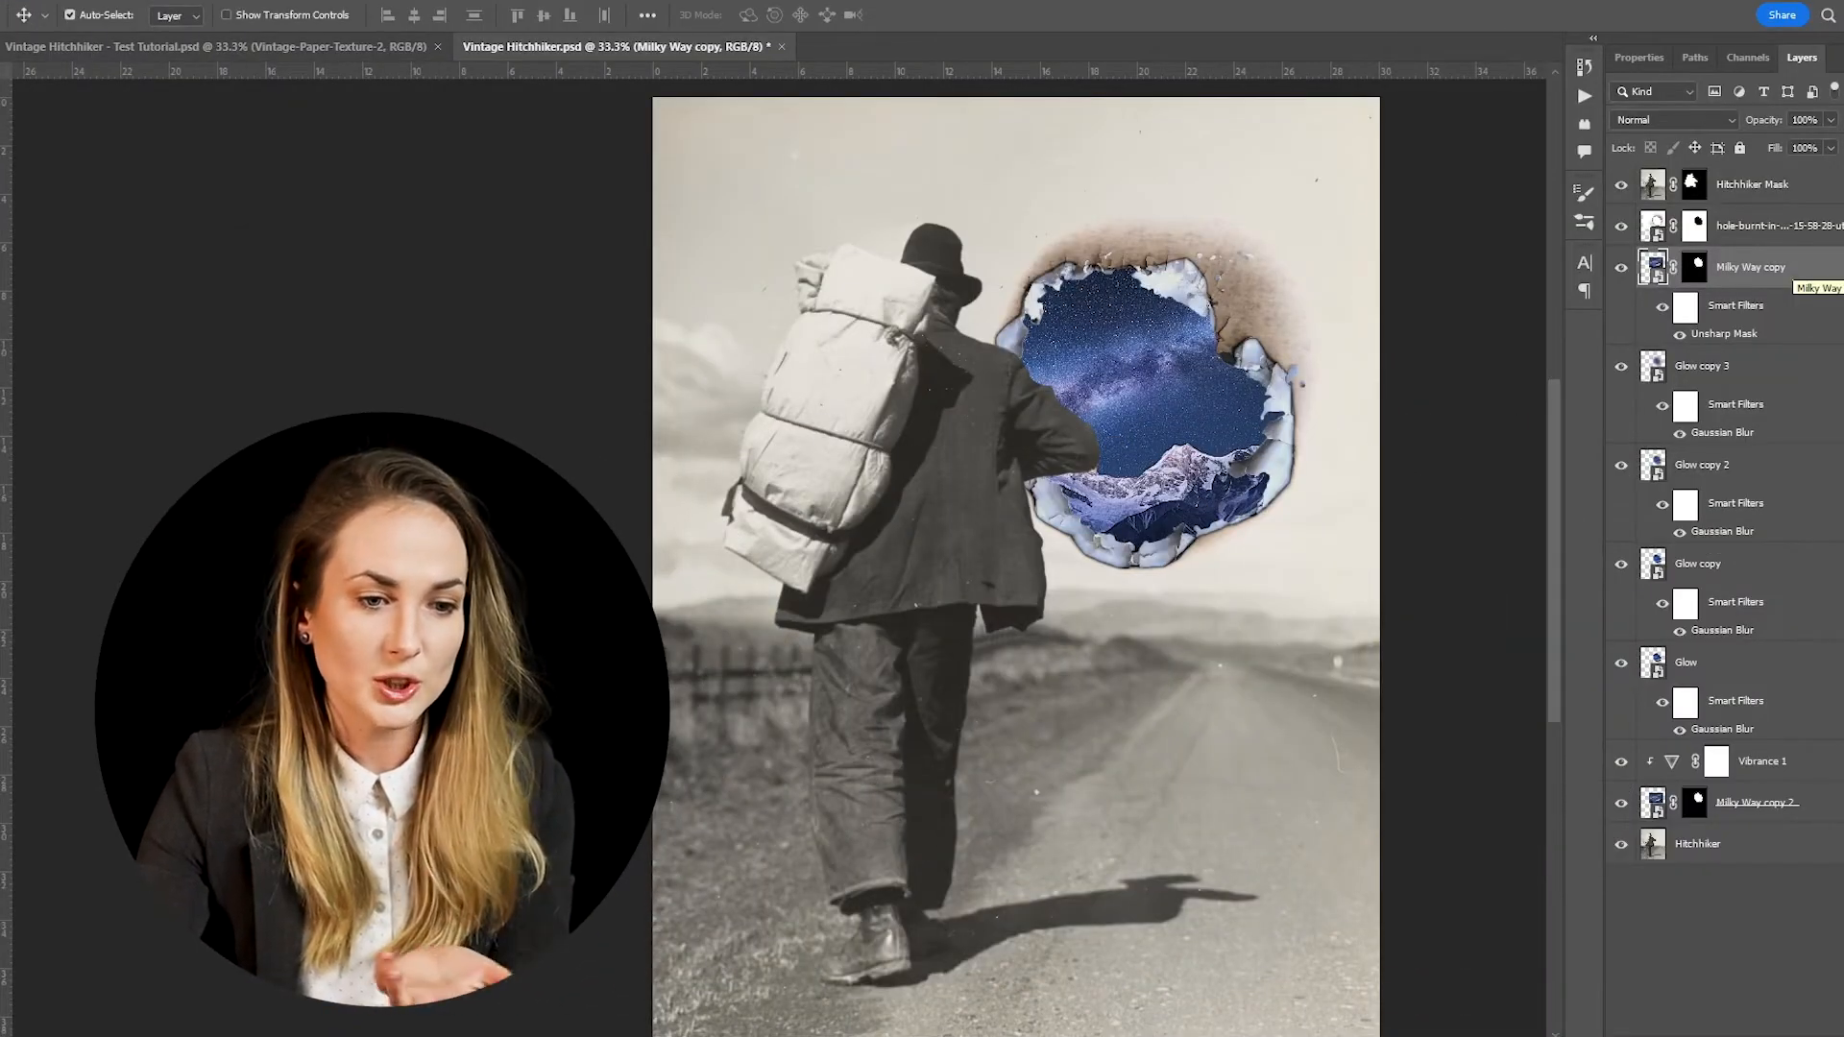
Set the sharpened Milky Way copy layer's blending mode to Hard Light and its opacity to 55%
{"action": "left_click", "coordinate": [1677, 119]}
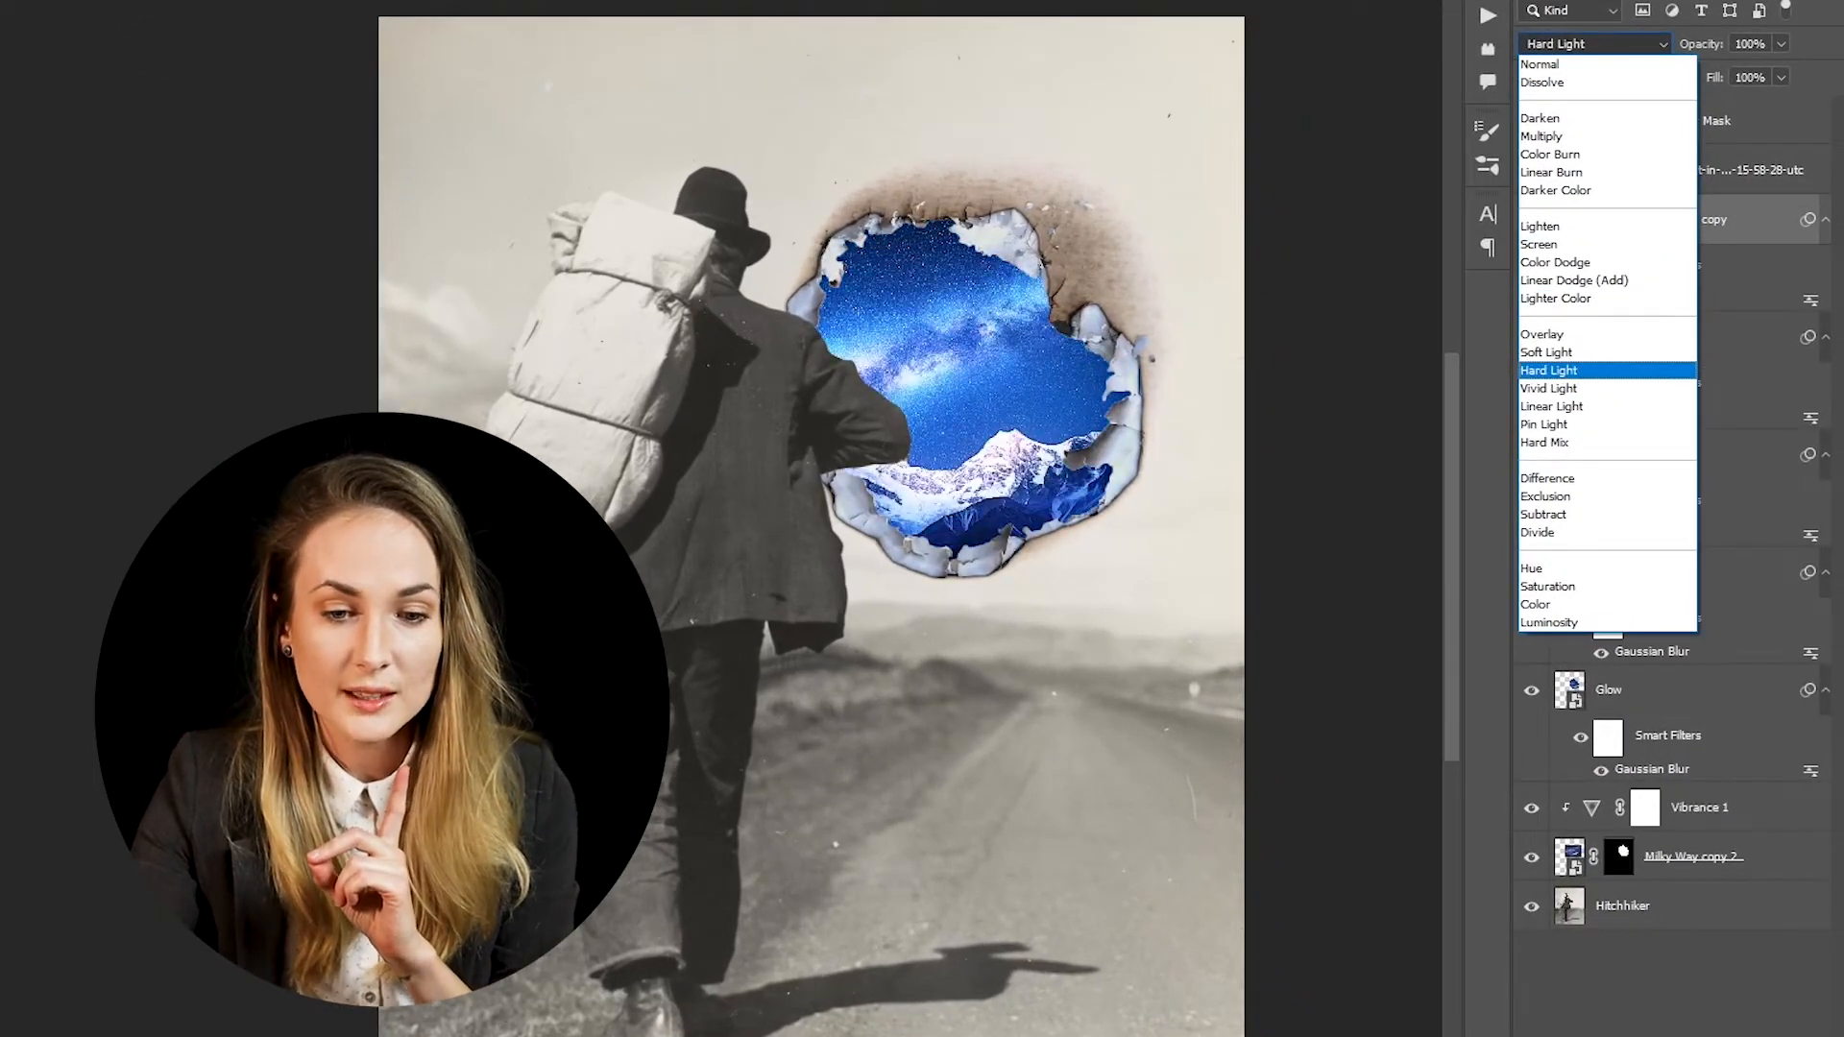
{"action": "left_click", "coordinate": [1595, 371]}
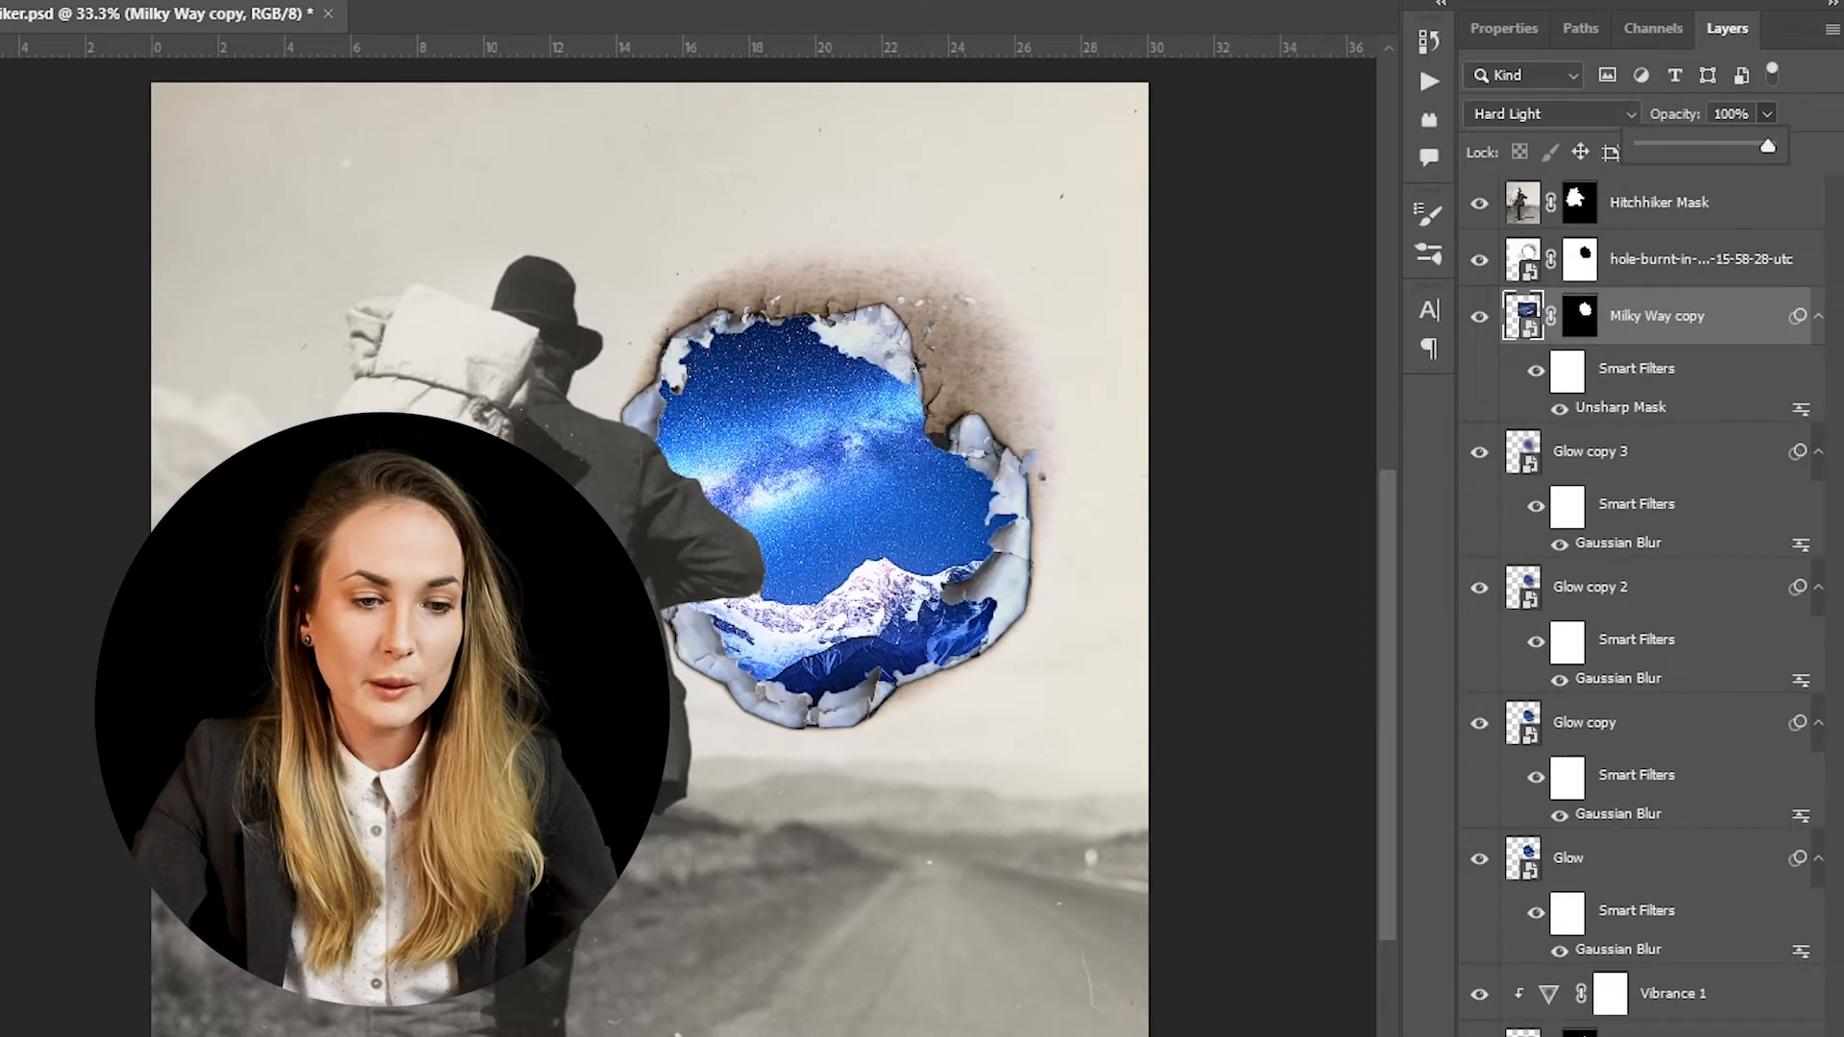
{"action": "left_click_drag", "start_coordinate": [1713, 146], "coordinate": [1710, 146]}
{"action": "type", "text": "55"}
{"action": "key", "text": "Return"}
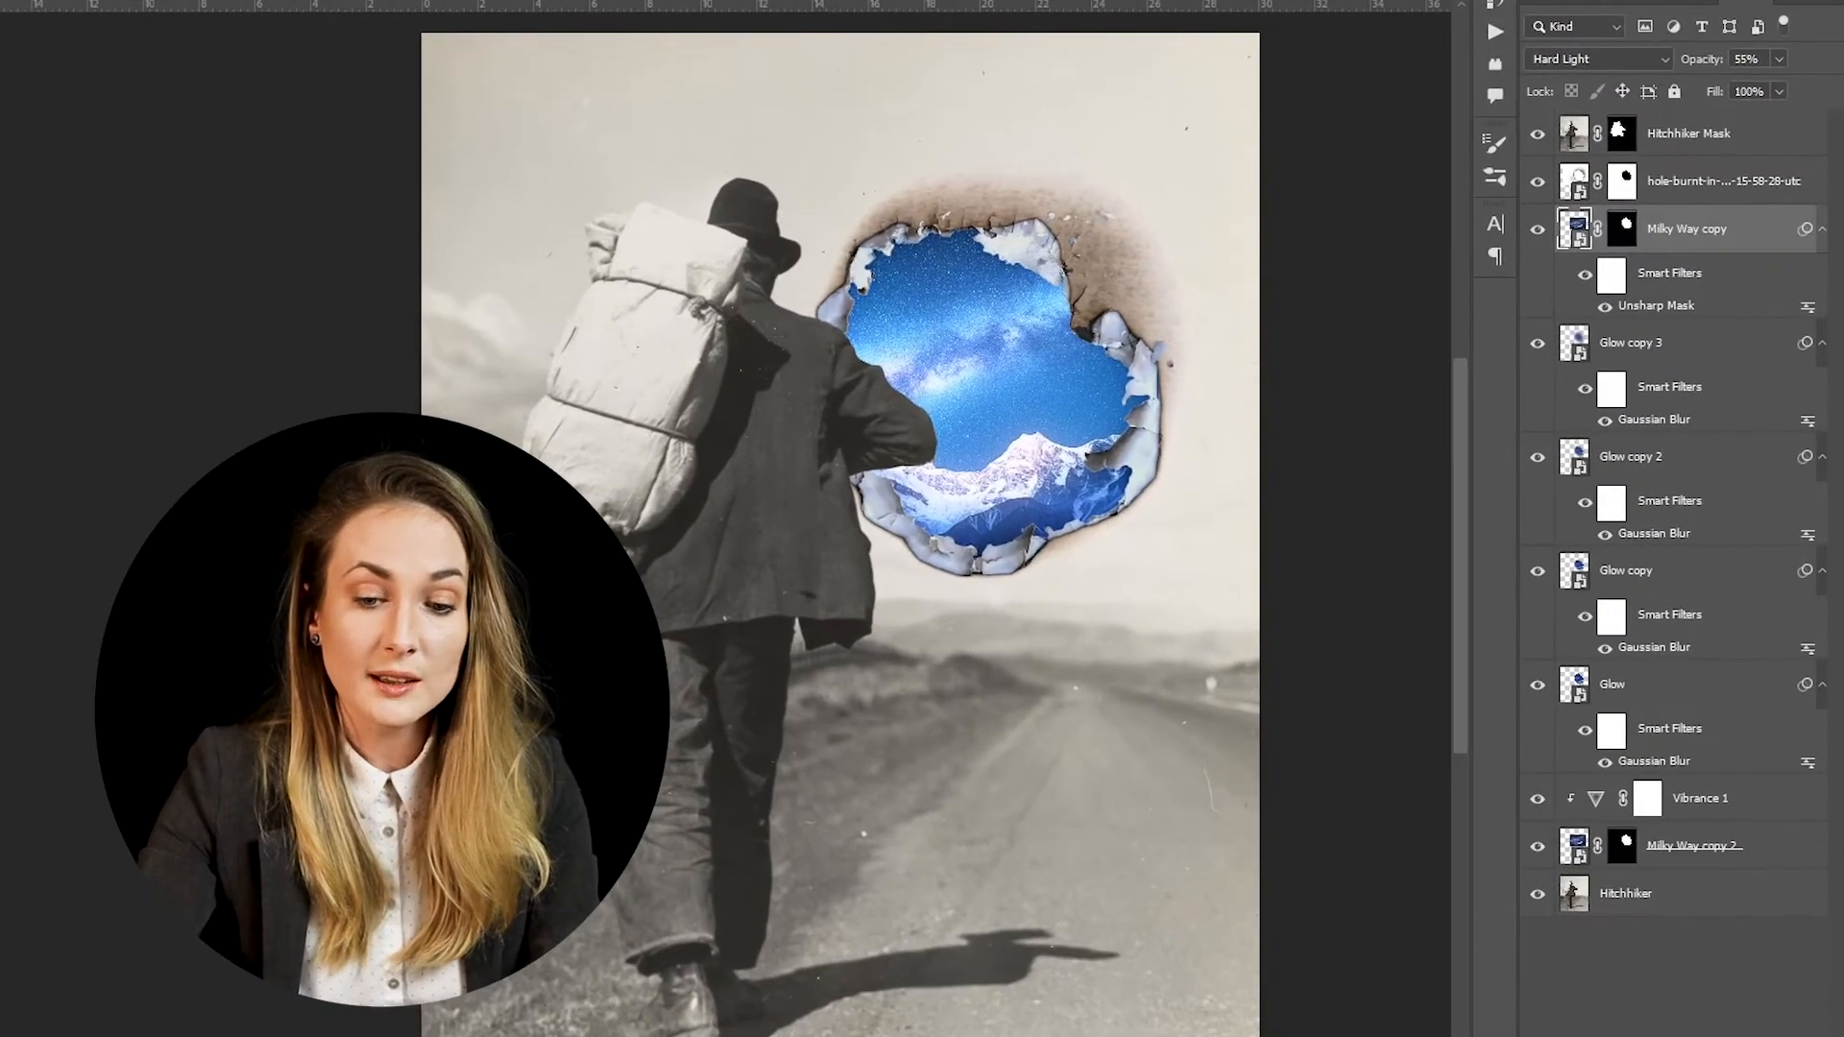
Group all layers from Milky Way copy down to Milky Way copy 2 and name the group "Milky Way"
{"action": "left_click", "coordinate": [1692, 846], "text": "shift"}
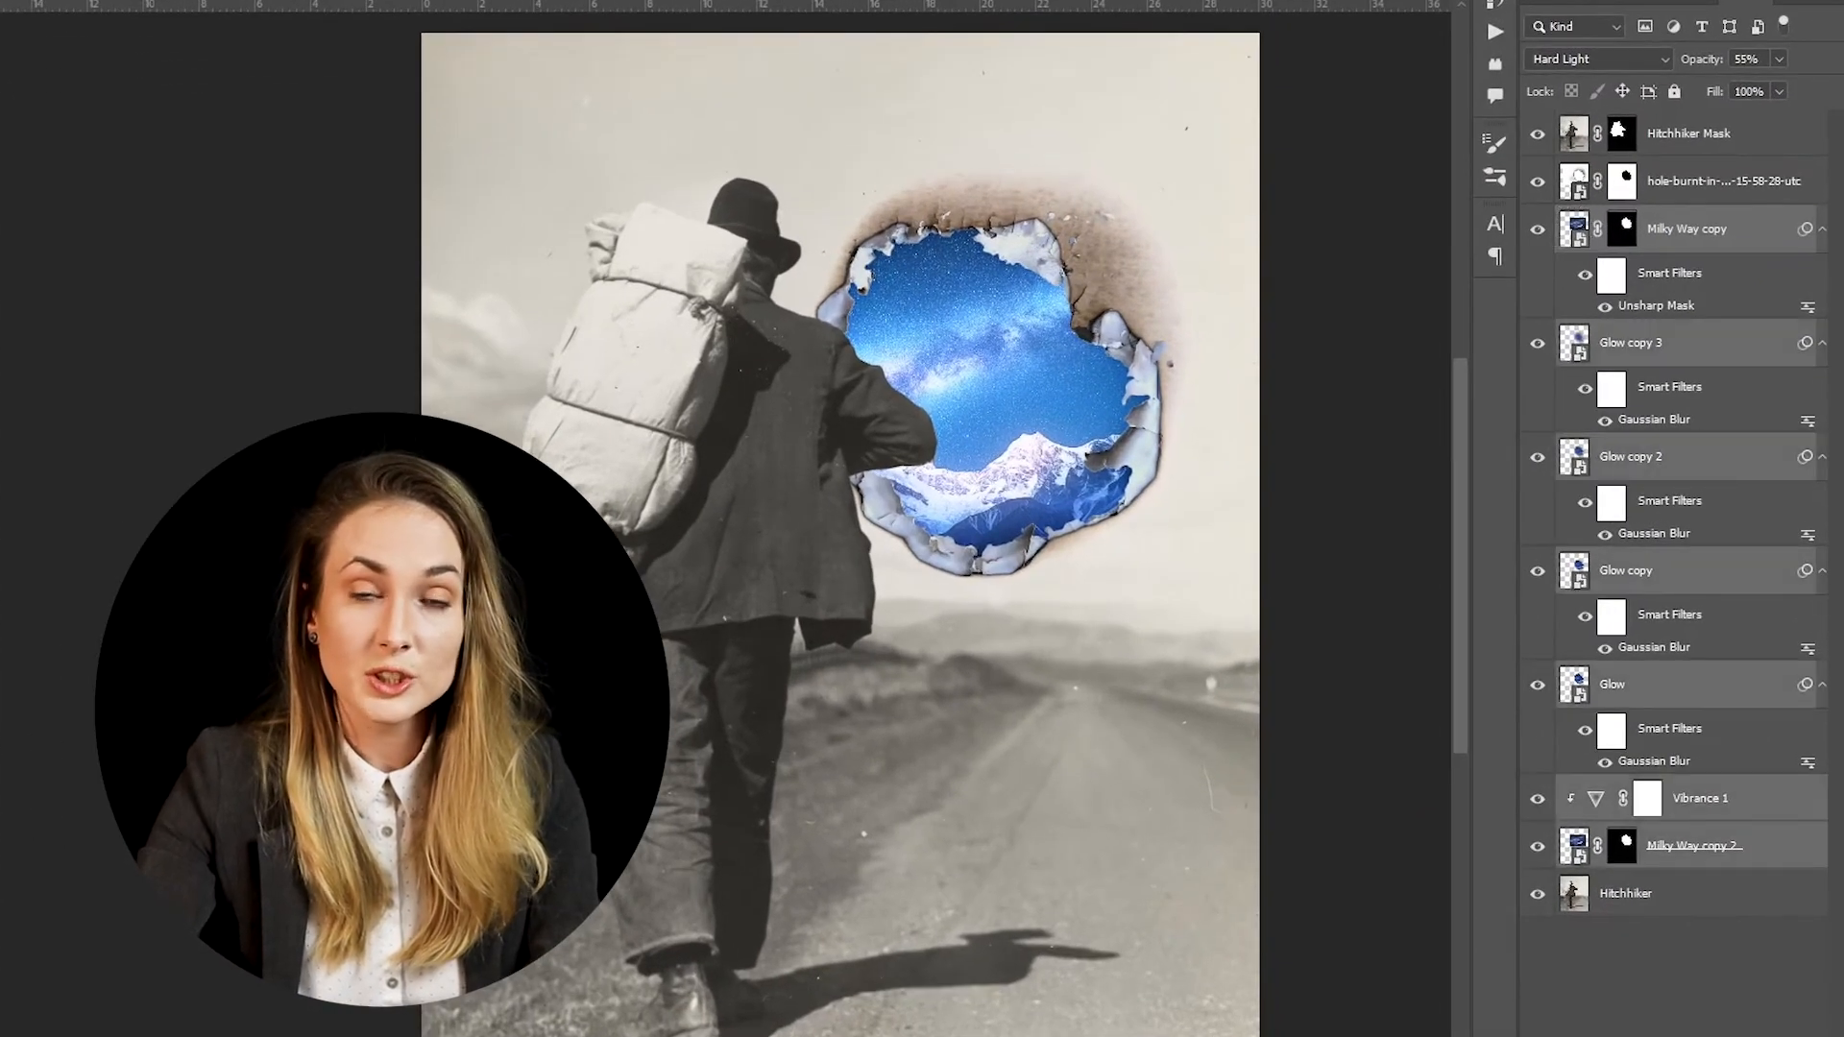
{"action": "key", "text": "ctrl+g"}
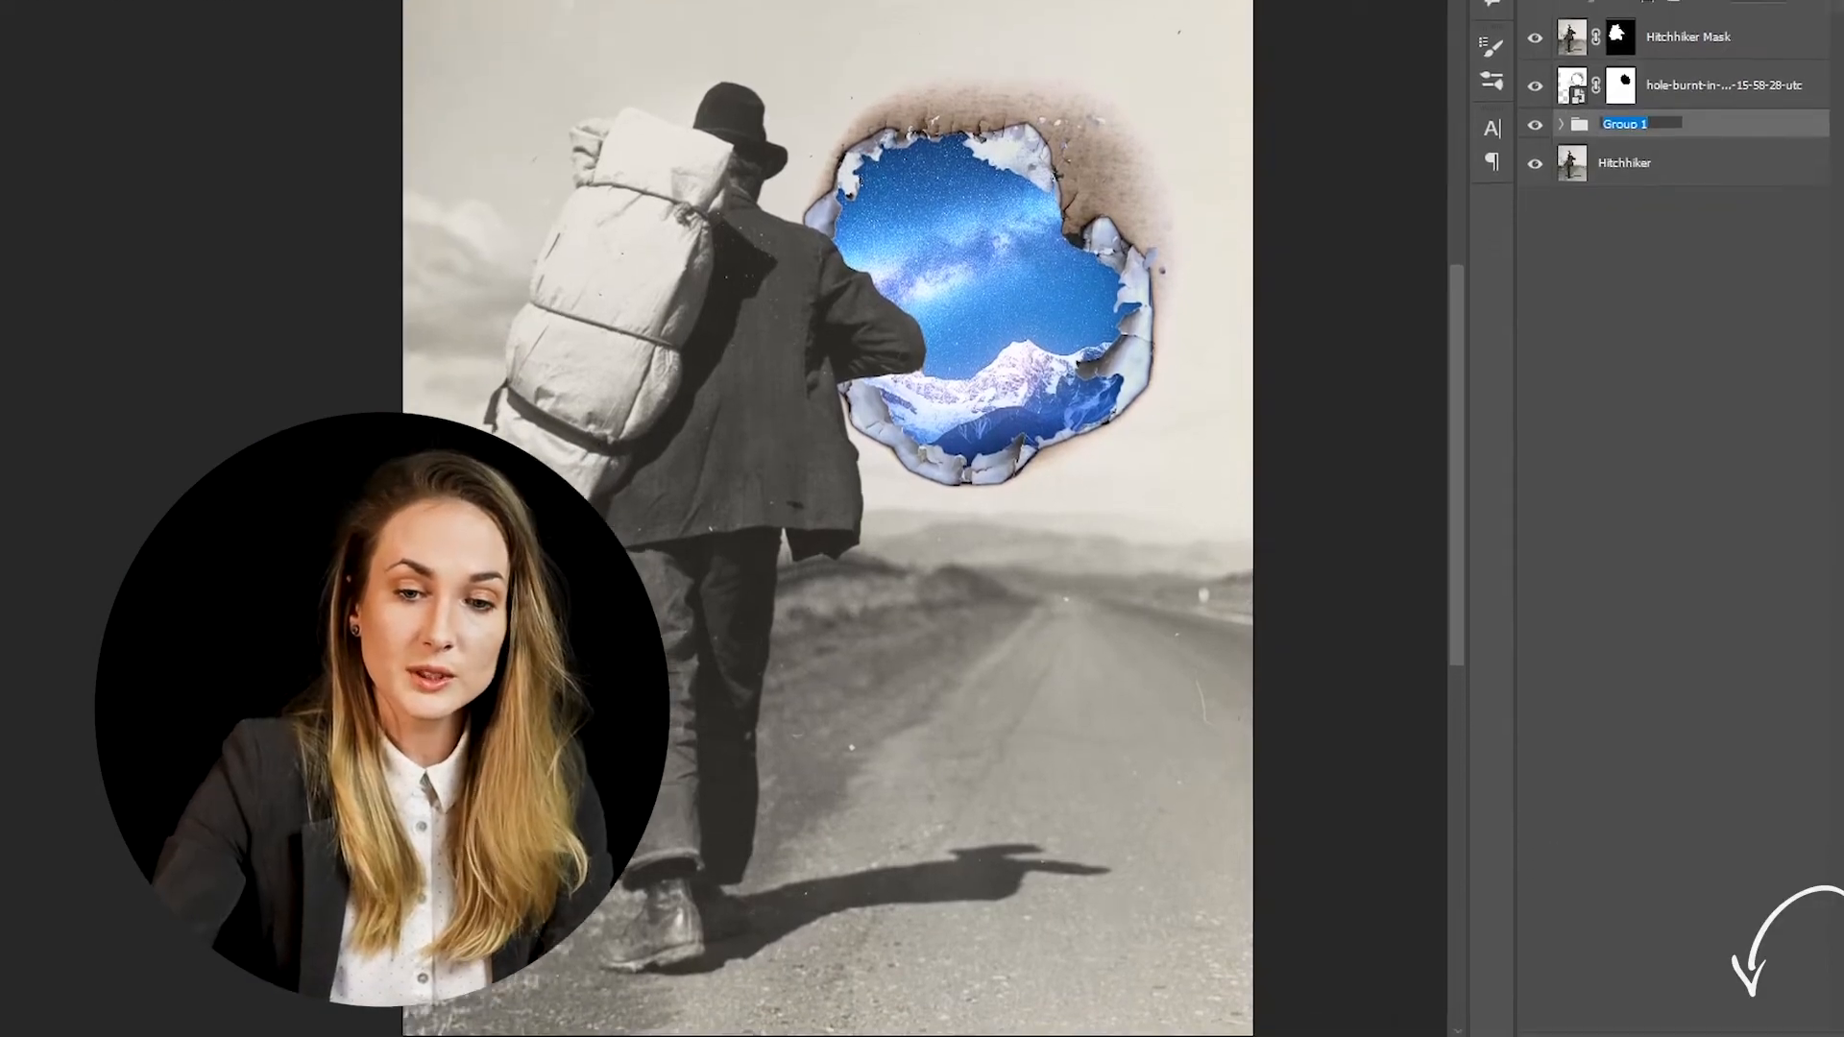
{"action": "type", "text": "Milky Wav"}
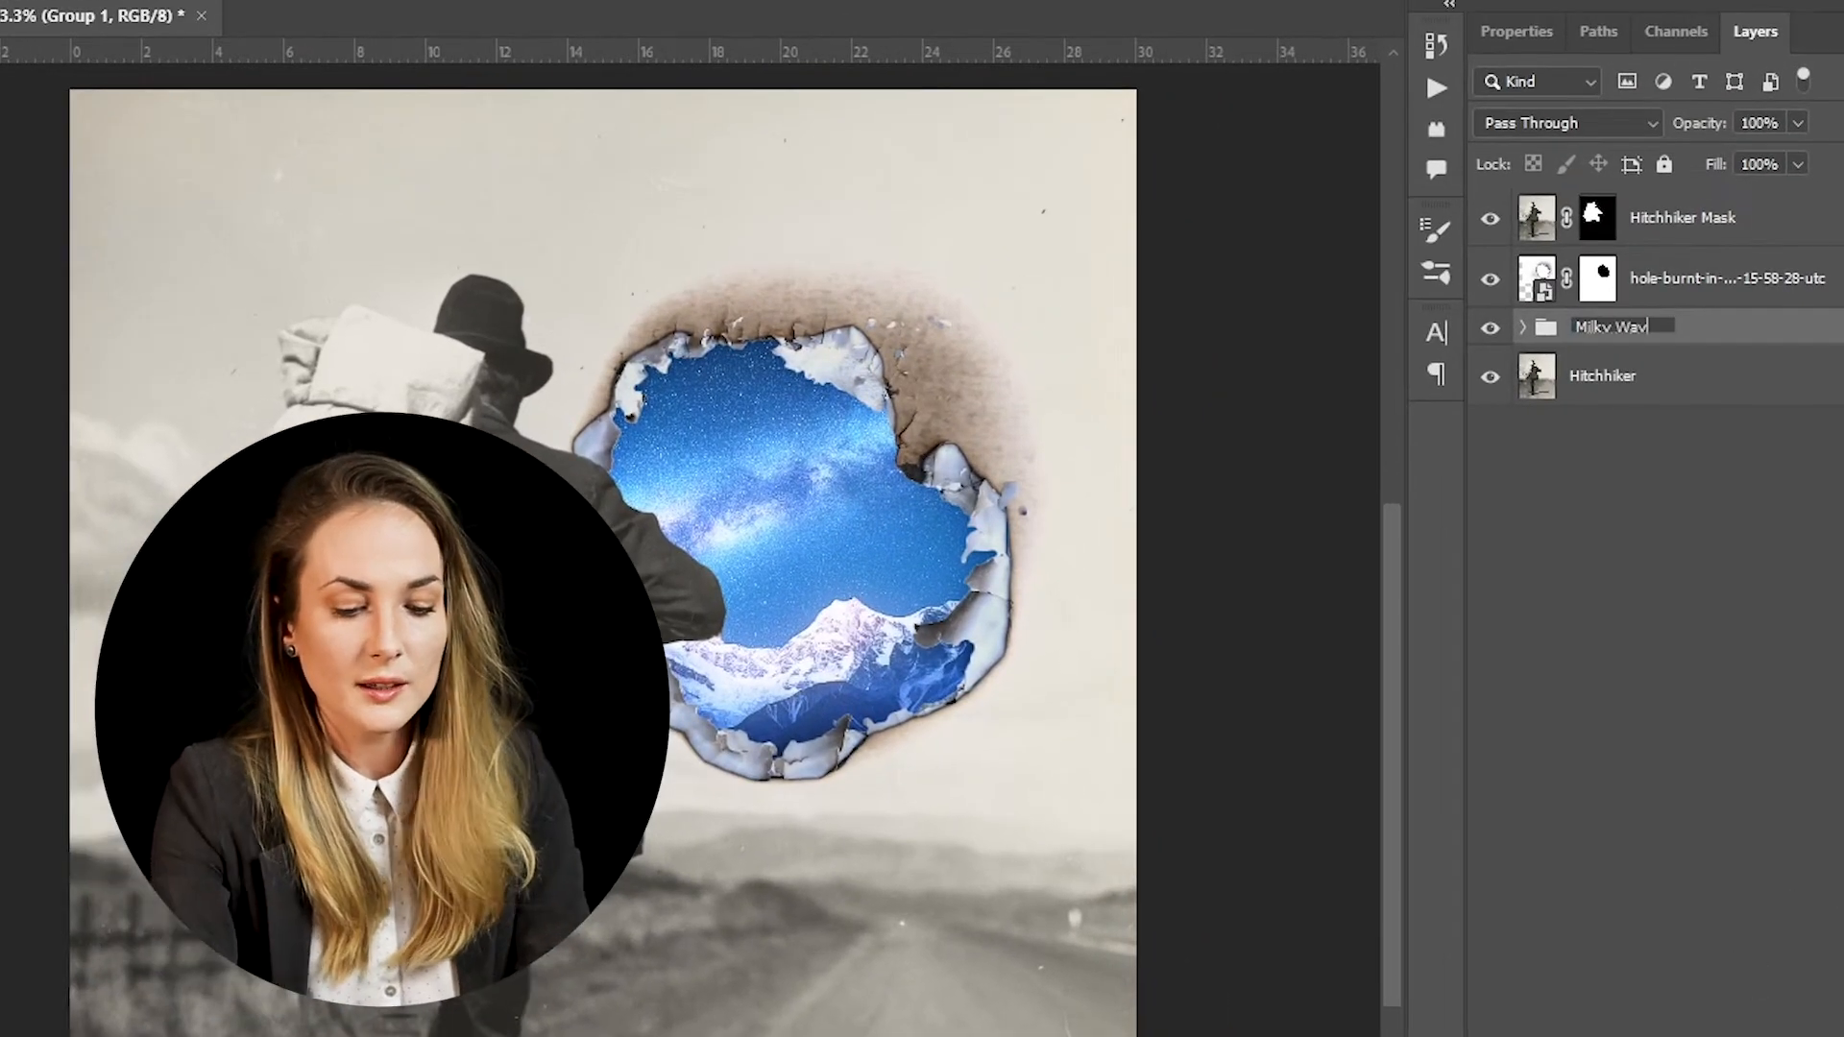
{"action": "key", "text": "Return"}
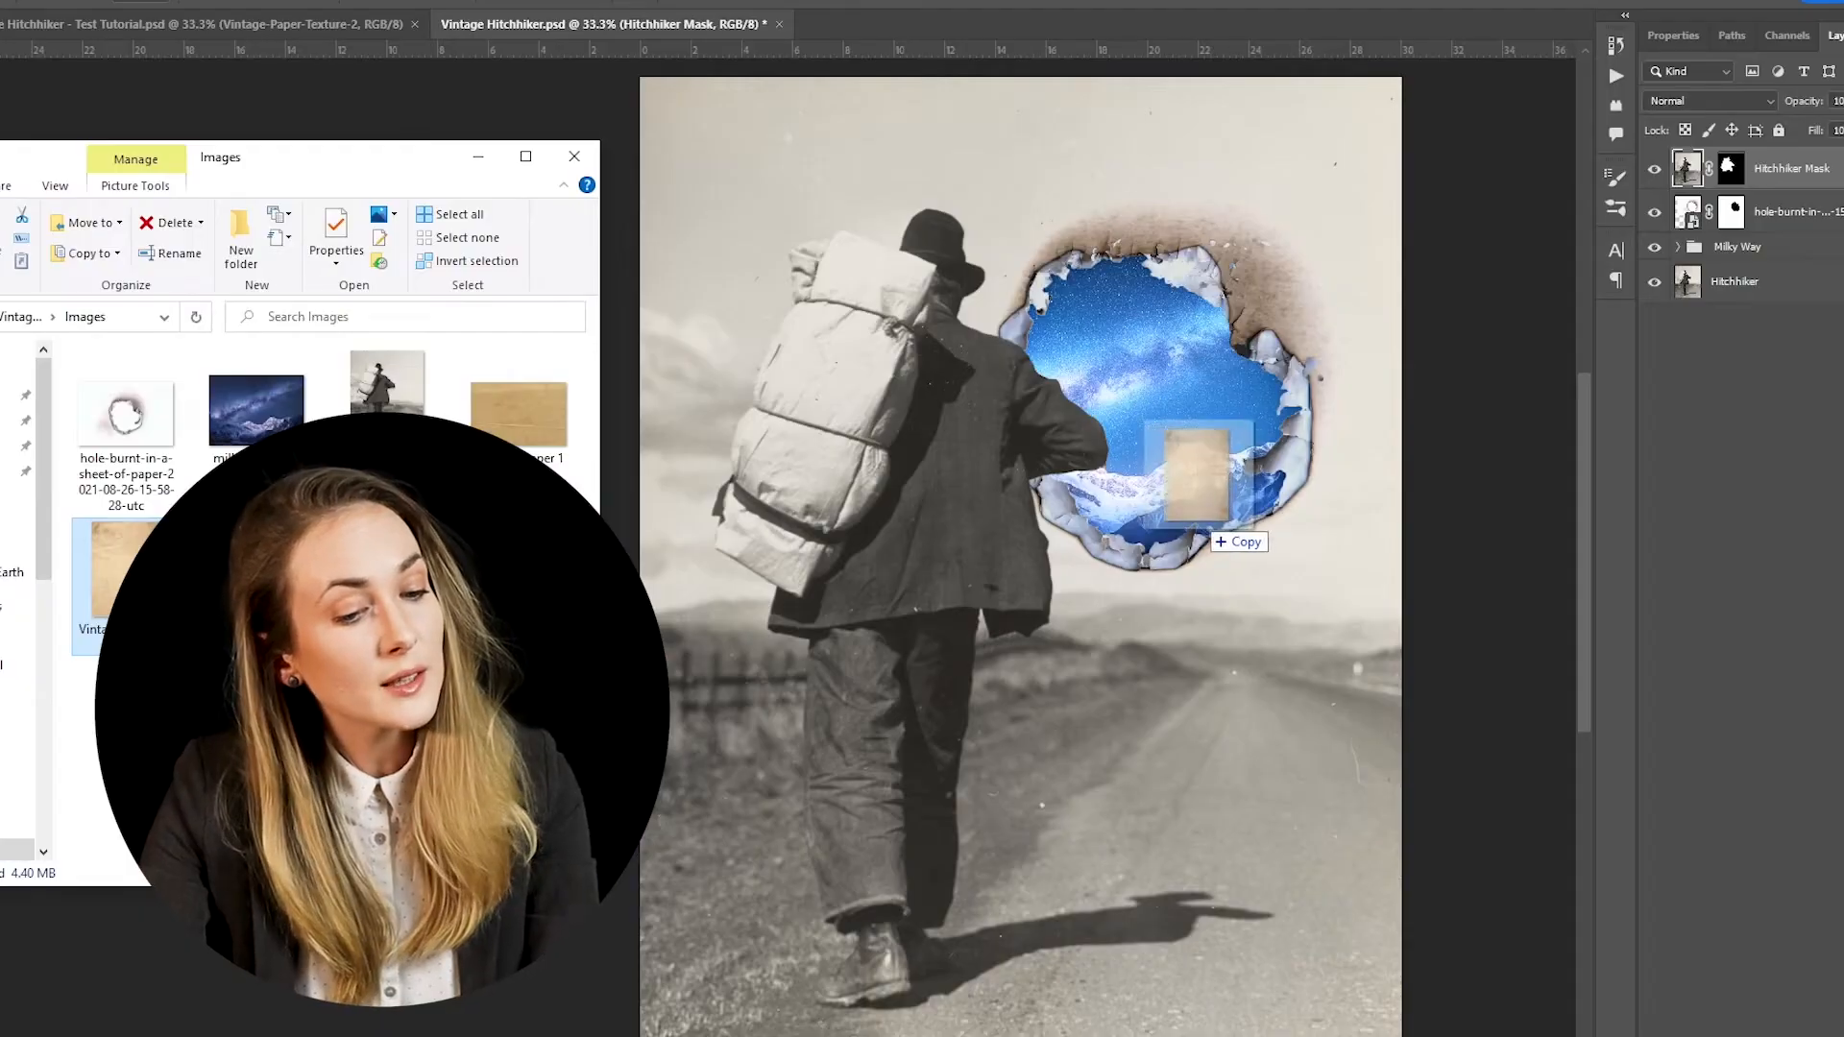
Place the Vintage-Paper-Texture-2 image above the Hitchhiker Mask layer and enlarge it to cover the whole canvas
{"action": "left_click_drag", "start_coordinate": [1209, 532], "coordinate": [1208, 532]}
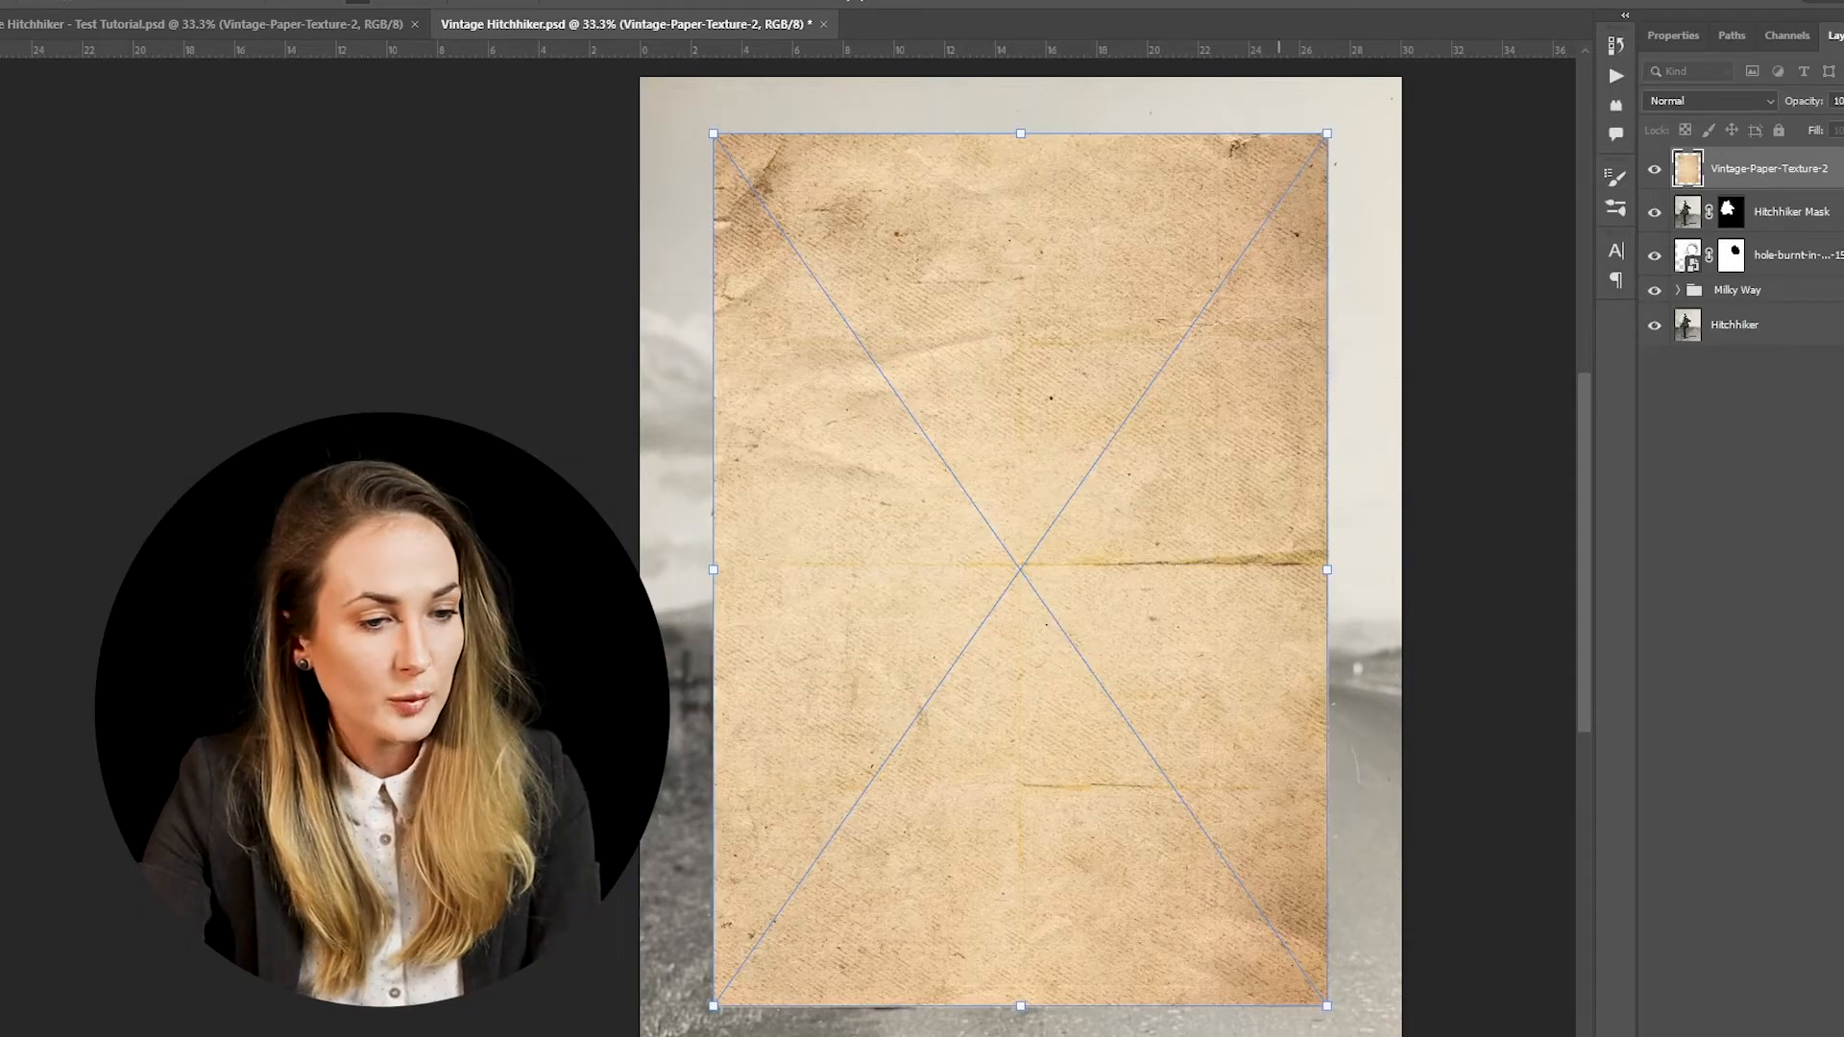
{"action": "scroll", "coordinate": [1283, 569], "scroll_direction": "down", "scroll_amount": 2}
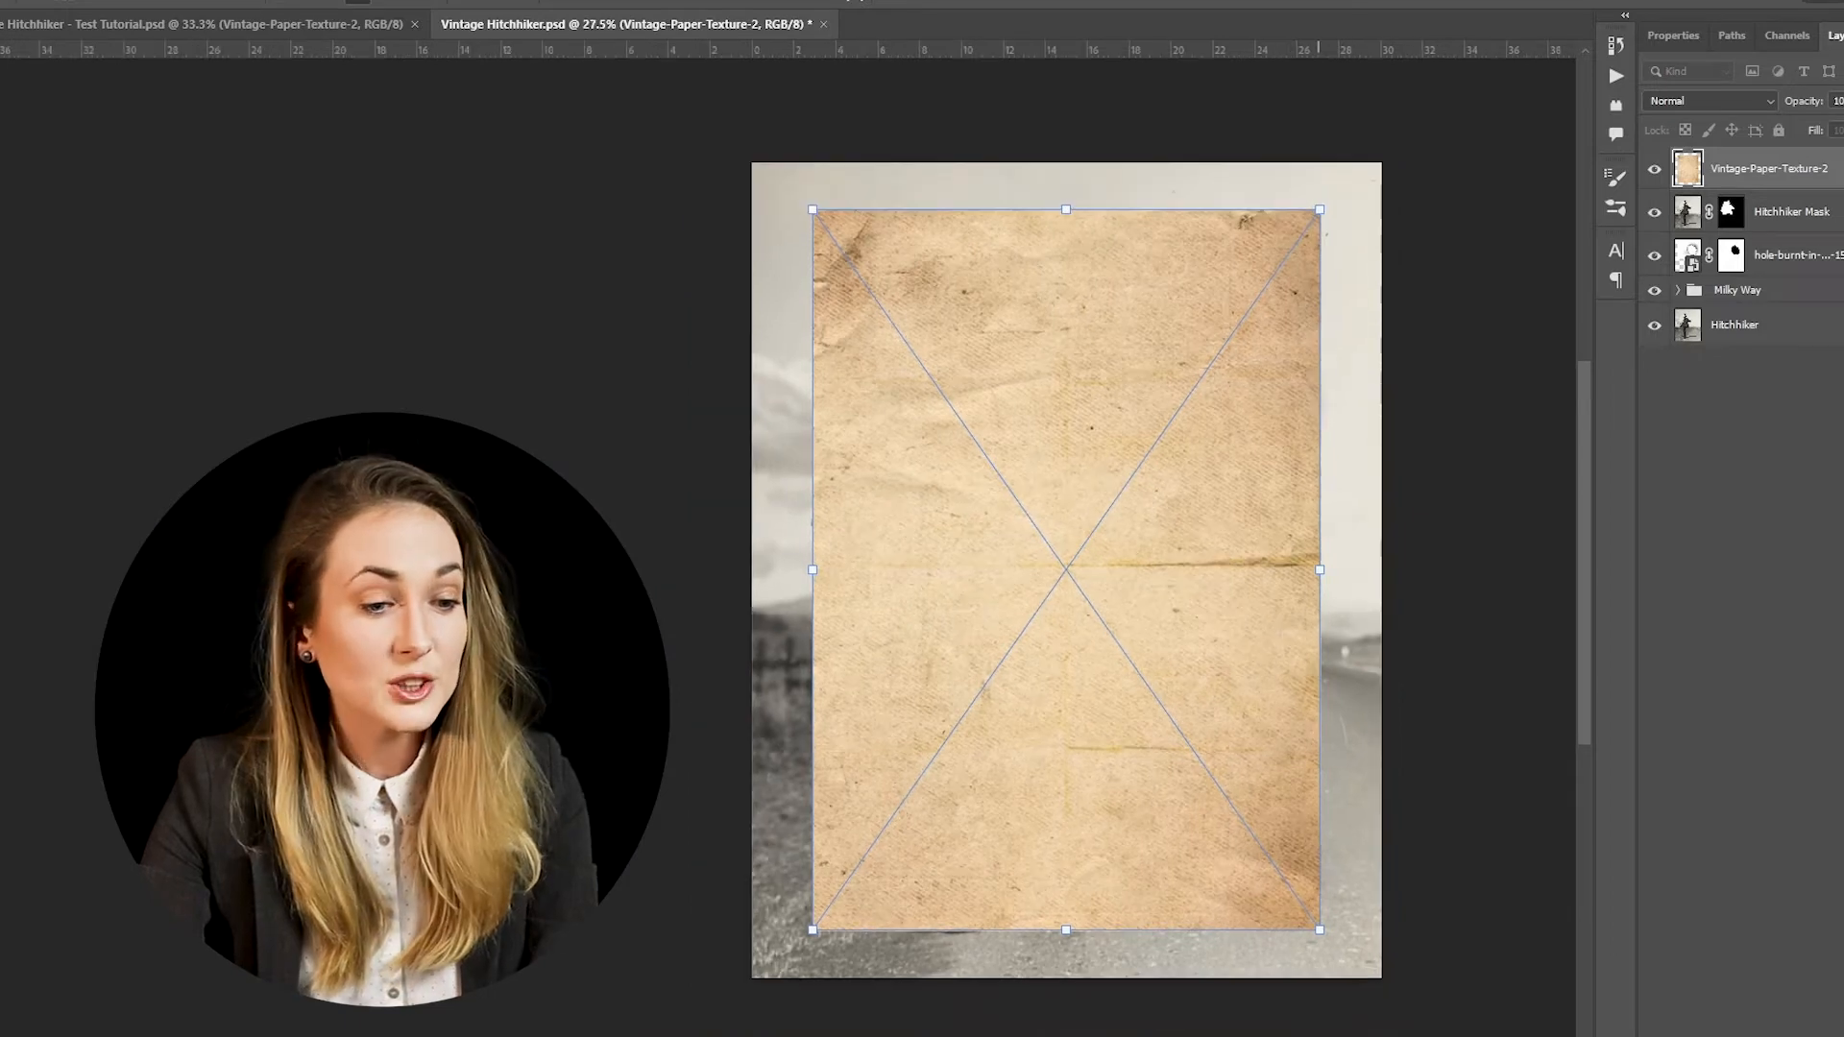
{"action": "left_click_drag", "start_coordinate": [1320, 569], "coordinate": [1396, 570]}
{"action": "key", "text": "Return"}
Preview blending modes on the Vintage-Paper-Texture-2 layer, choose Linear Burn, and set the layer's opacity to 70%
{"action": "left_click", "coordinate": [1705, 100]}
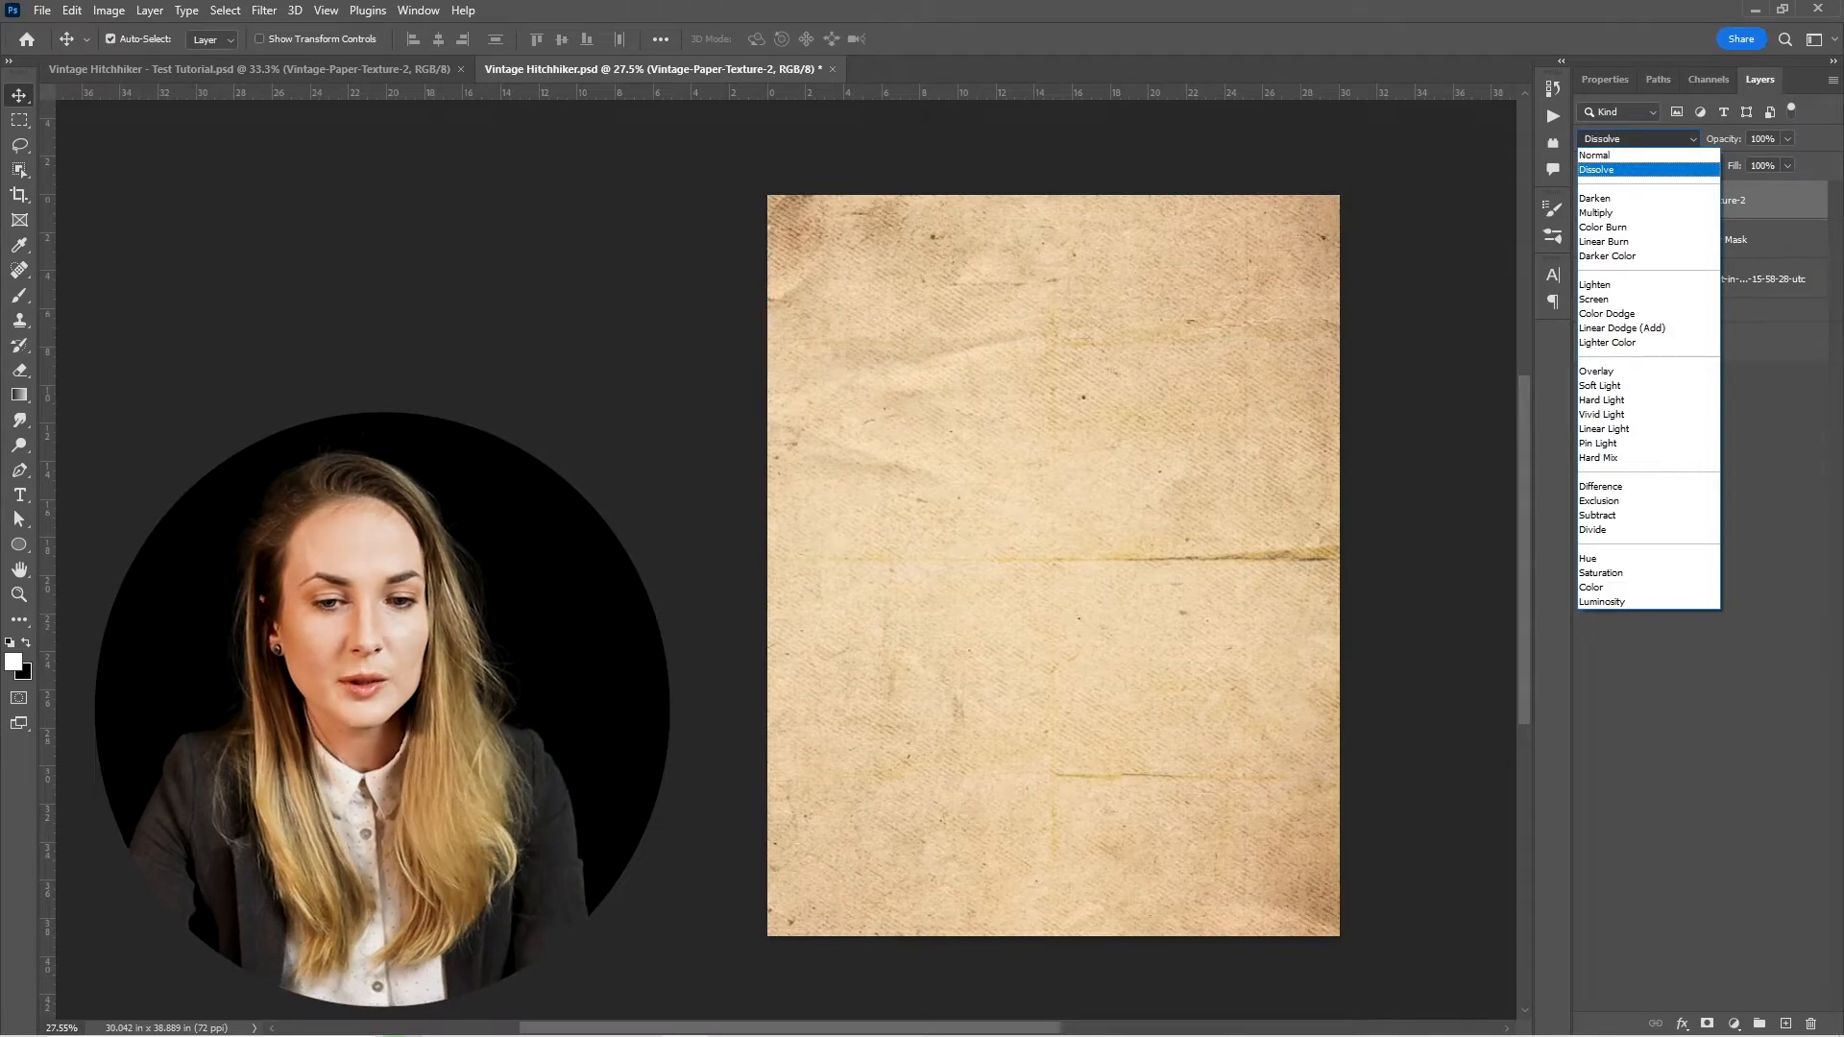
{"action": "key", "text": "Down"}
{"action": "key", "text": "Down"}
{"action": "key", "text": "Down"}
{"action": "key", "text": "Down"}
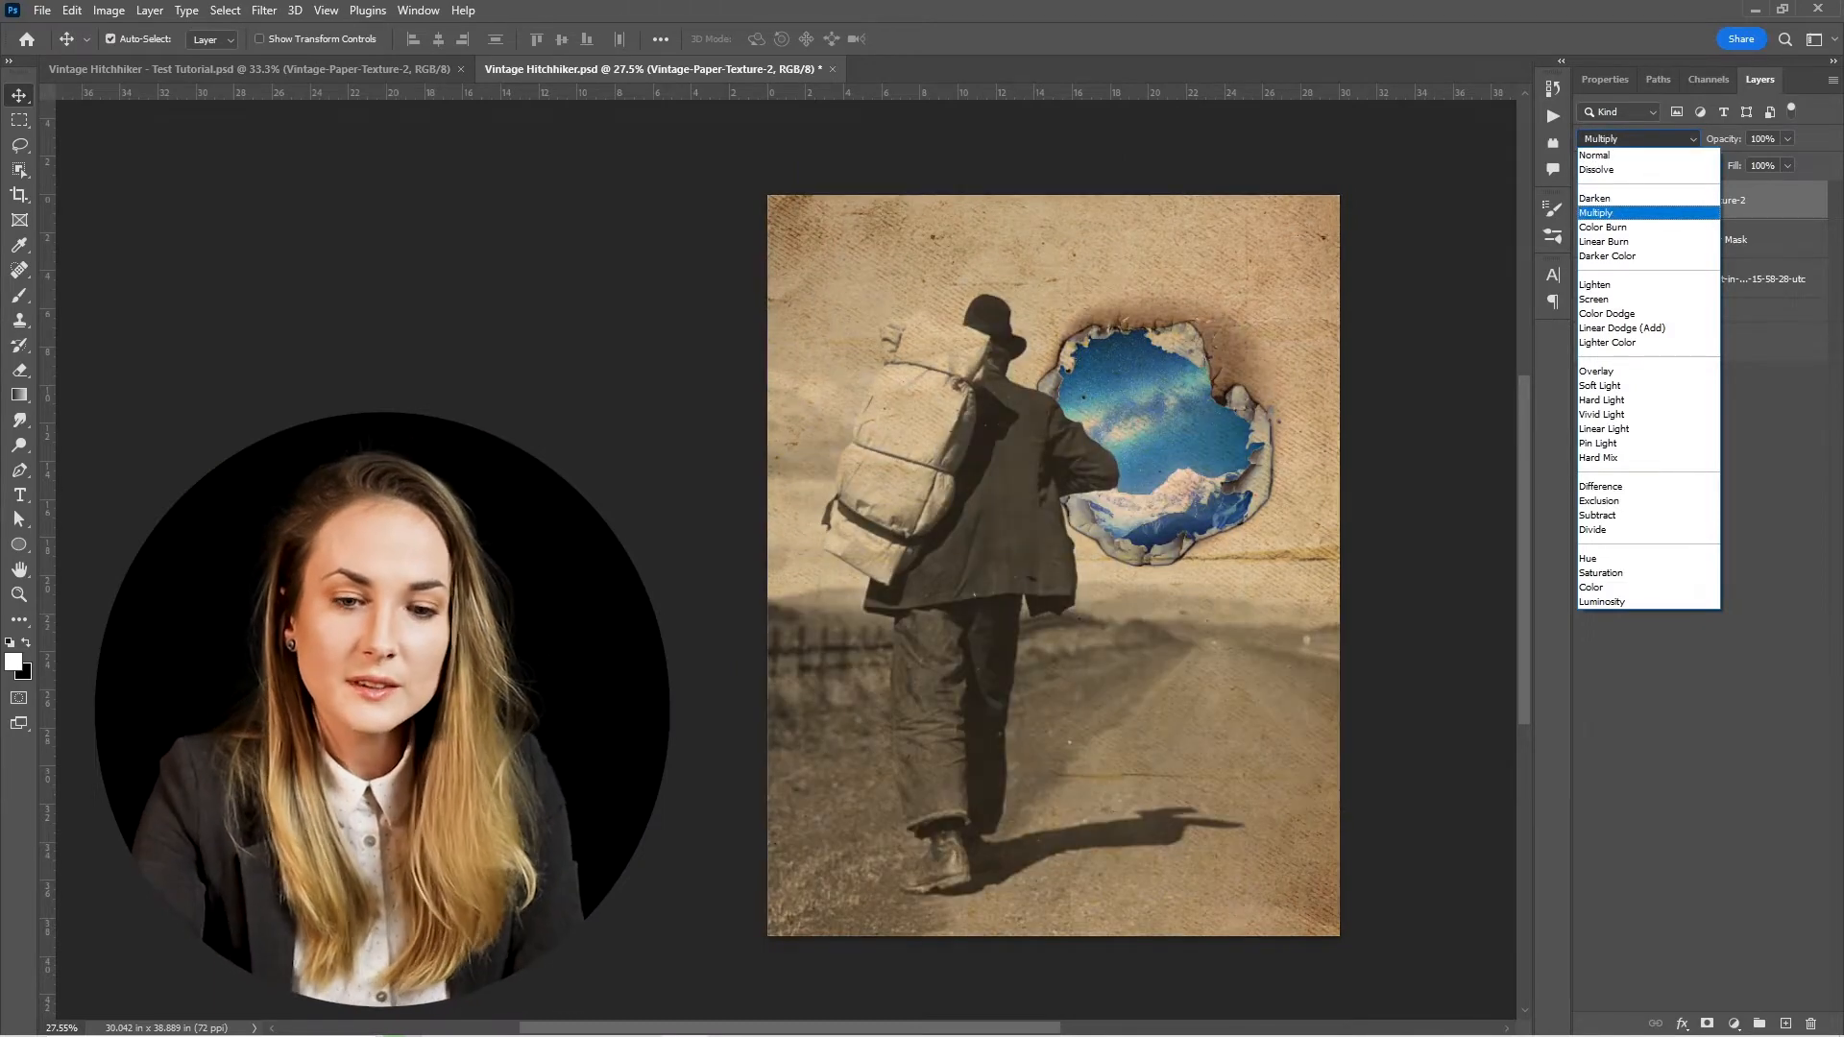
{"action": "key", "text": "Down"}
{"action": "key", "text": "Down"}
{"action": "key", "text": "Down"}
{"action": "key", "text": "Down"}
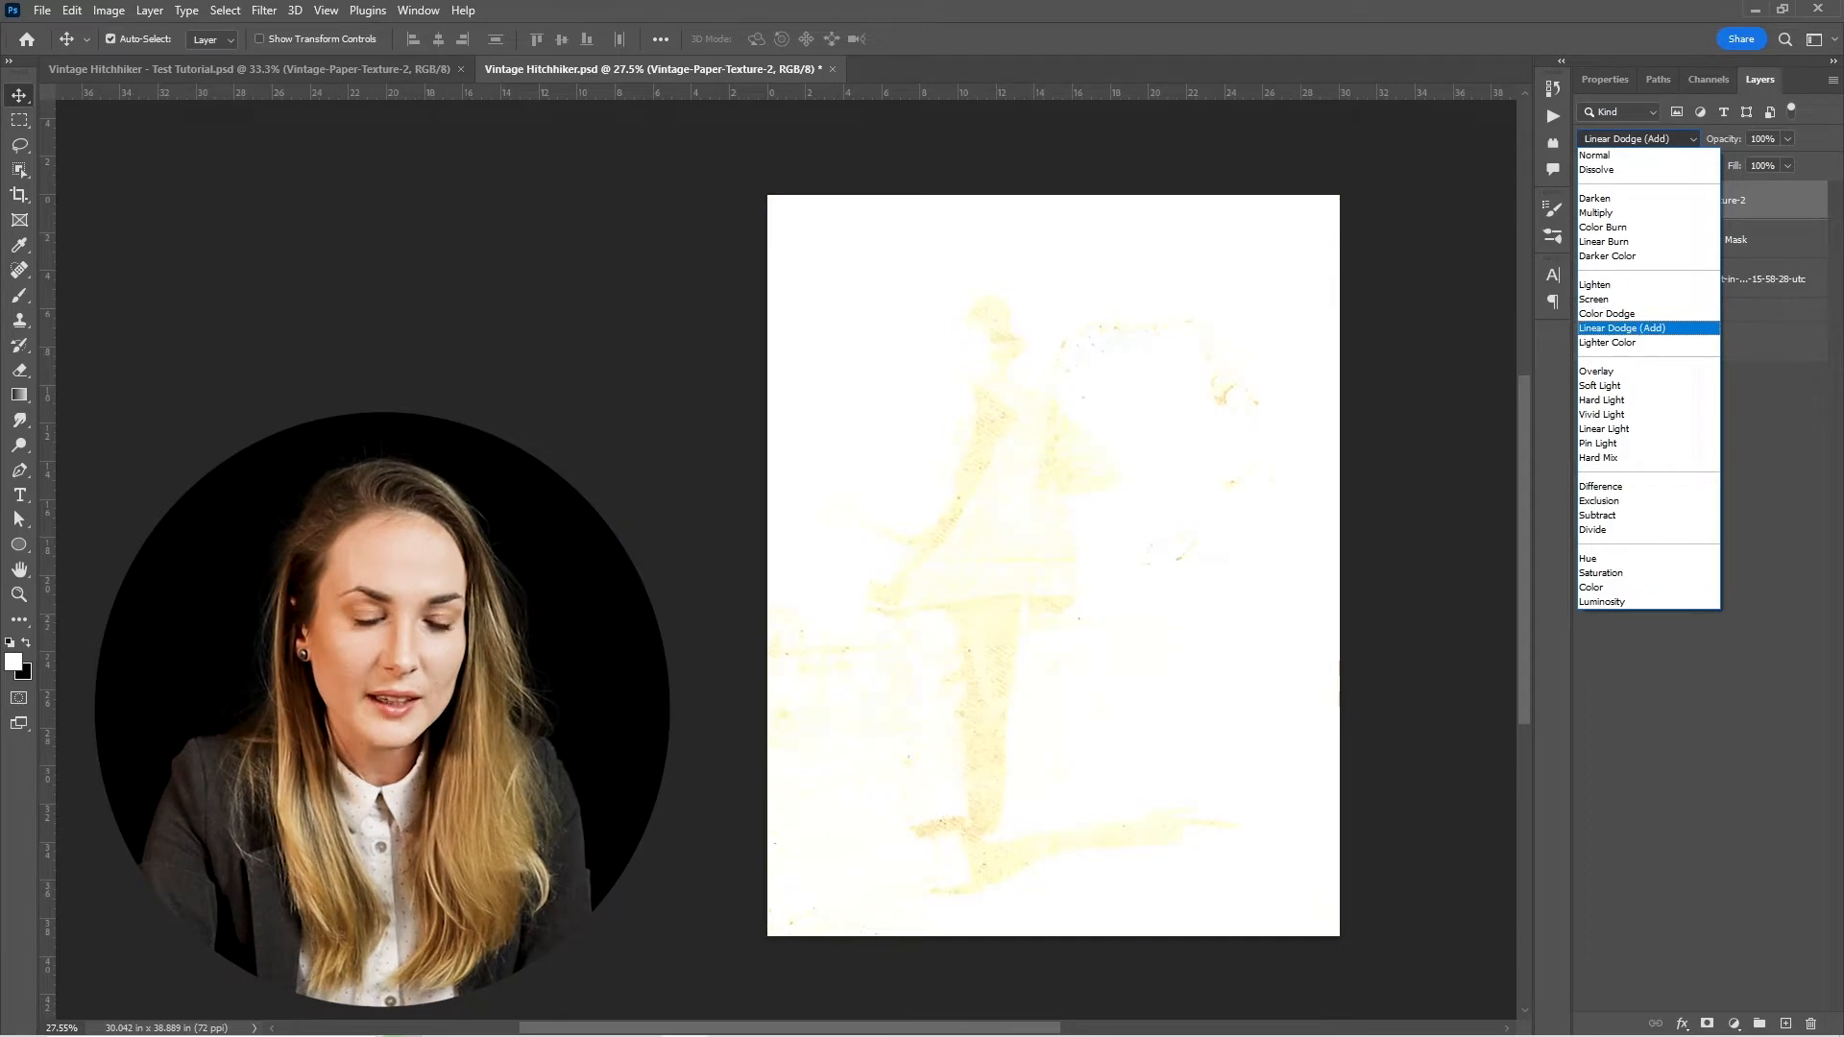
{"action": "key", "text": "Down"}
{"action": "key", "text": "Down"}
{"action": "key", "text": "Down"}
{"action": "key", "text": "Down"}
{"action": "key", "text": "Down"}
{"action": "key", "text": "Down"}
{"action": "key", "text": "Down"}
{"action": "key", "text": "Down"}
{"action": "key", "text": "Down"}
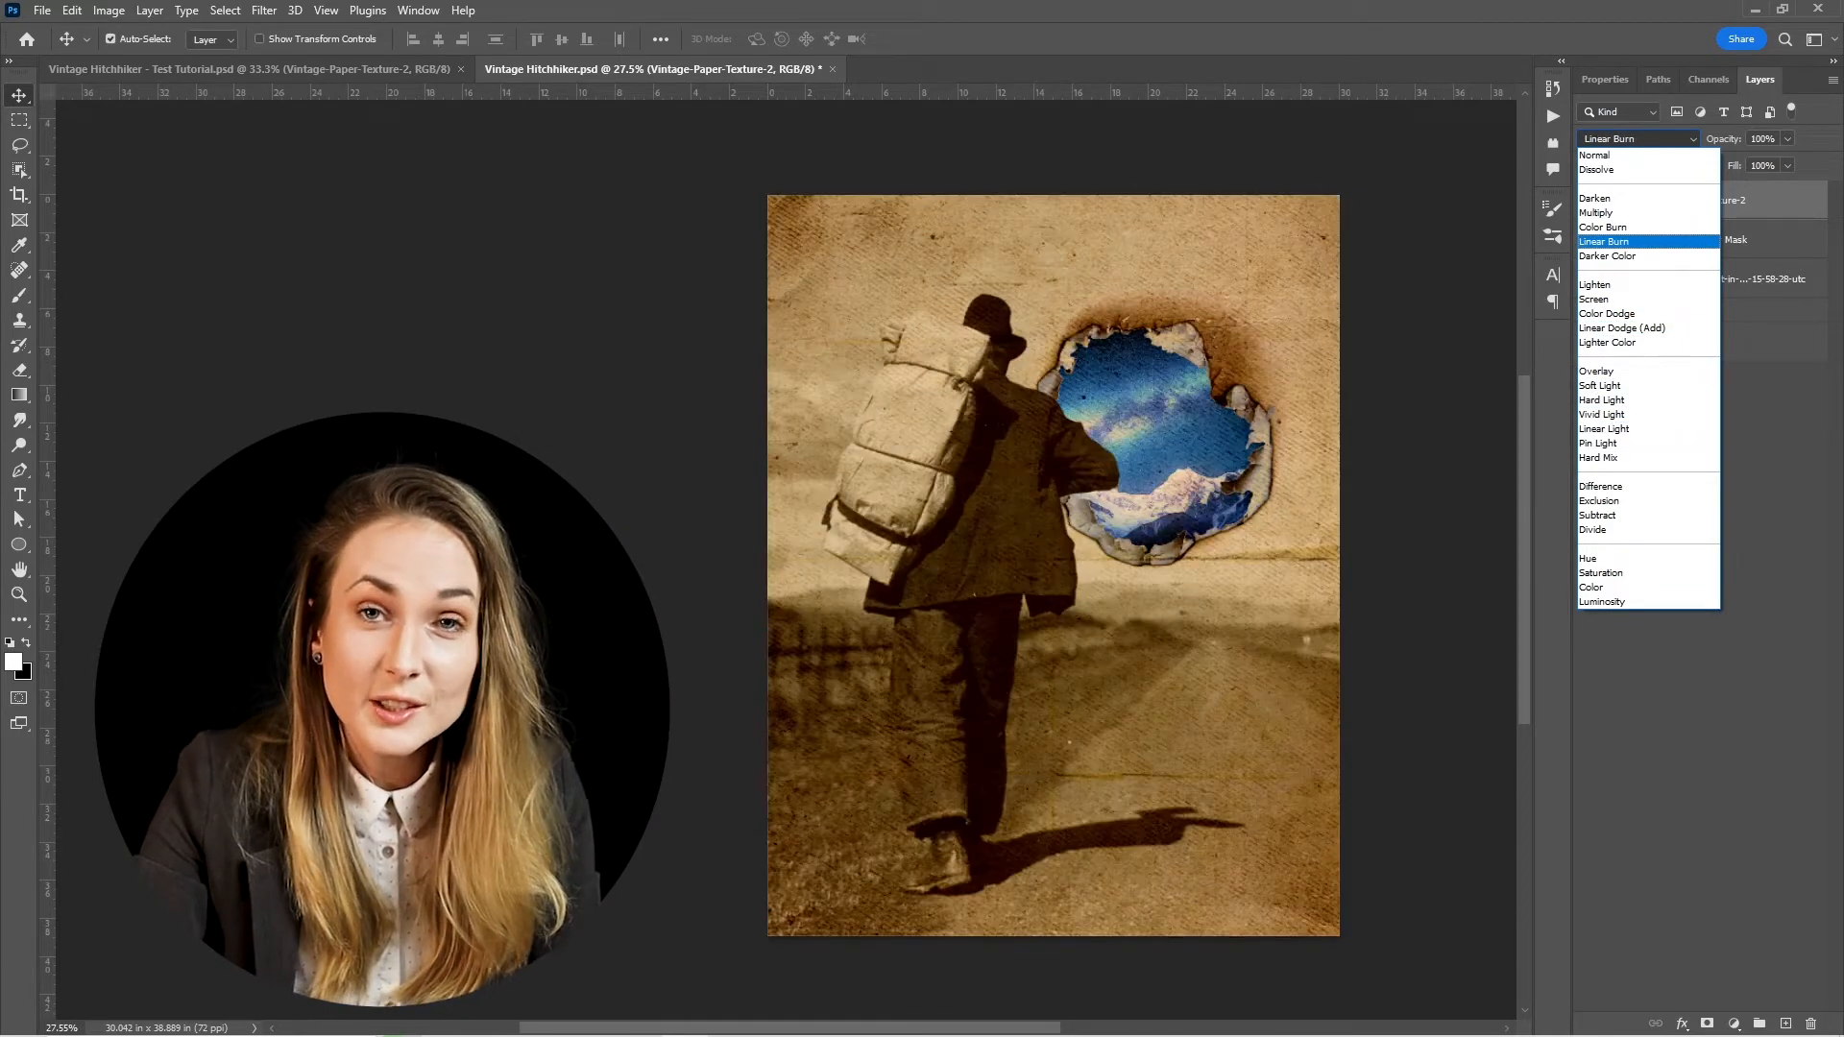
{"action": "key", "text": "Return"}
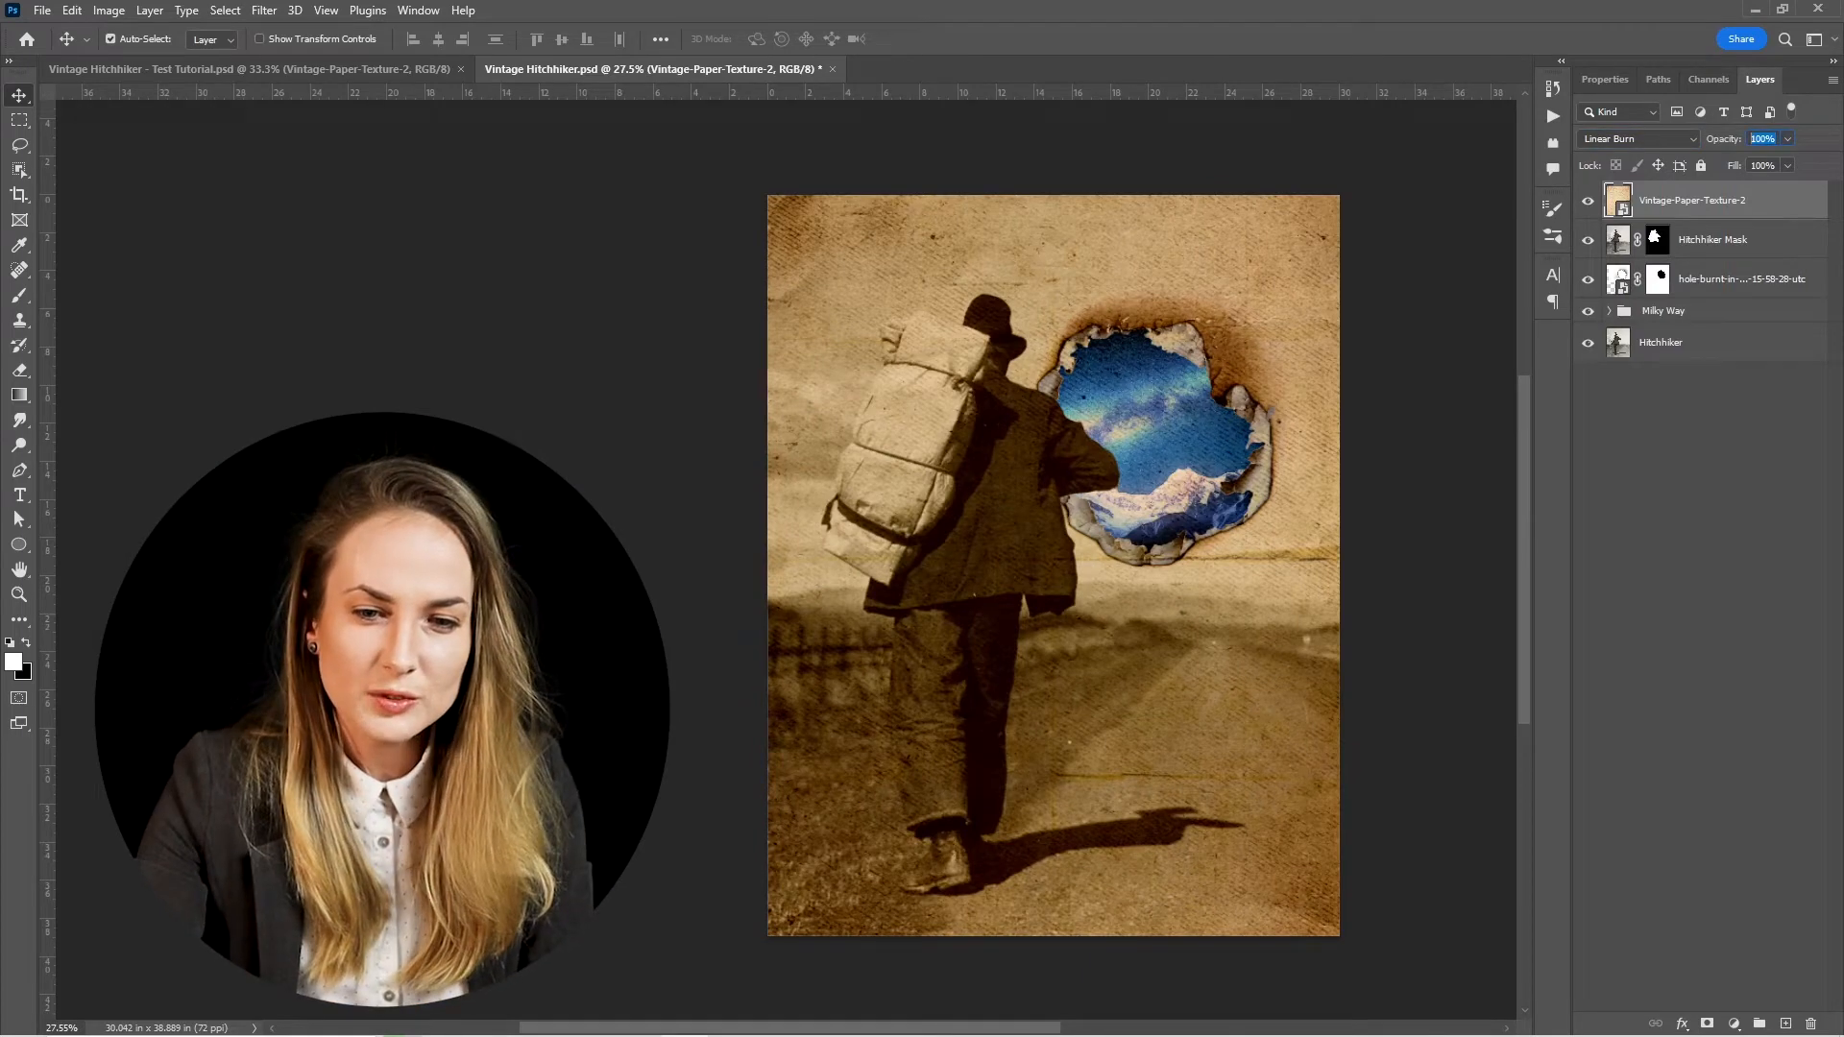
{"action": "type", "text": "70"}
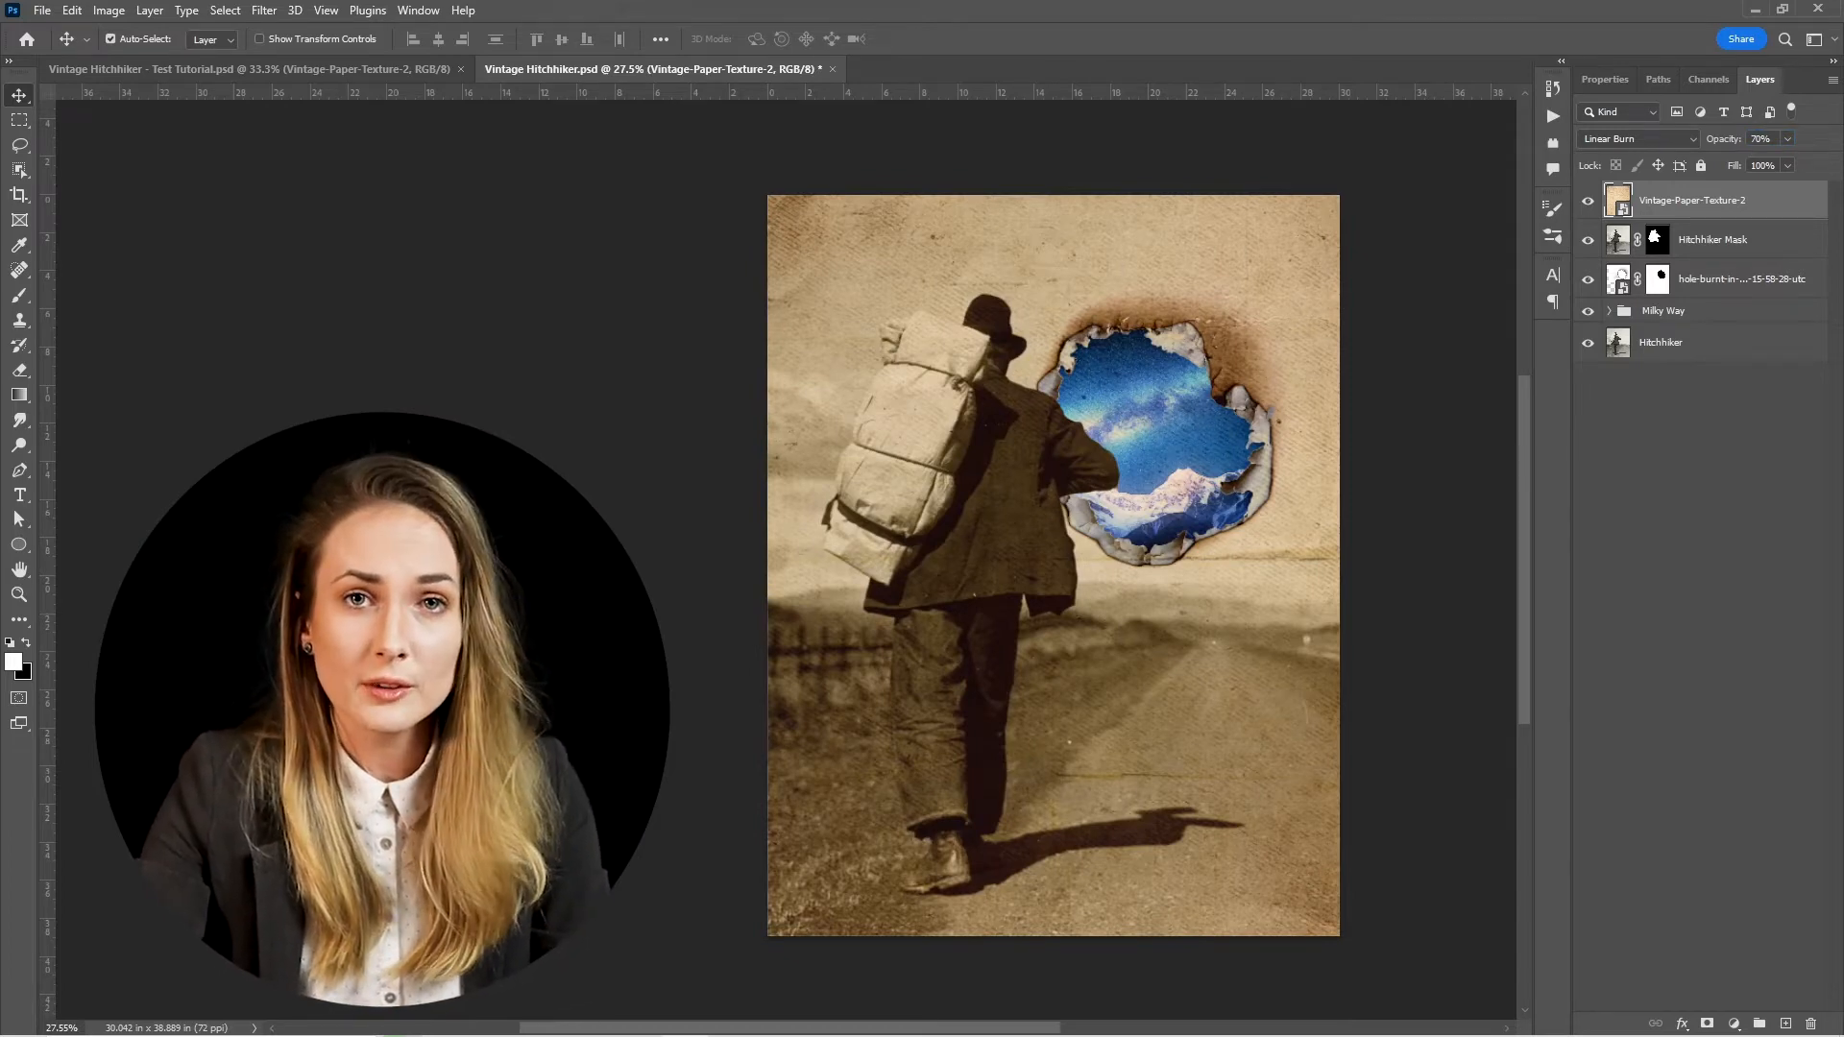
Use the layer masks to select the Milky Way area inside the burnt hole, excluding the hitchhiker
{"action": "scroll", "coordinate": [1169, 433], "scroll_direction": "up", "scroll_amount": 6}
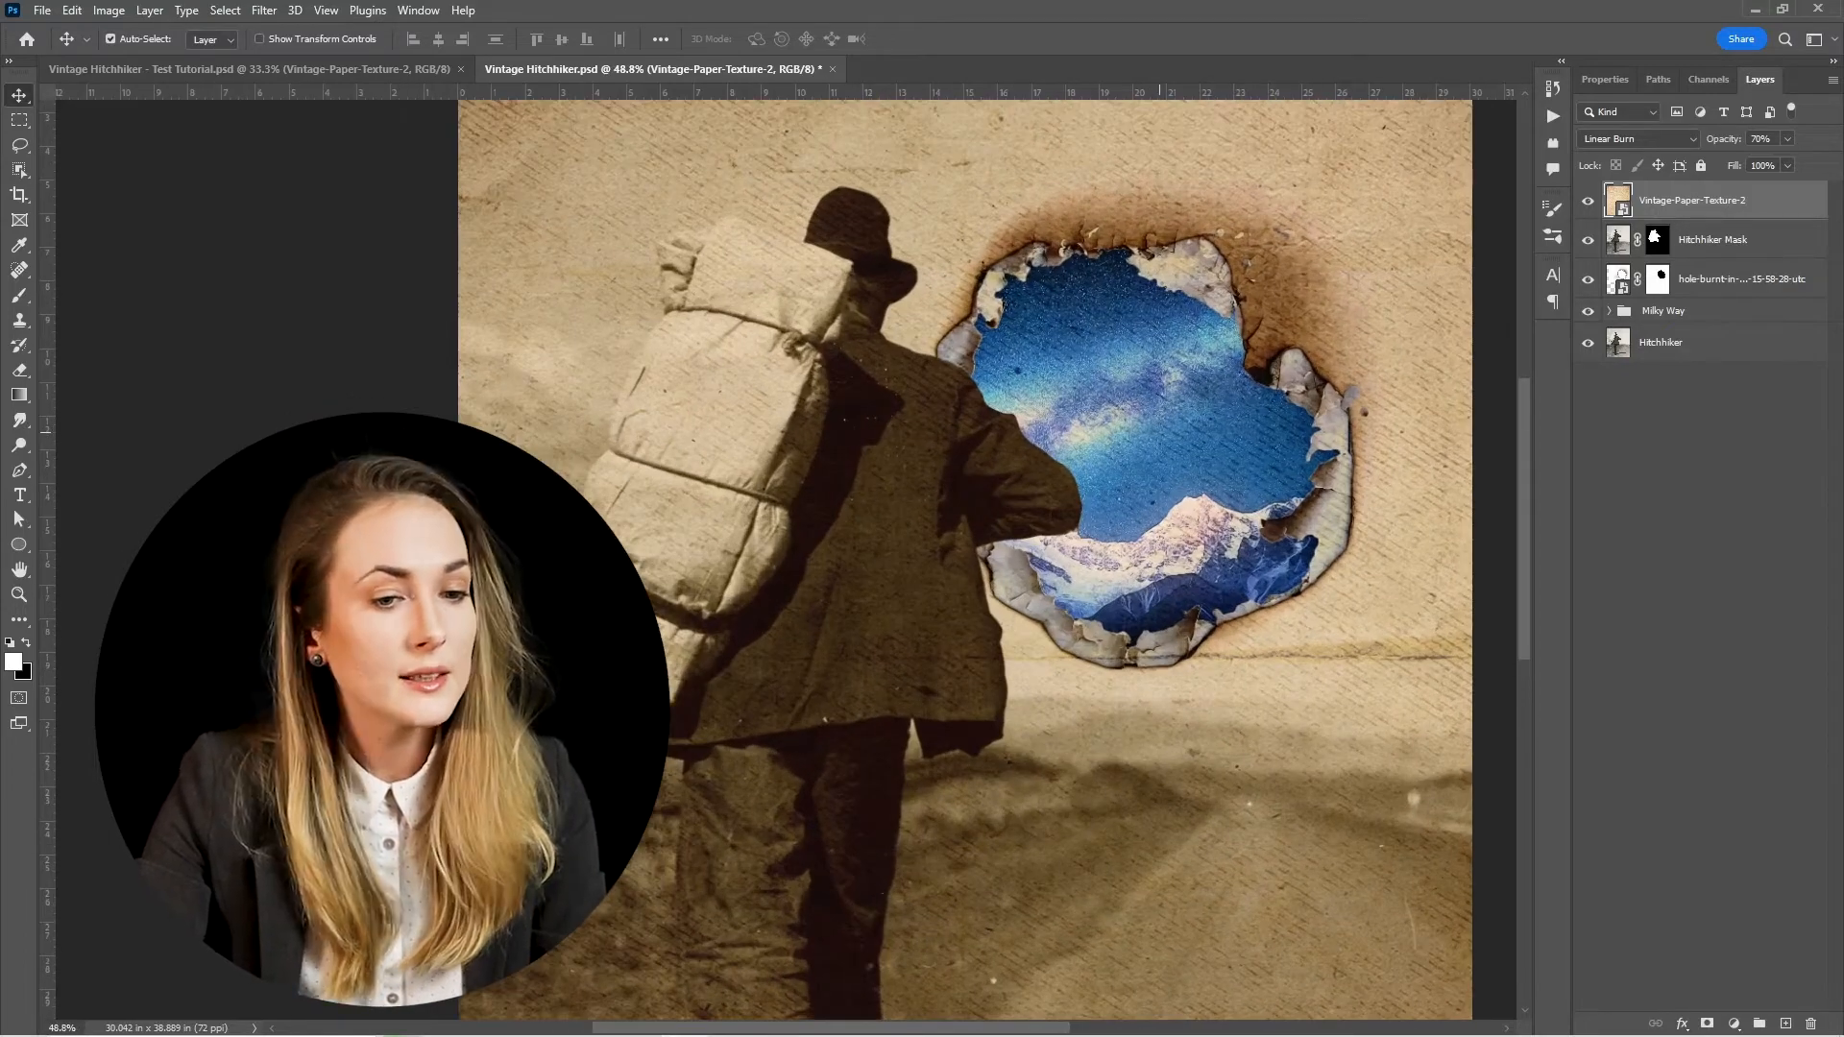
{"action": "scroll", "coordinate": [1166, 423], "scroll_direction": "up", "scroll_amount": 4}
{"action": "left_click_drag", "start_coordinate": [1170, 407], "coordinate": [1196, 452]}
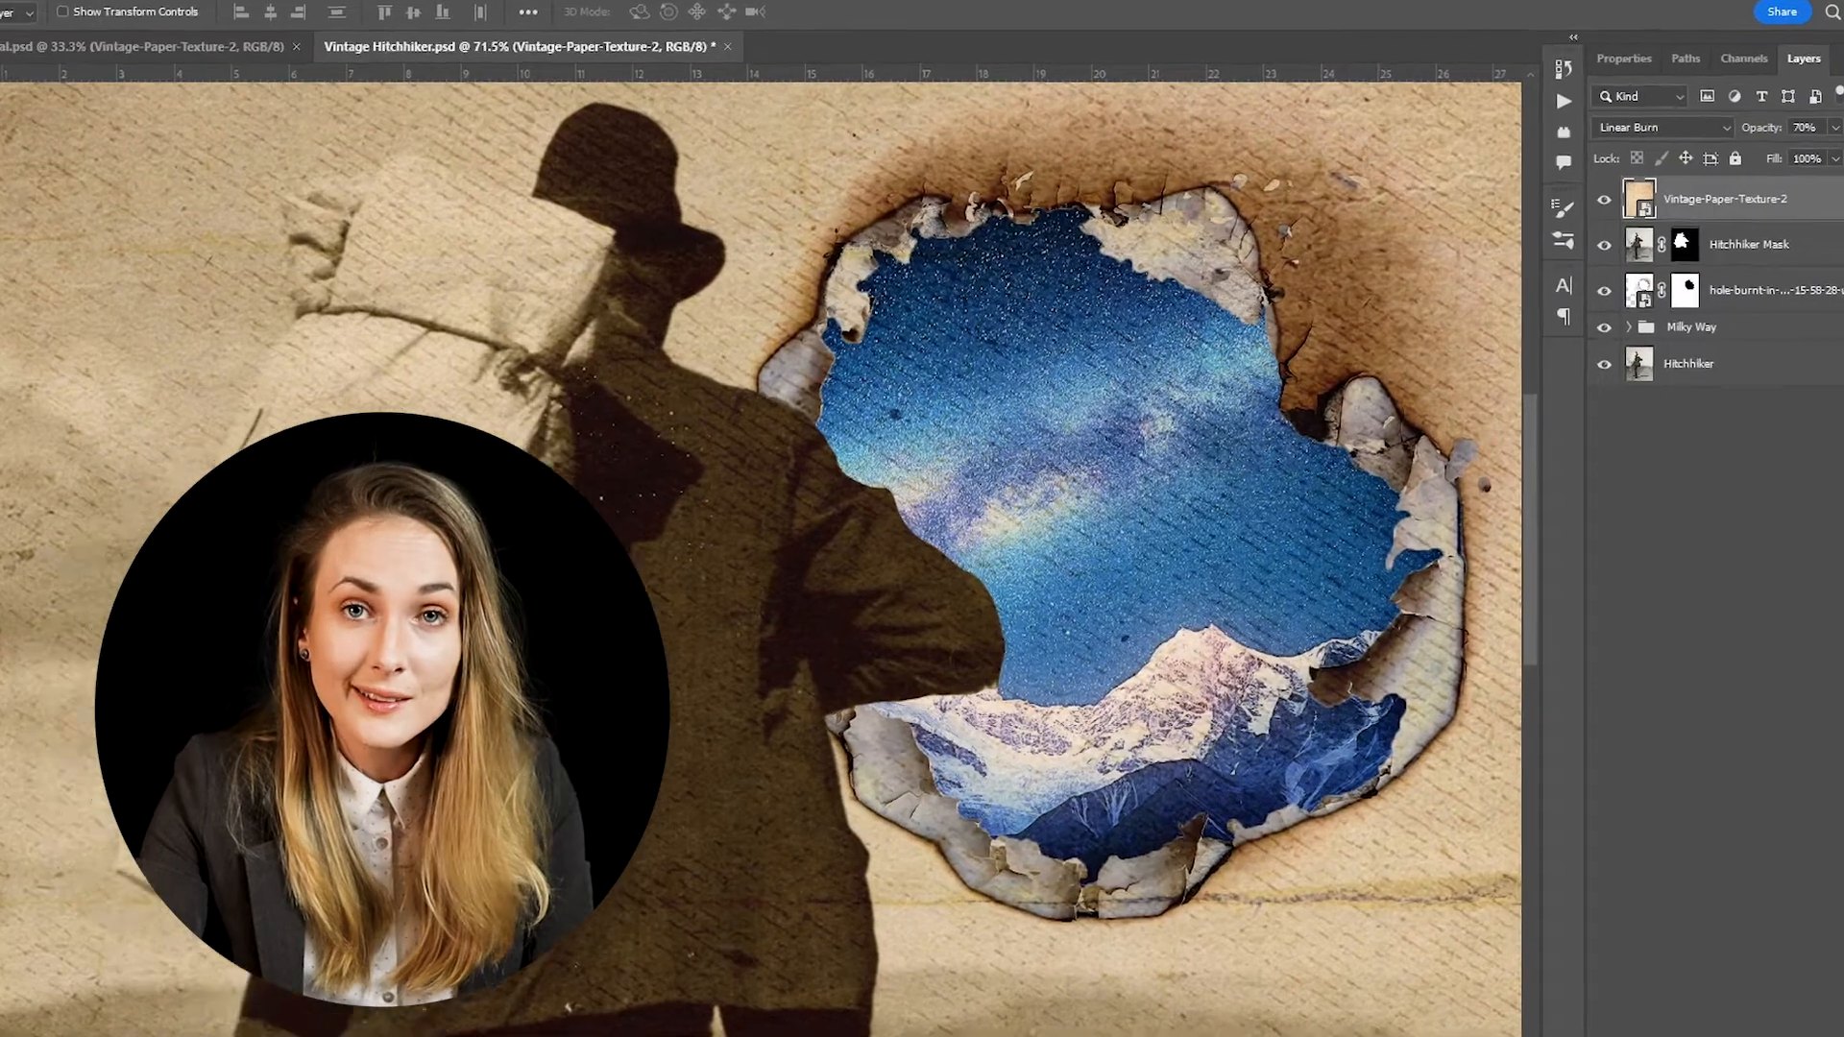
{"action": "left_click", "coordinate": [1657, 240], "text": "ctrl"}
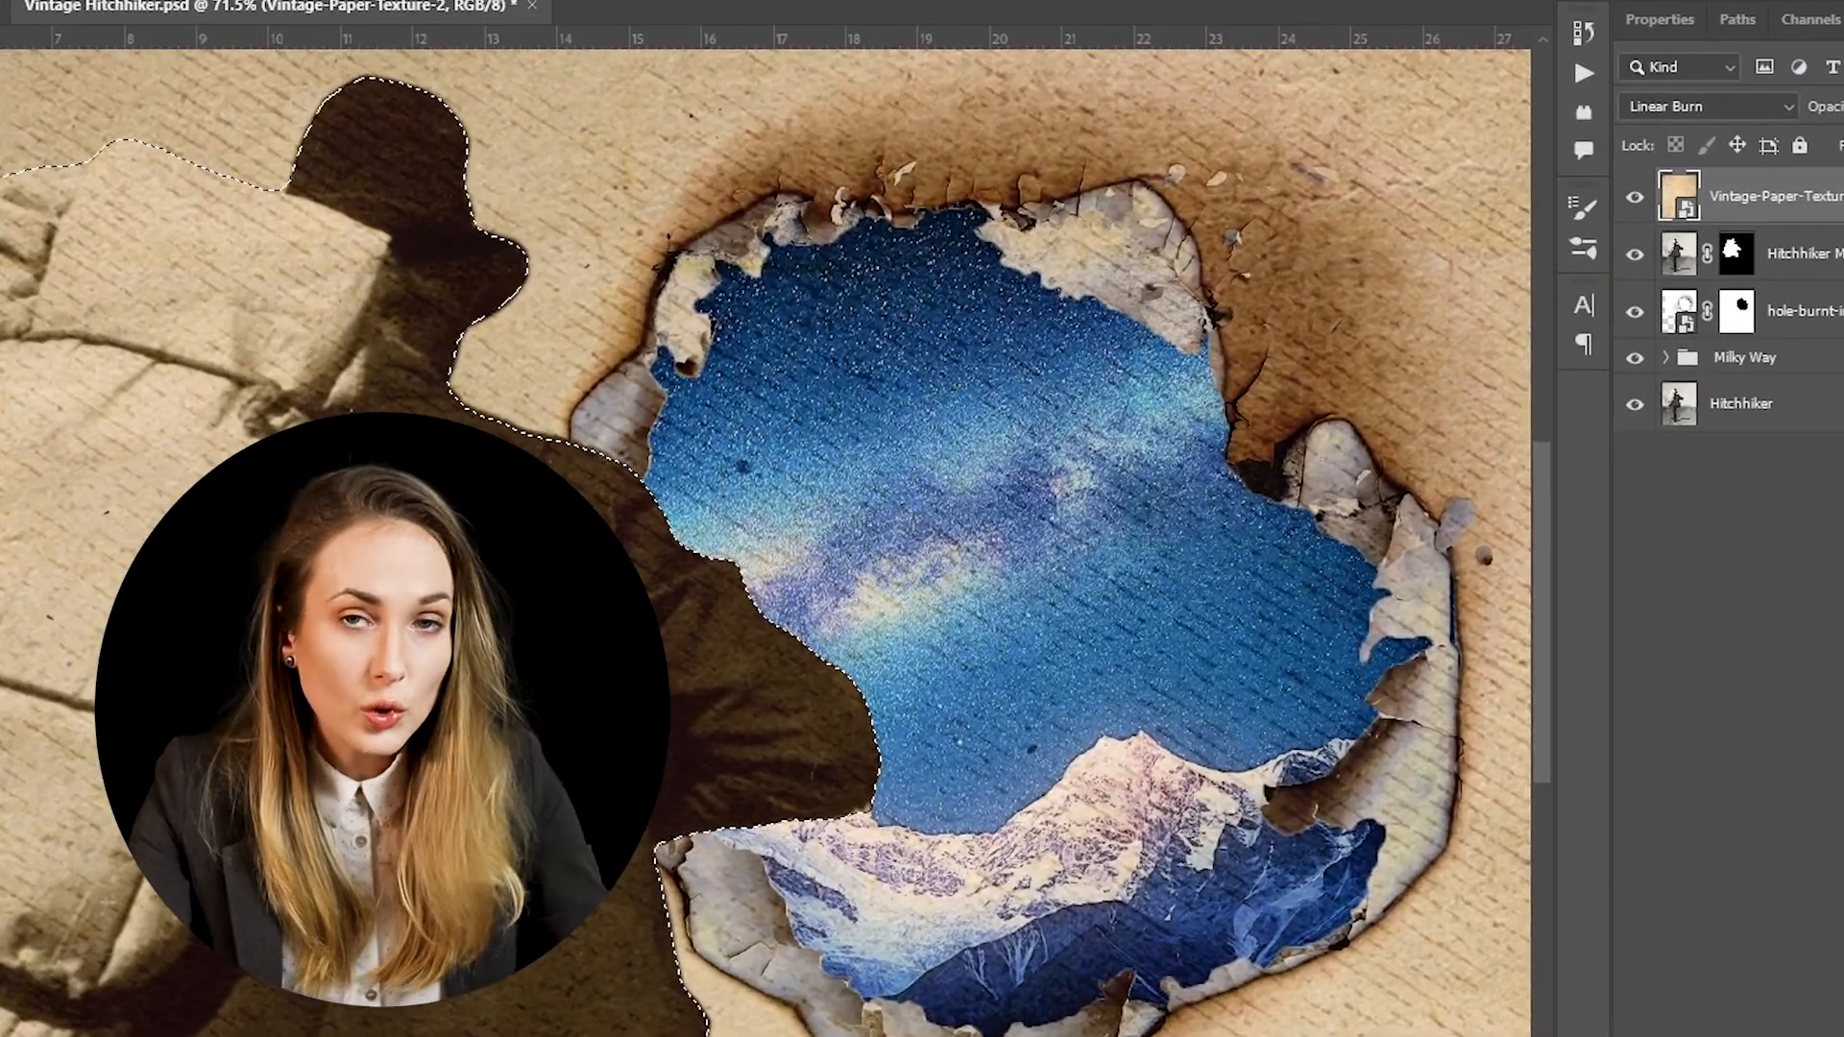
{"action": "left_click", "coordinate": [1737, 313], "text": "ctrl+shift"}
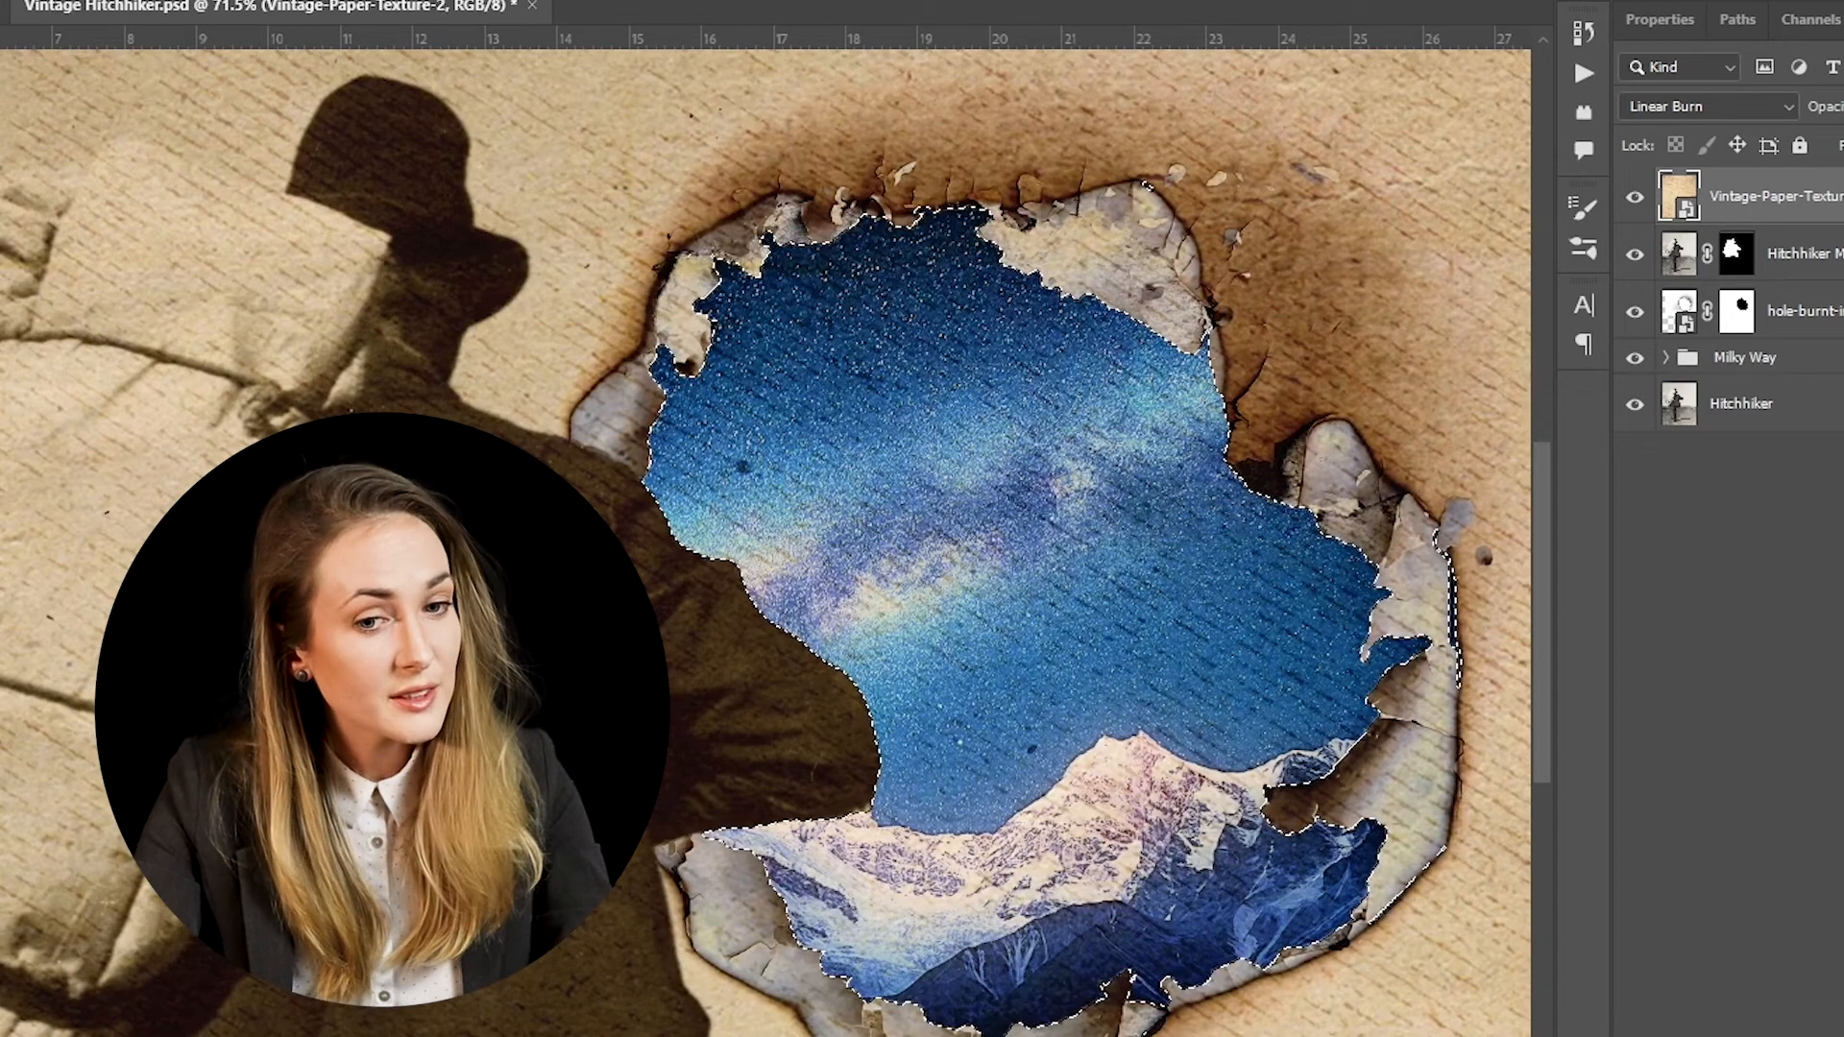
{"action": "scroll", "coordinate": [1390, 594], "scroll_direction": "up", "scroll_amount": 2}
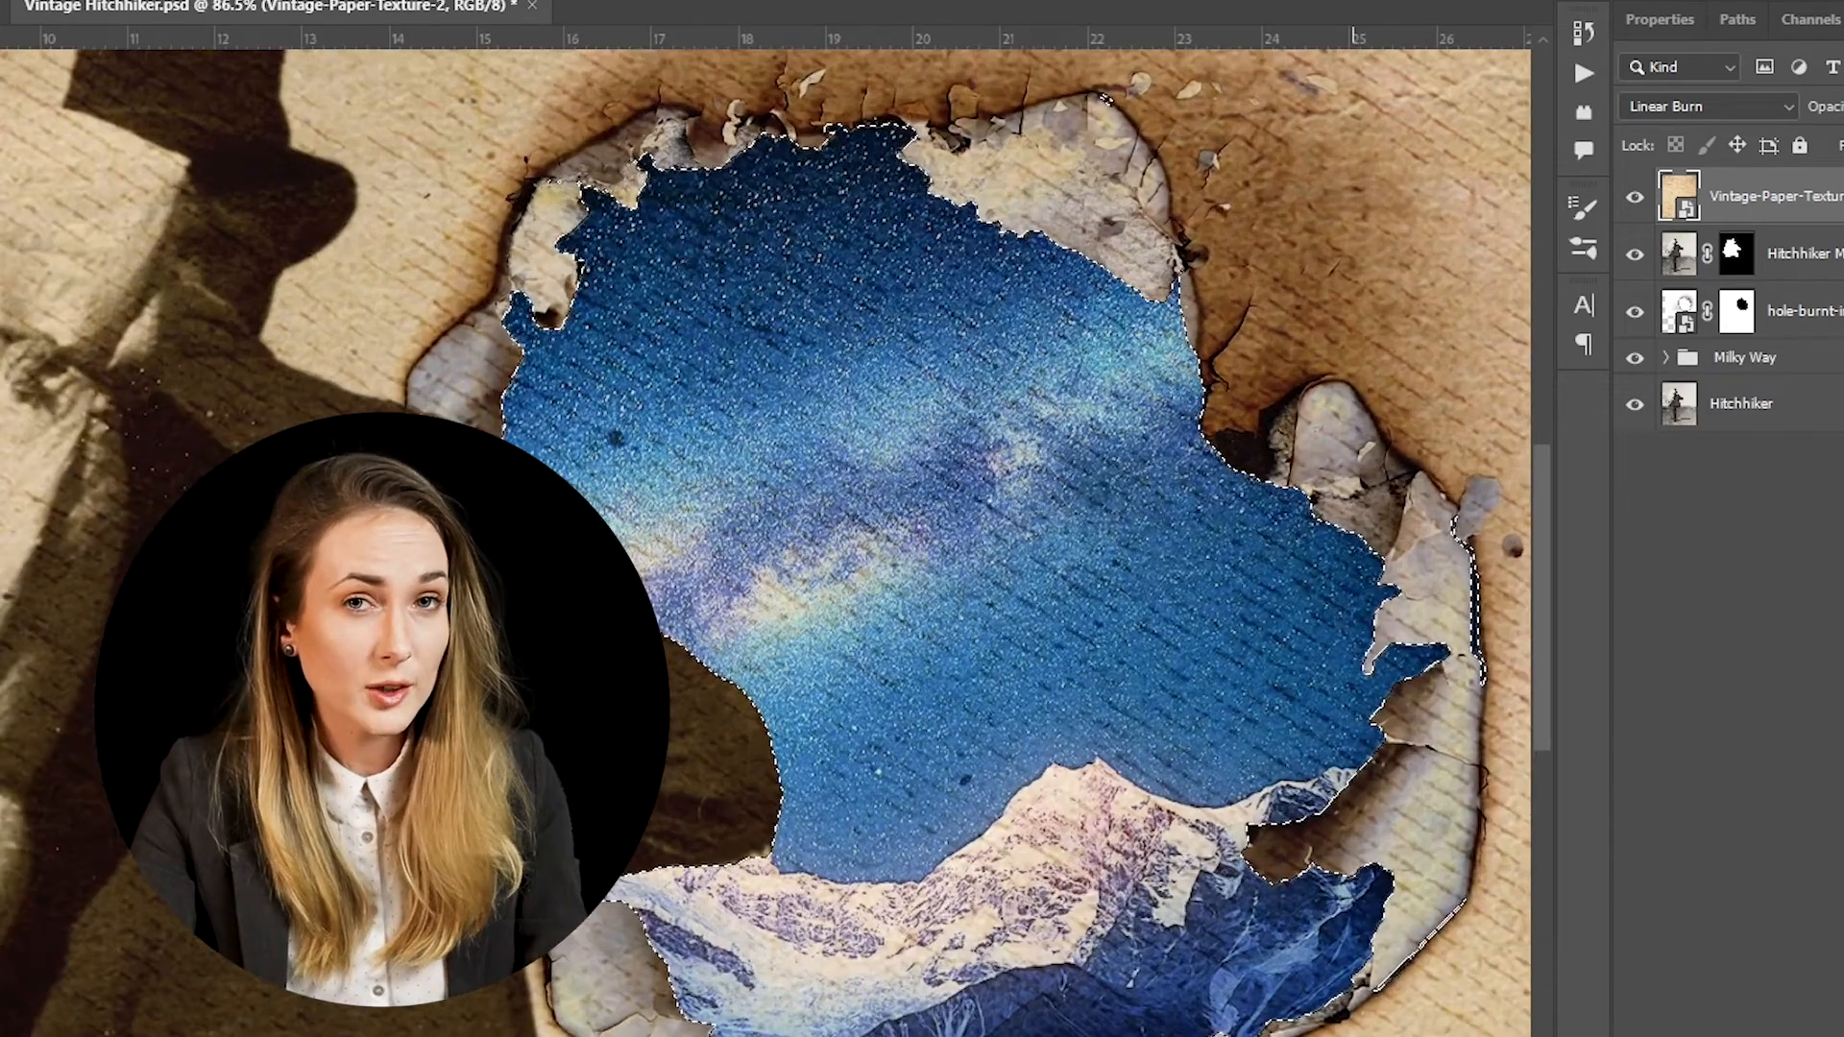
Add a layer mask to Vintage-Paper-Texture-2 that hides the paper texture inside the selected Milky Way area
{"action": "scroll", "coordinate": [1355, 553], "scroll_direction": "up", "scroll_amount": 1}
{"action": "left_click_drag", "start_coordinate": [1333, 542], "coordinate": [1289, 587]}
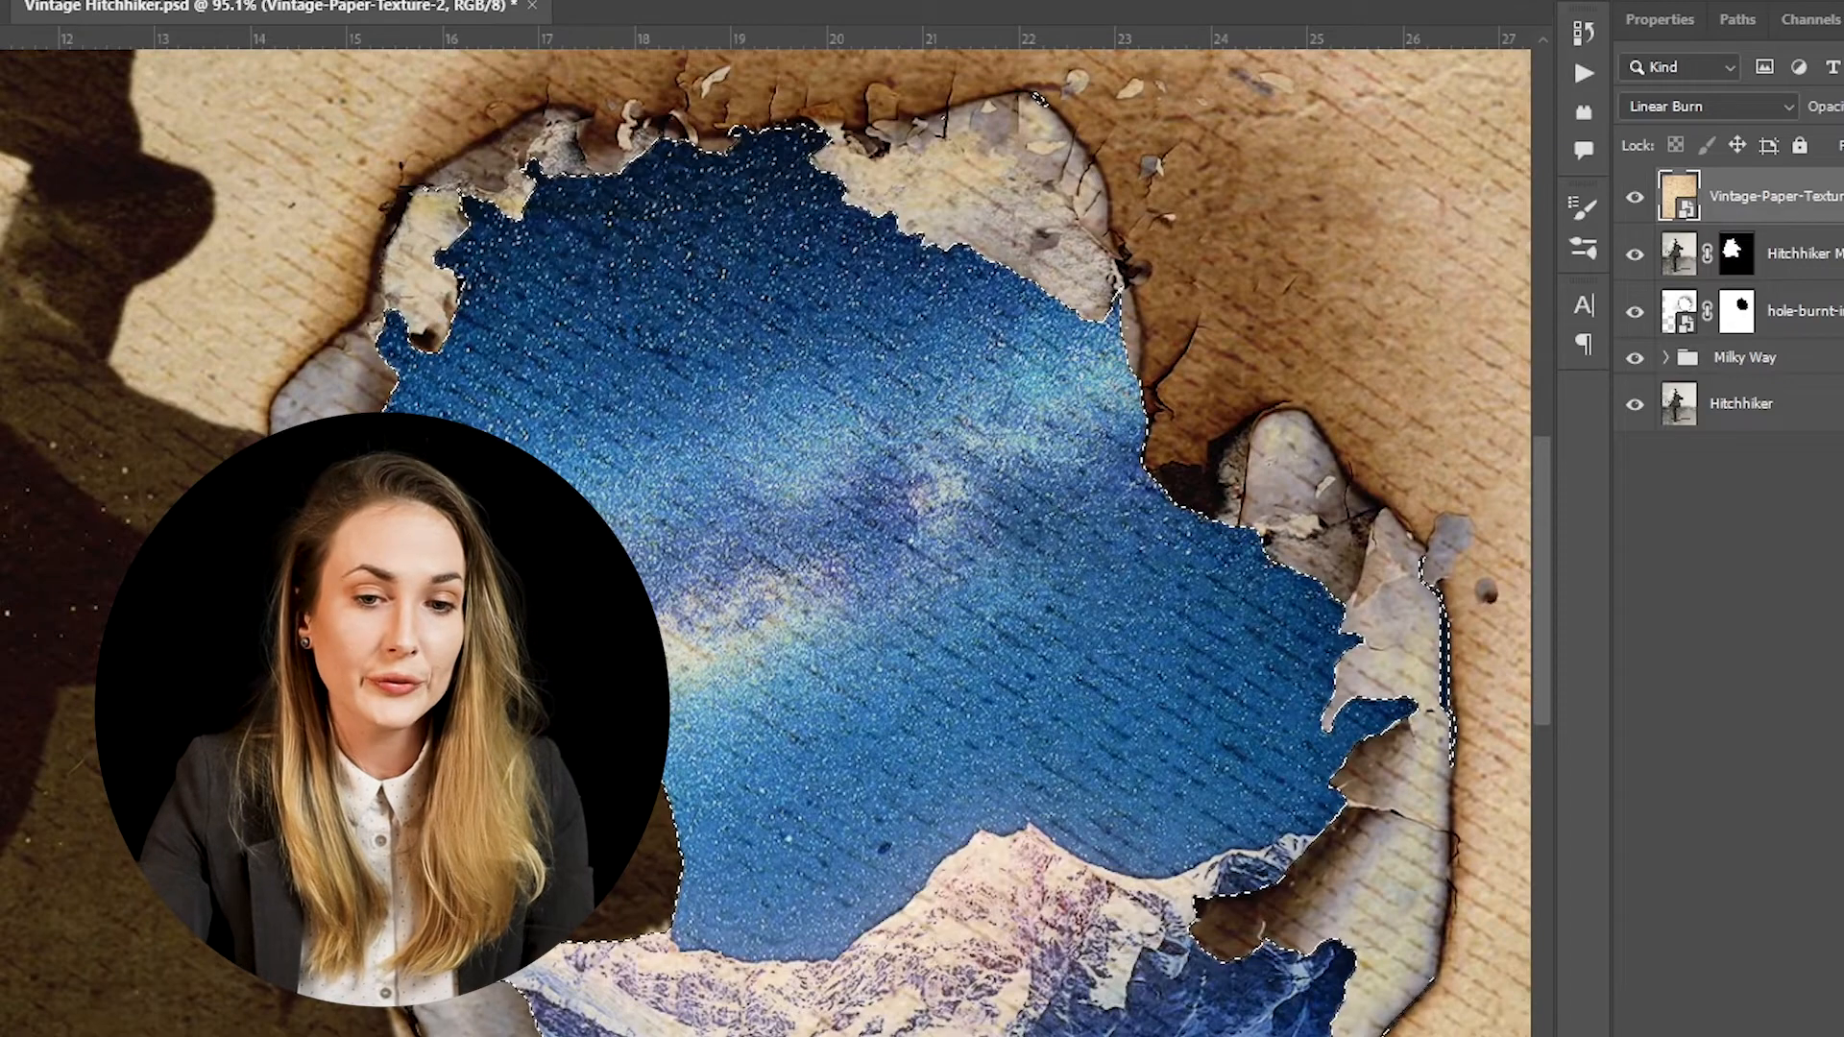
{"action": "left_click", "coordinate": [1772, 1036], "text": "alt"}
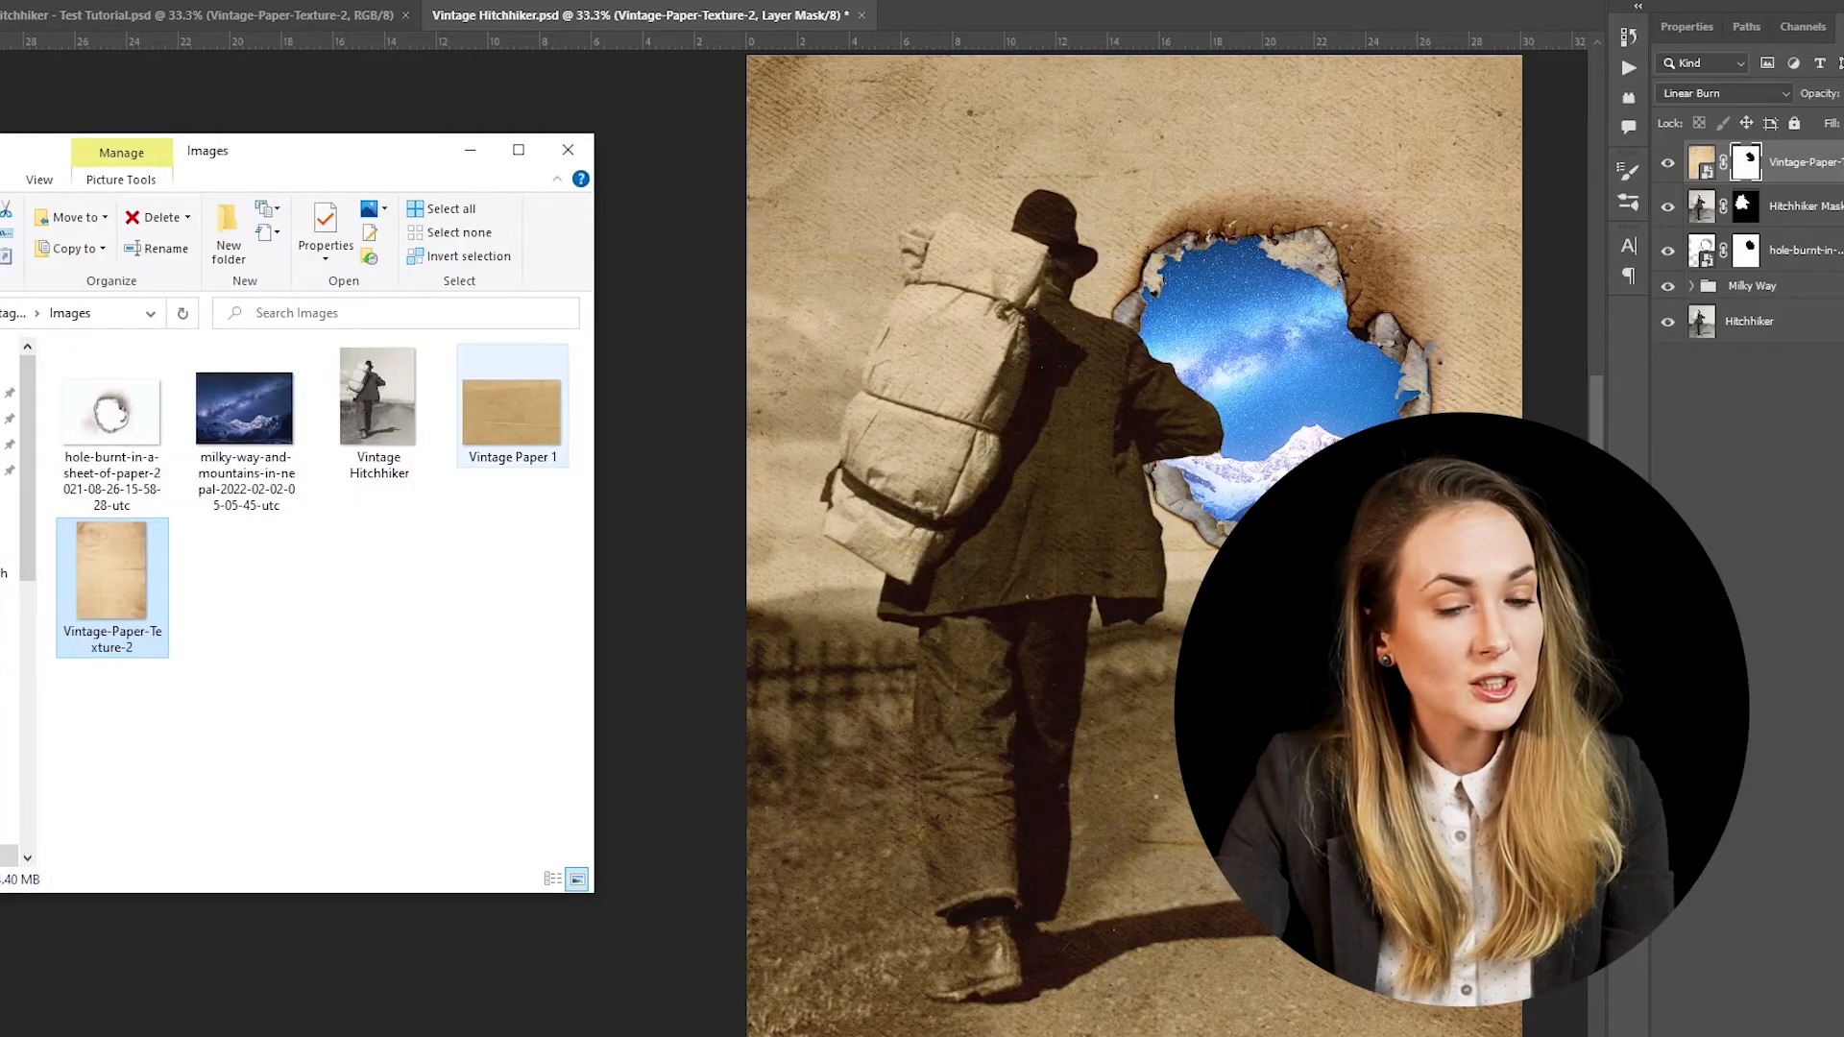
Place the Vintage Paper 1 image above Vintage-Paper-Texture-2, rotate it 90 degrees and scale it to 236.46% to cover the canvas
{"action": "left_click_drag", "start_coordinate": [513, 413], "coordinate": [1140, 413]}
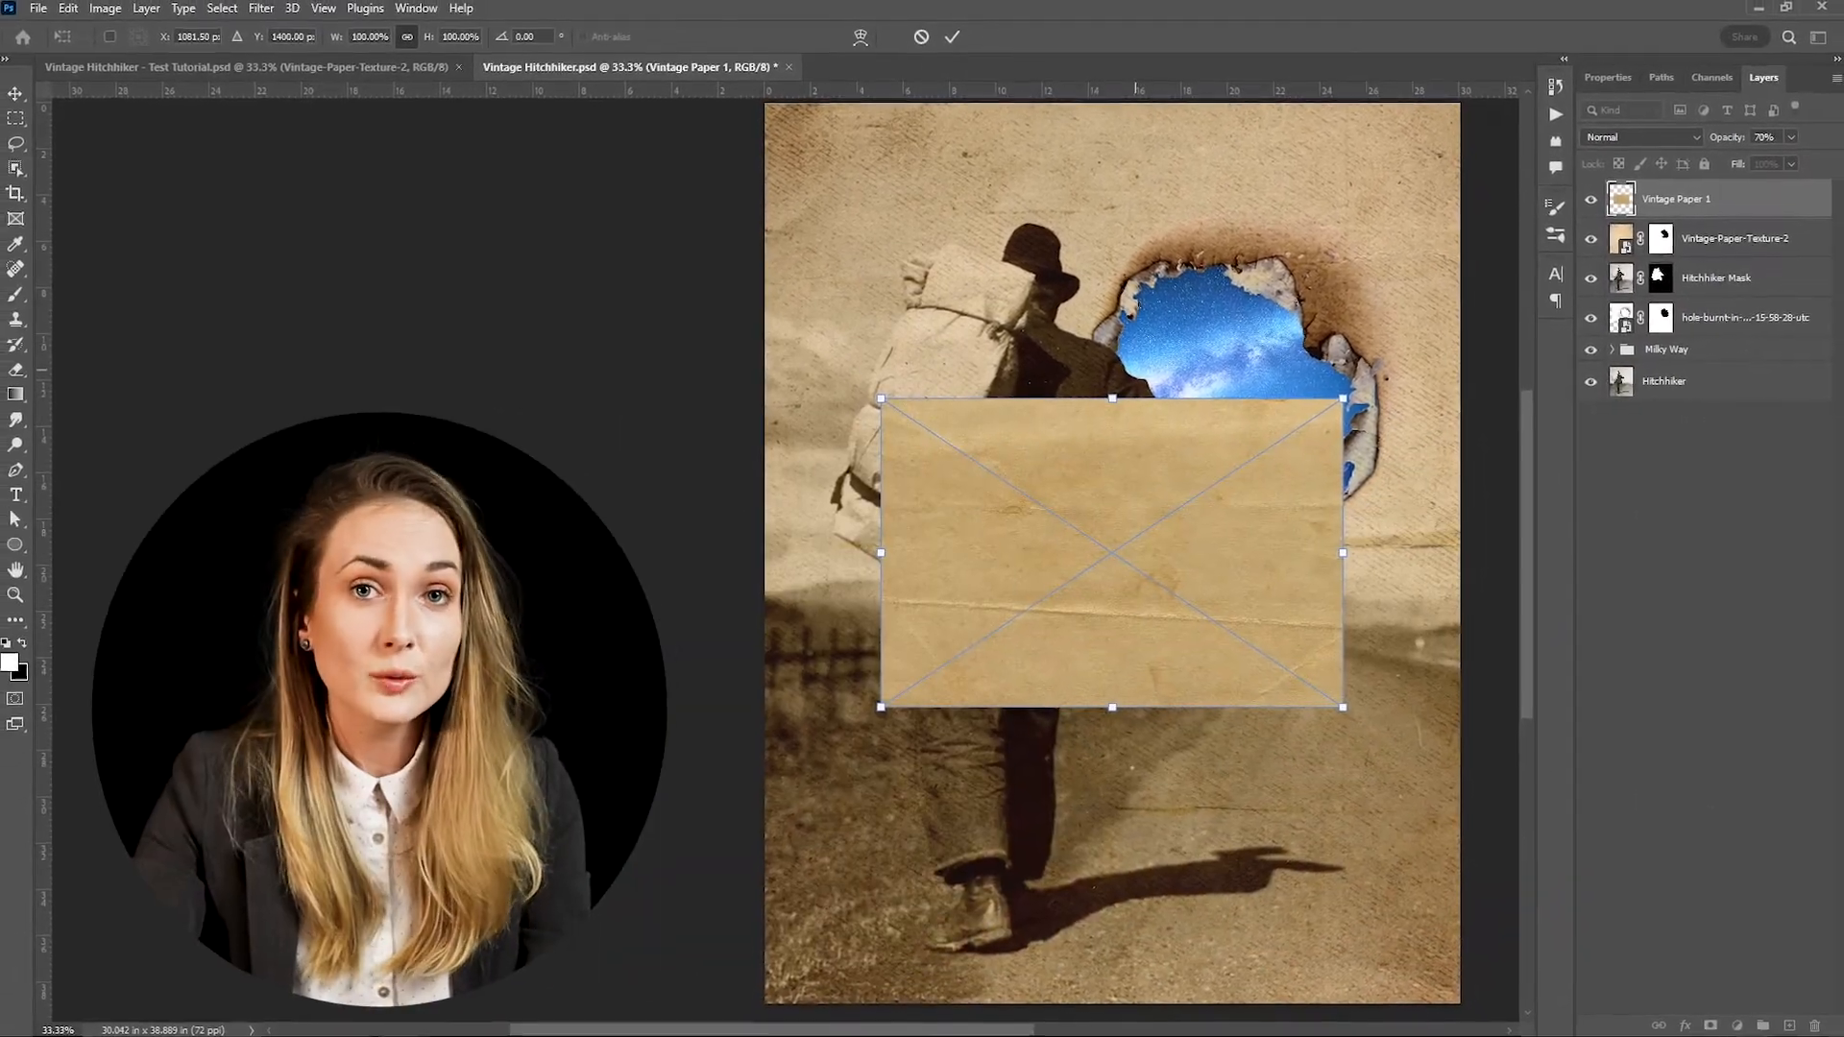
{"action": "left_click_drag", "start_coordinate": [1181, 356], "coordinate": [1368, 519]}
{"action": "left_click_drag", "start_coordinate": [1265, 553], "coordinate": [1475, 553]}
{"action": "key", "text": "Return"}
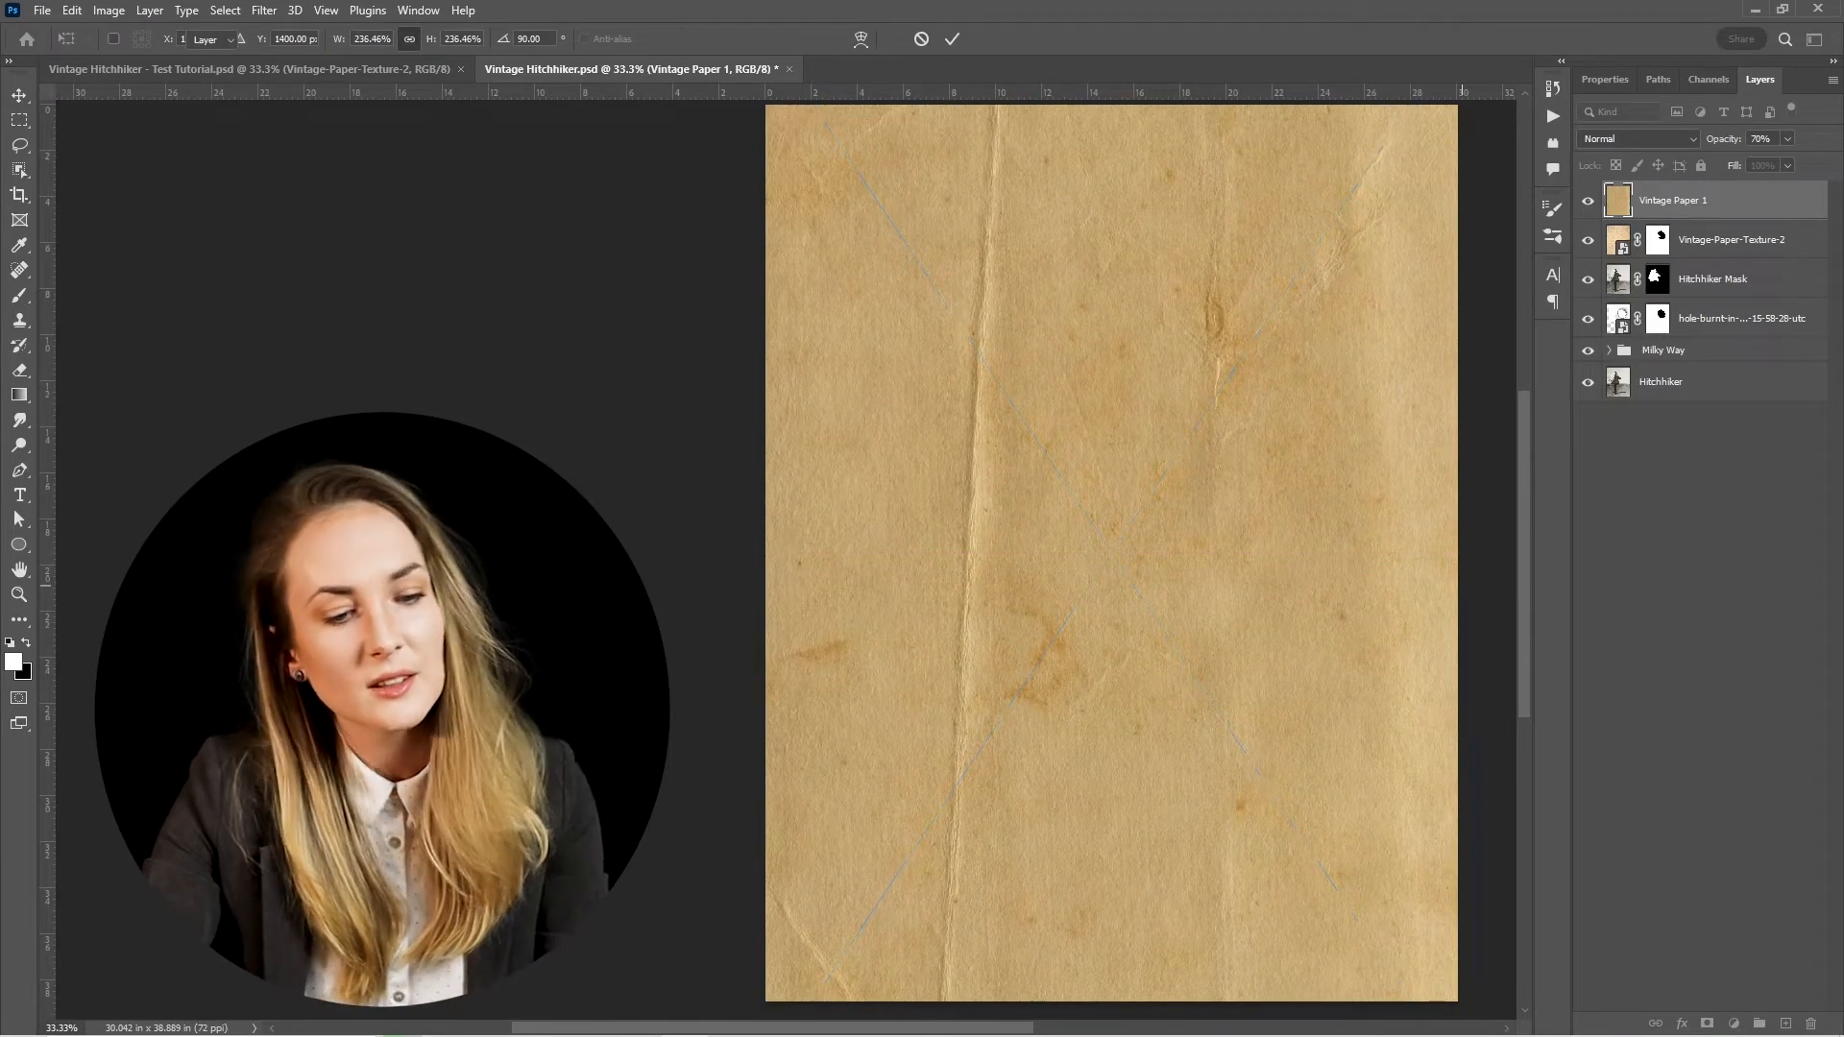
Preview blending modes on the Vintage Paper 1 layer and choose Soft Light
{"action": "scroll", "coordinate": [1412, 398], "scroll_direction": "down", "scroll_amount": 3}
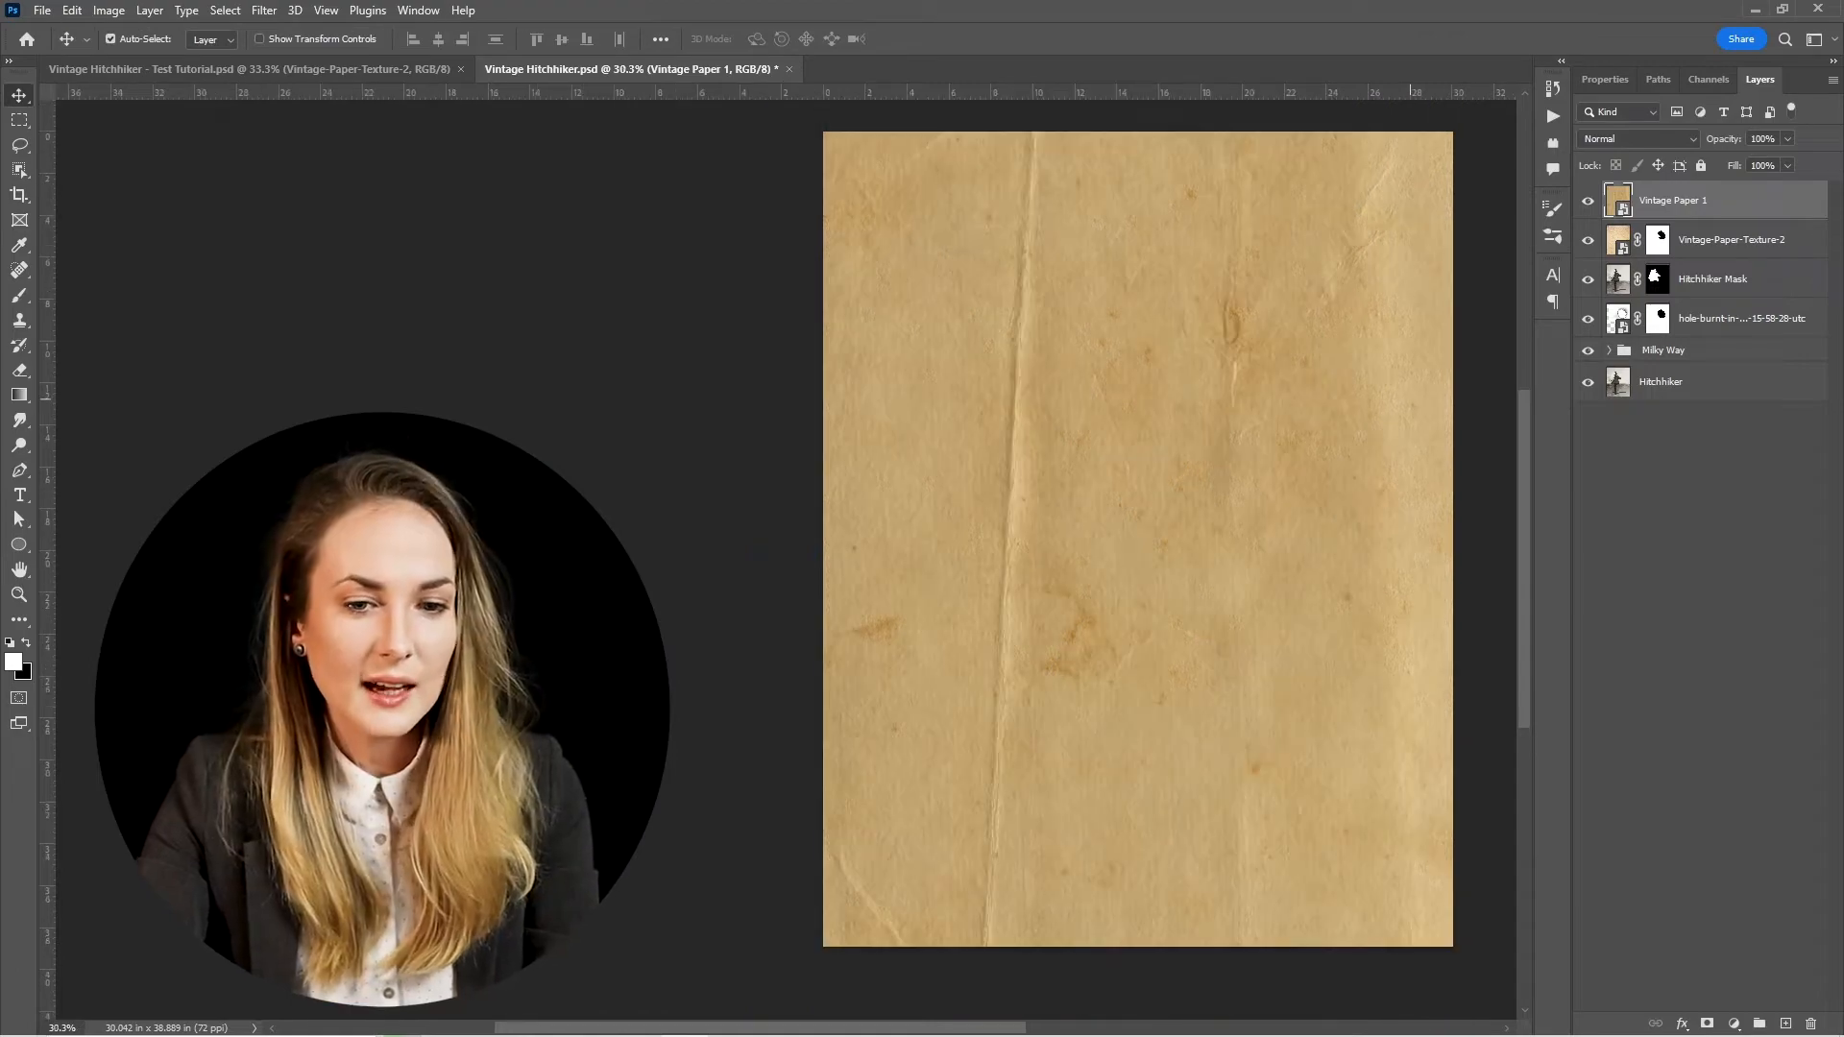
{"action": "left_click", "coordinate": [1639, 139]}
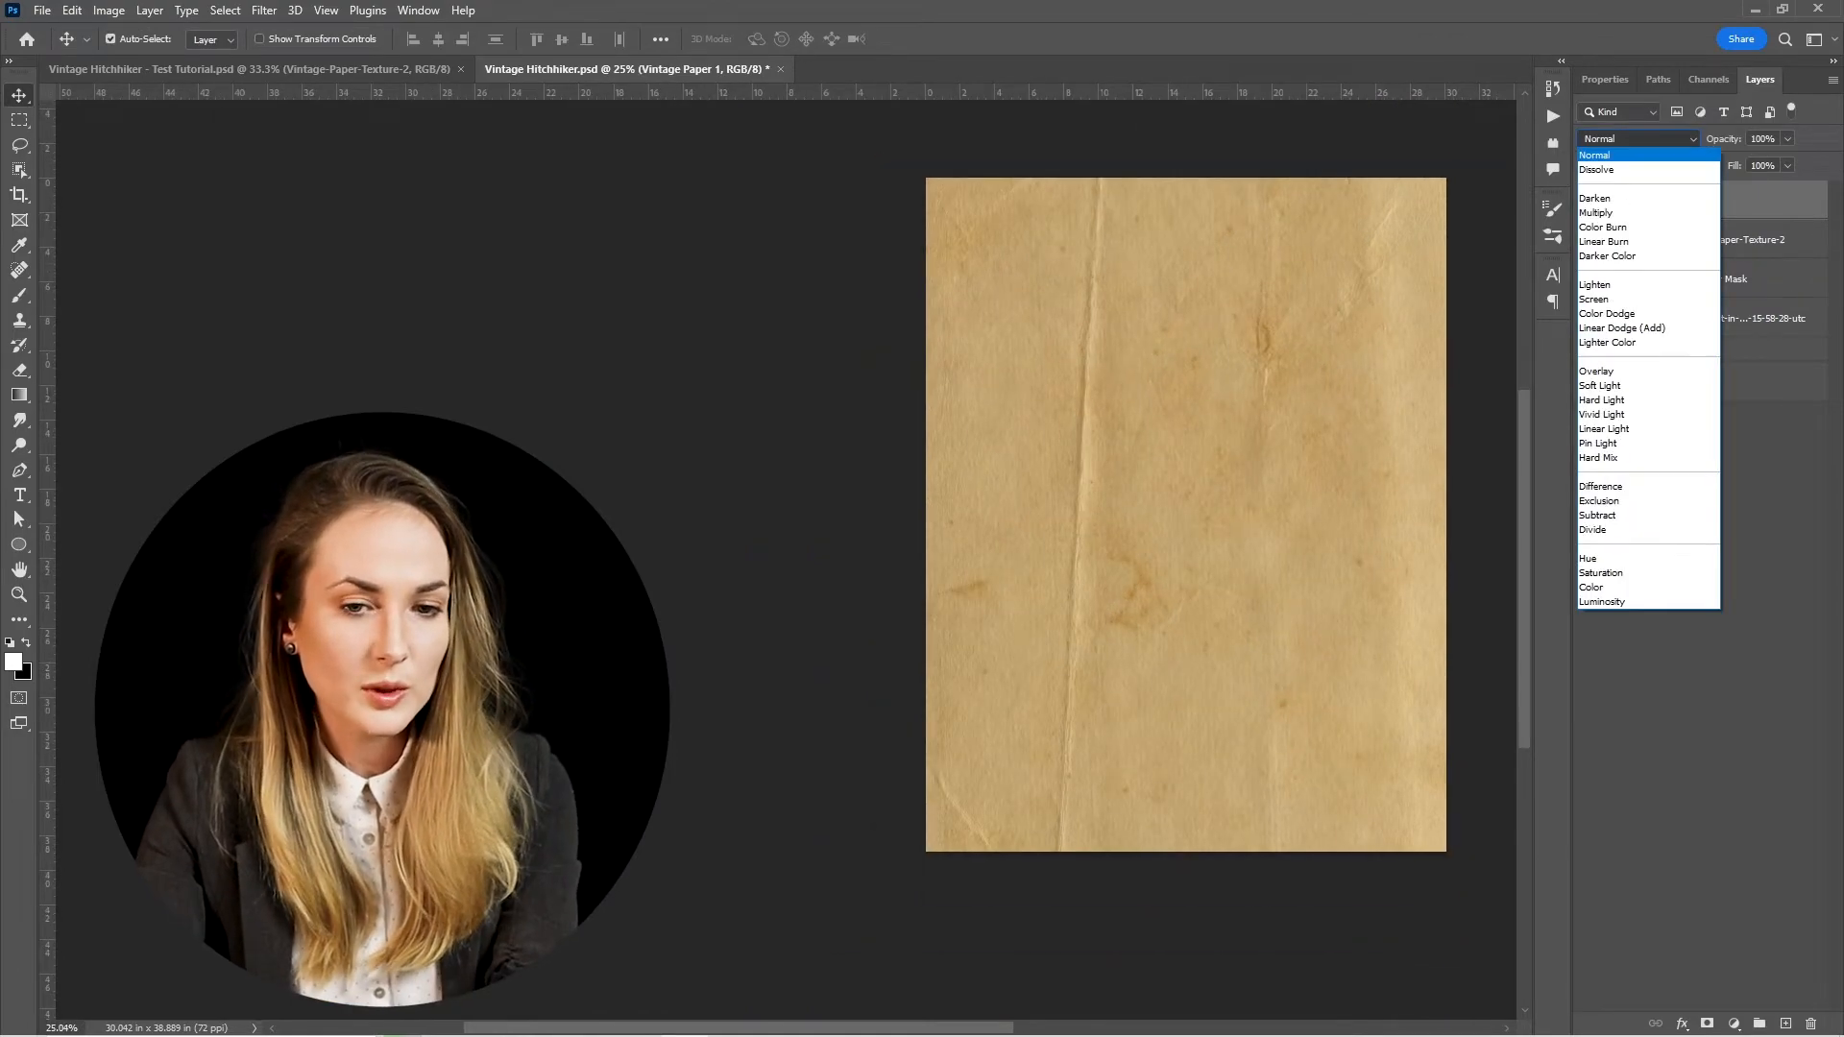
{"action": "key", "text": "Down"}
{"action": "key", "text": "Down"}
{"action": "key", "text": "Down"}
{"action": "key", "text": "Down"}
{"action": "key", "text": "Down"}
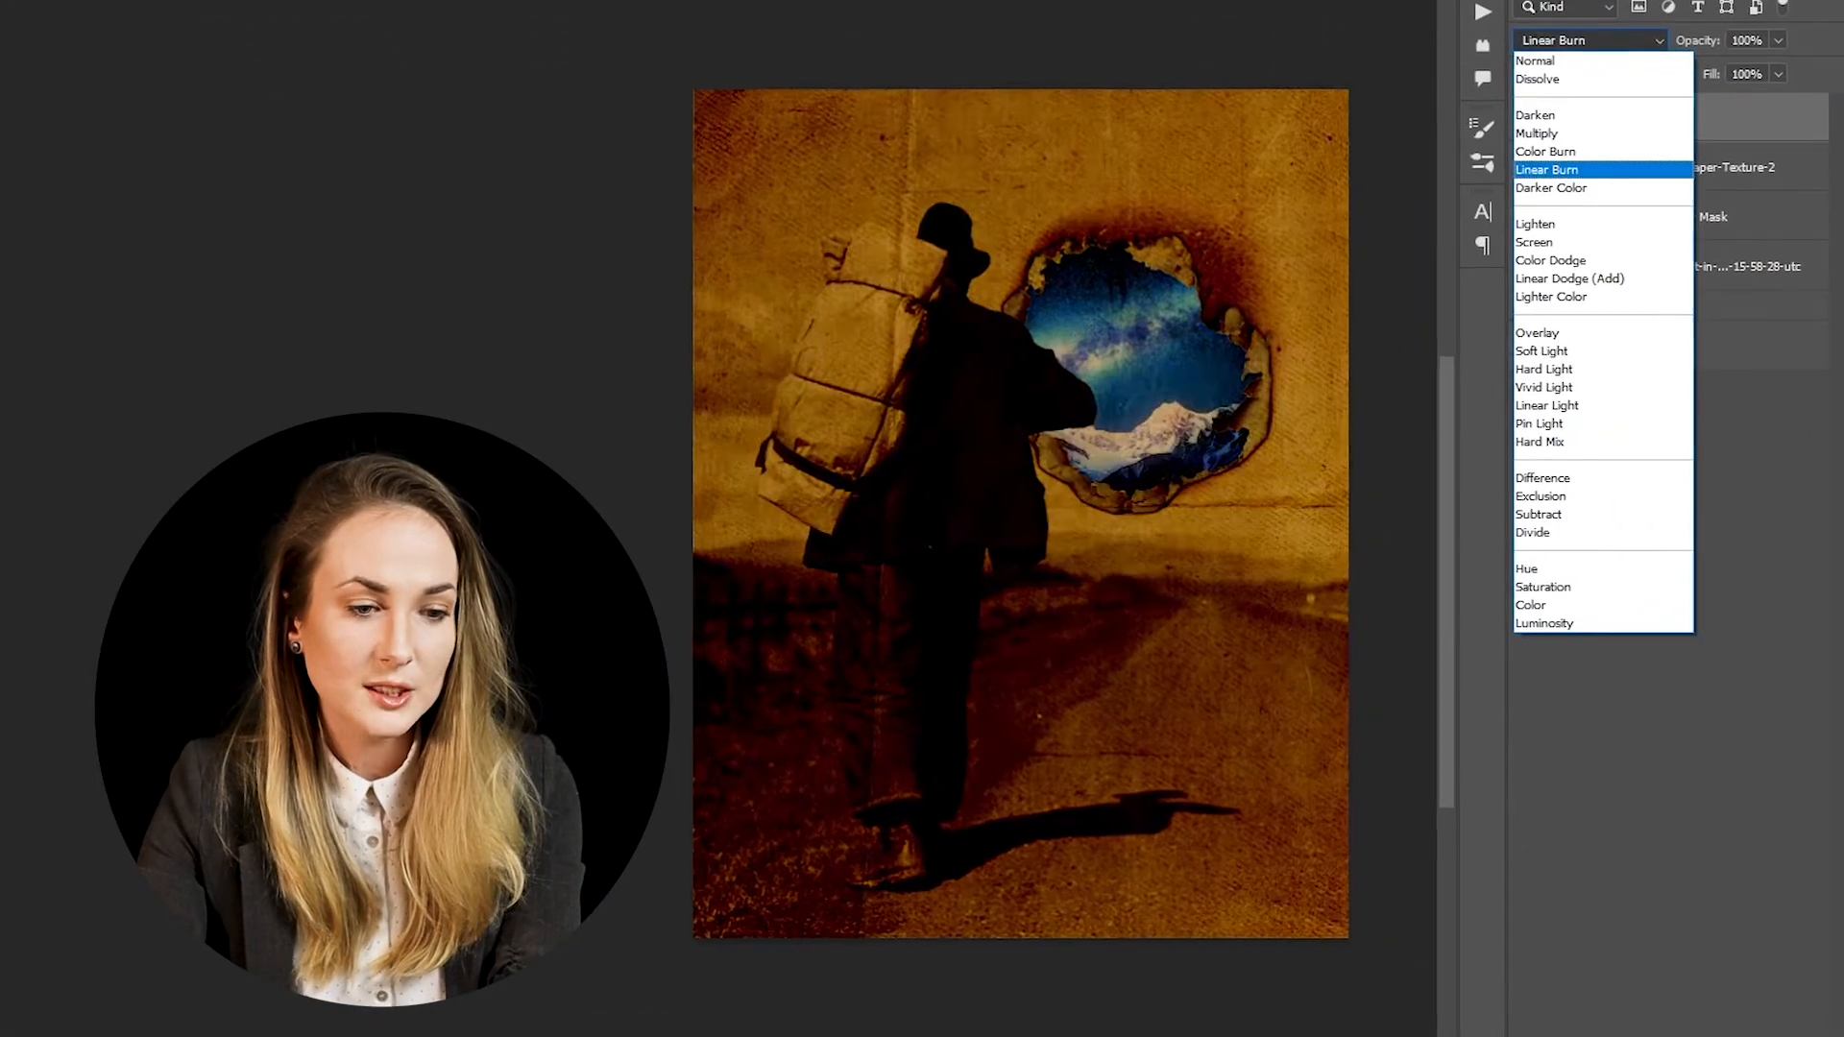
{"action": "key", "text": "Down"}
{"action": "key", "text": "Down"}
{"action": "key", "text": "Down"}
{"action": "key", "text": "Down"}
{"action": "key", "text": "Down"}
{"action": "key", "text": "Down"}
{"action": "key", "text": "Down"}
{"action": "key", "text": "Down"}
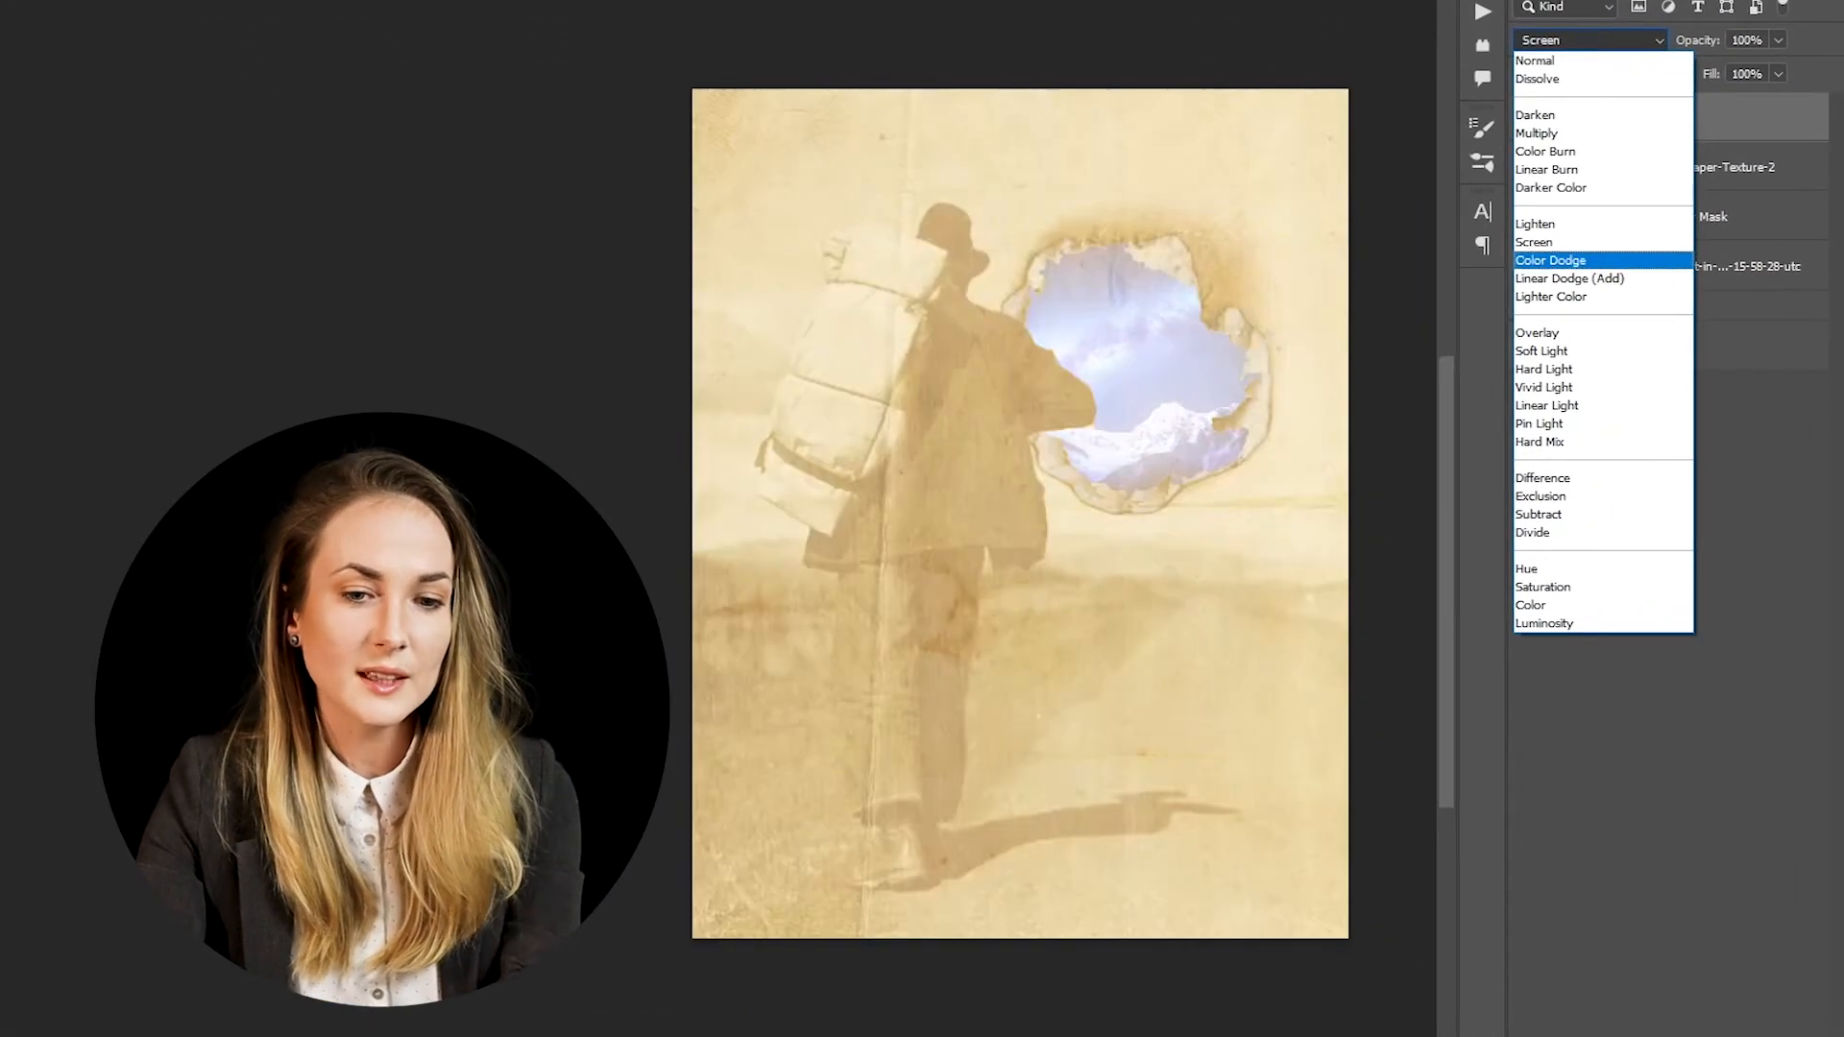
{"action": "key", "text": "Return"}
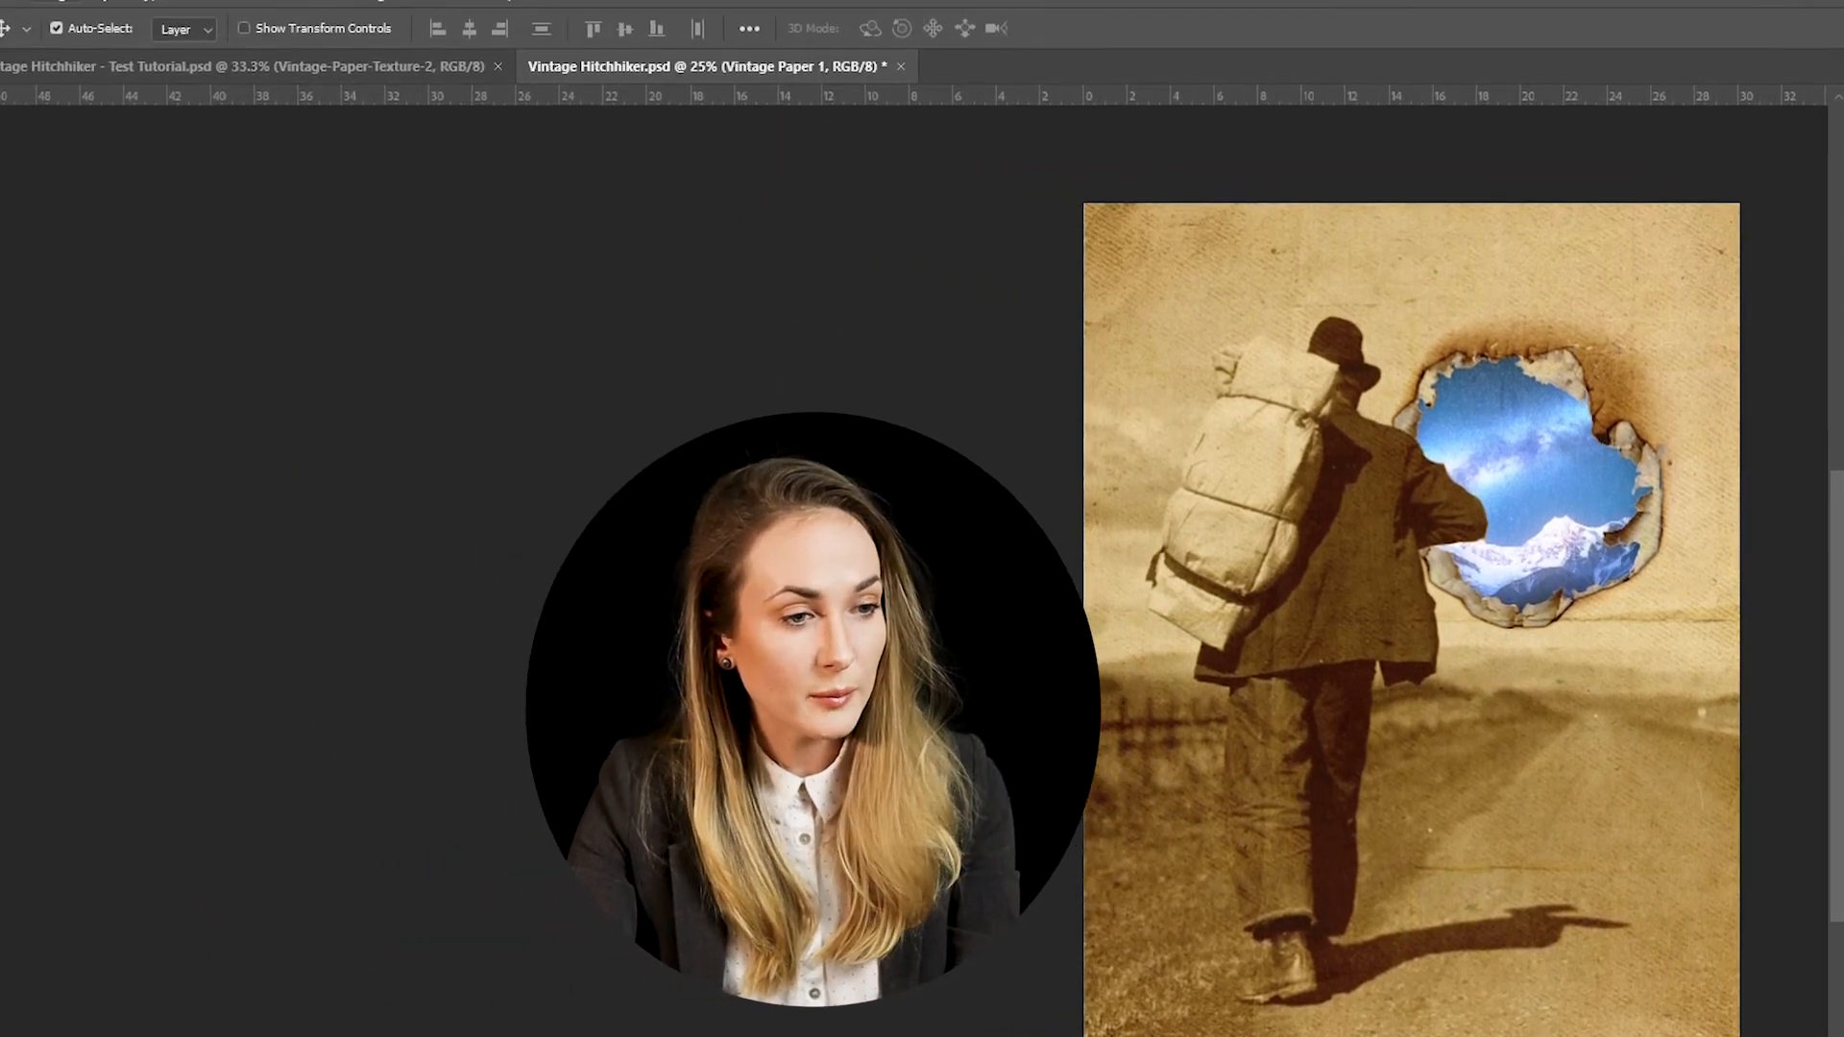
Desaturate the Vintage Paper 1 layer with a Black & White adjustment
{"action": "left_click", "coordinate": [108, 9]}
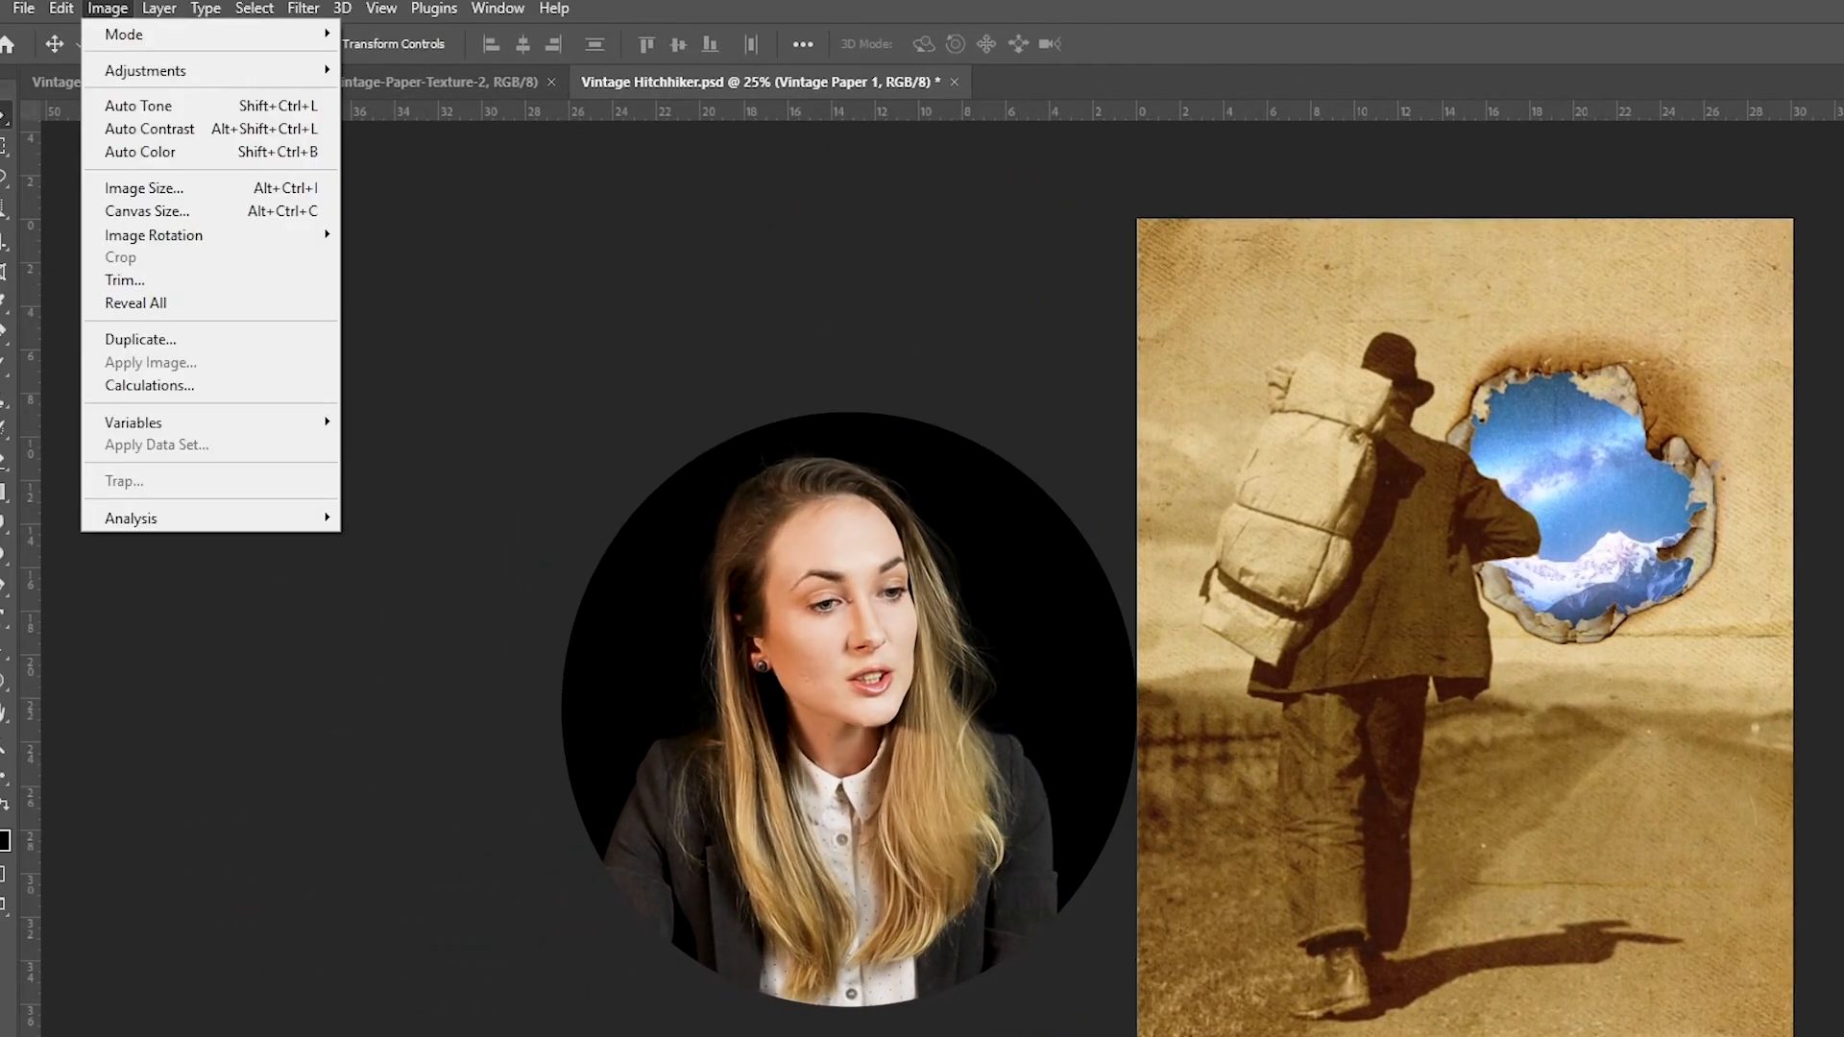
{"action": "mouse_move", "coordinate": [145, 70]}
{"action": "left_click", "coordinate": [408, 244]}
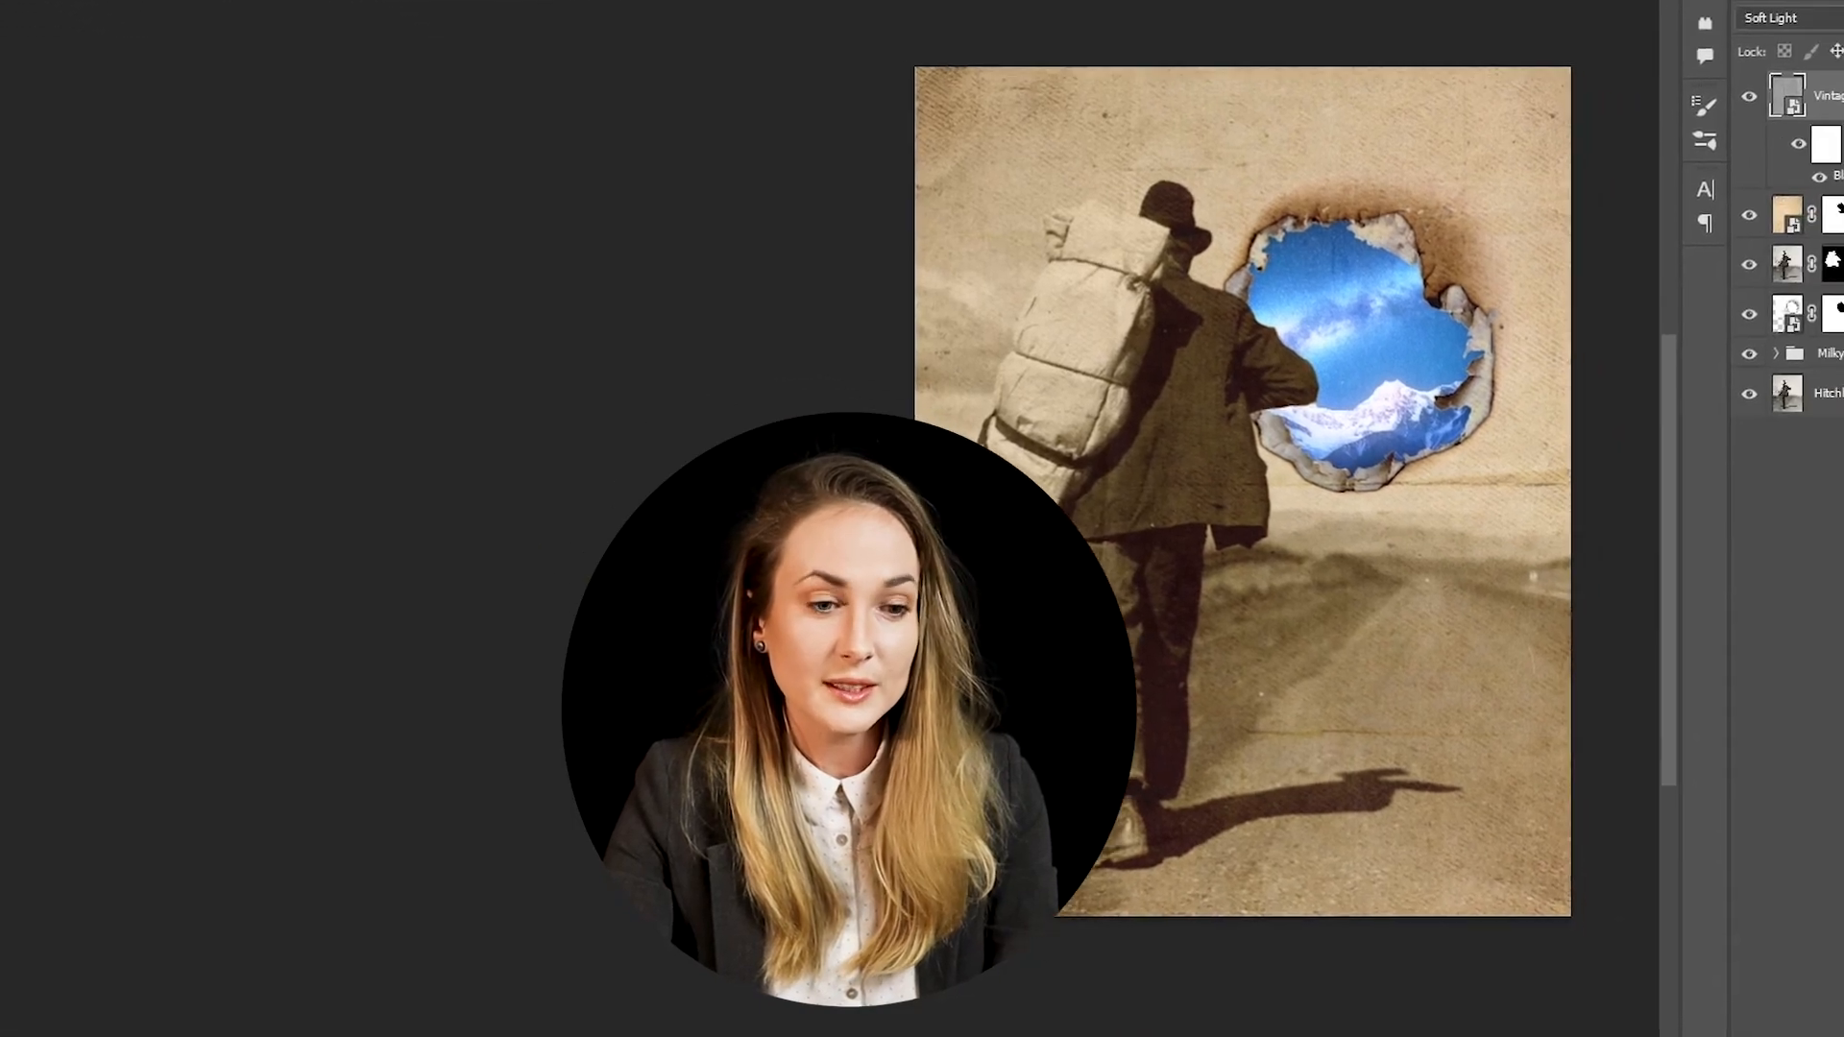
Select the Milky Way area inside the hole and add a layer mask hiding Vintage Paper 1 there
{"action": "scroll", "coordinate": [1438, 249], "scroll_direction": "up", "scroll_amount": 2}
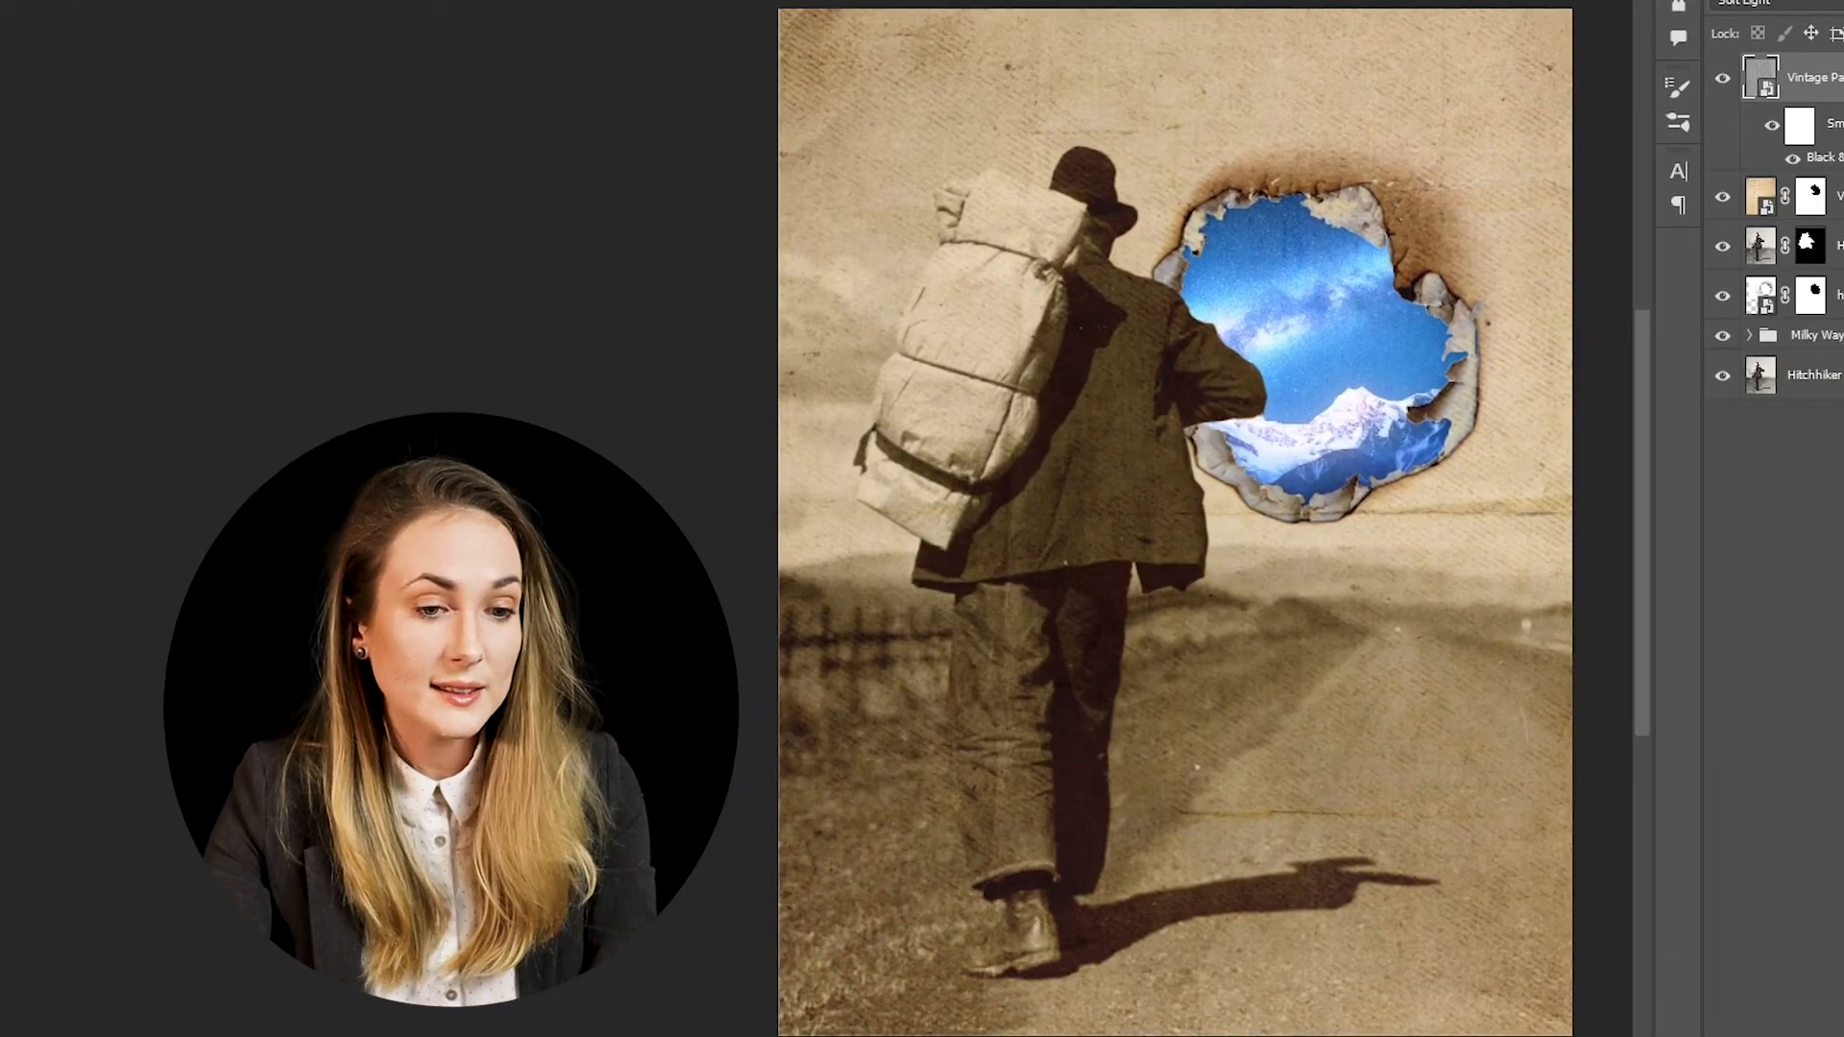
{"action": "scroll", "coordinate": [1431, 331], "scroll_direction": "up", "scroll_amount": 11}
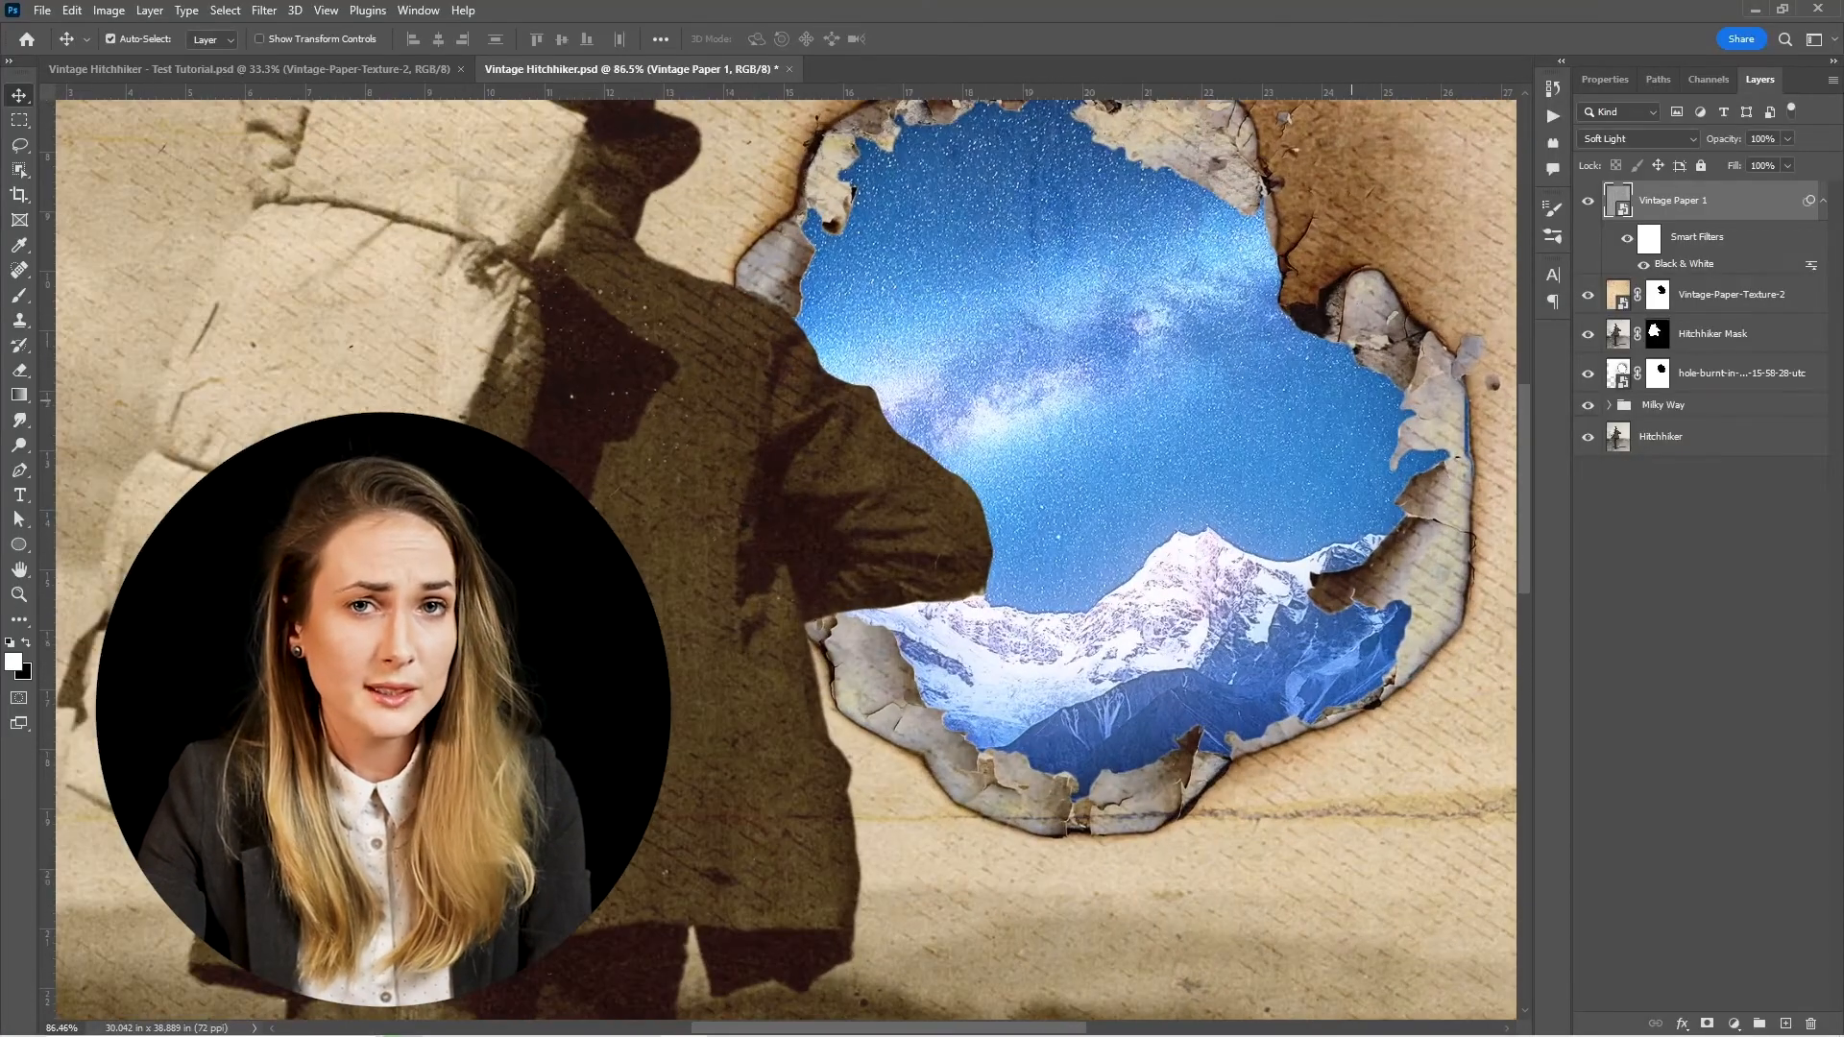
{"action": "scroll", "coordinate": [1344, 336], "scroll_direction": "up", "scroll_amount": 2}
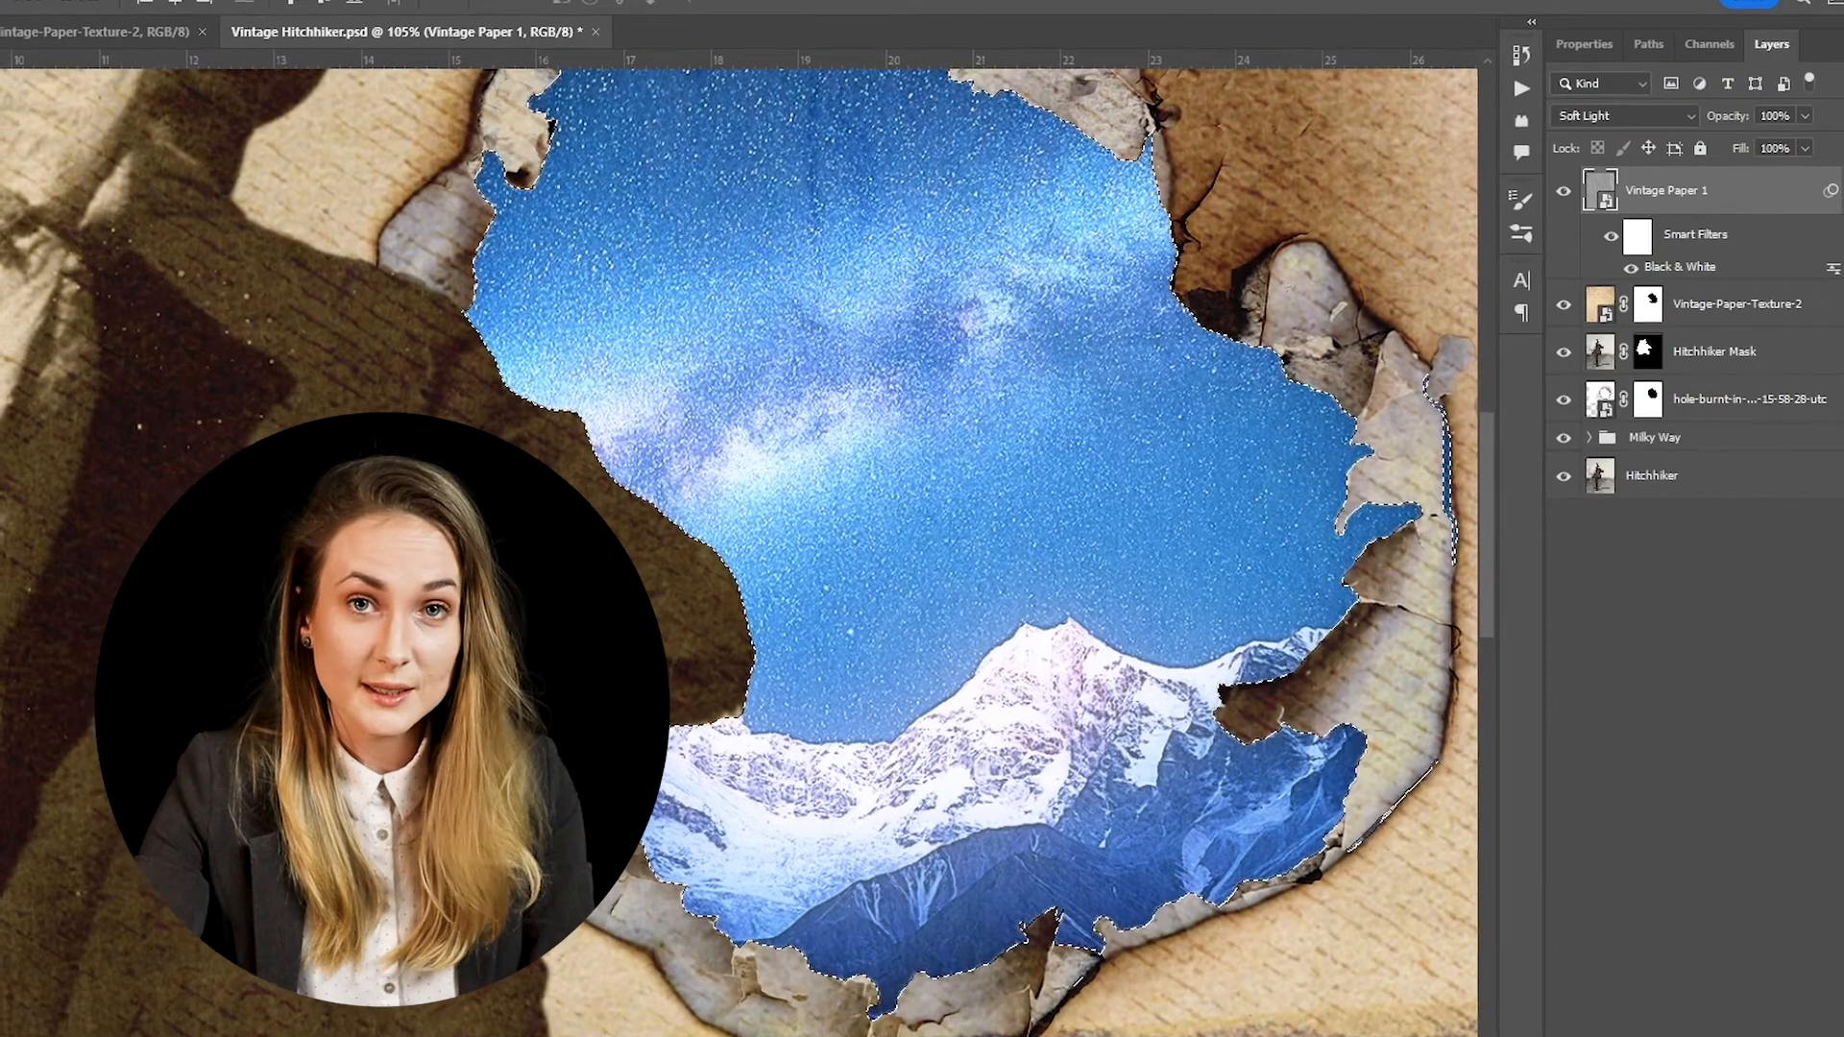
{"action": "left_click_drag", "start_coordinate": [1452, 384], "coordinate": [1422, 465]}
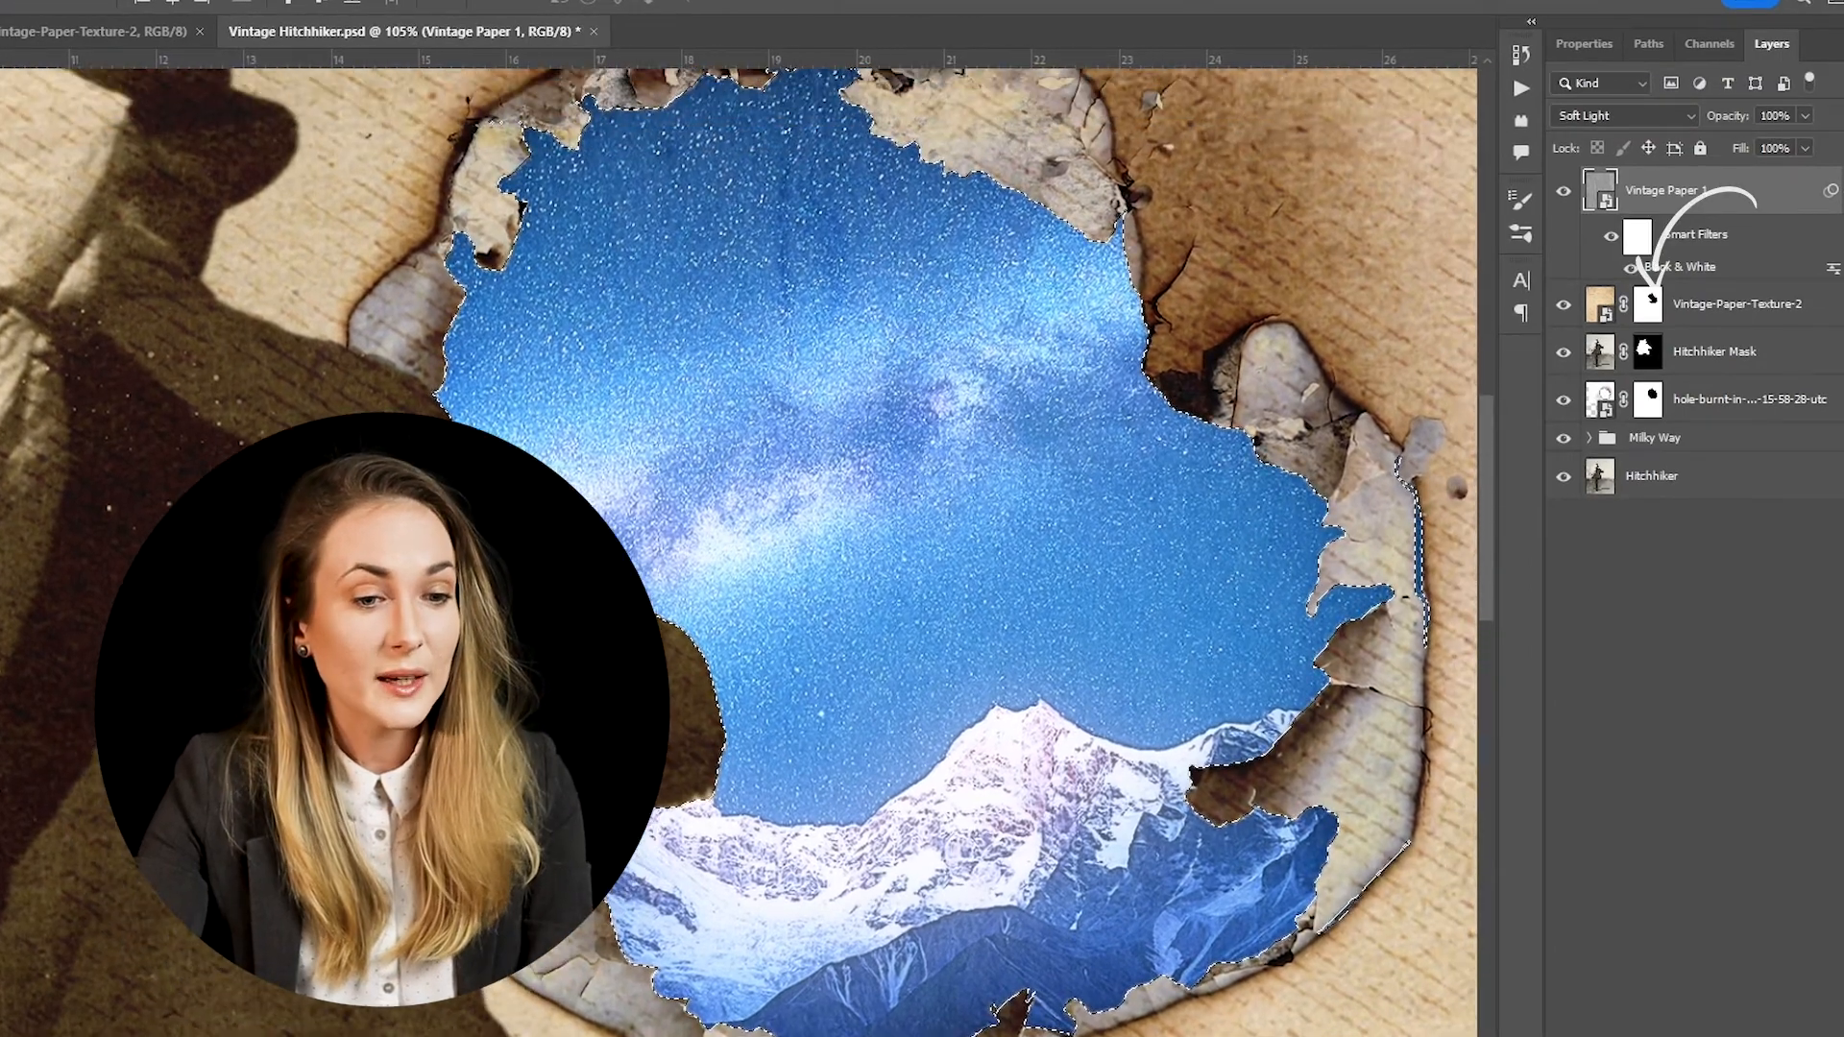
{"action": "left_click", "coordinate": [1667, 1036]}
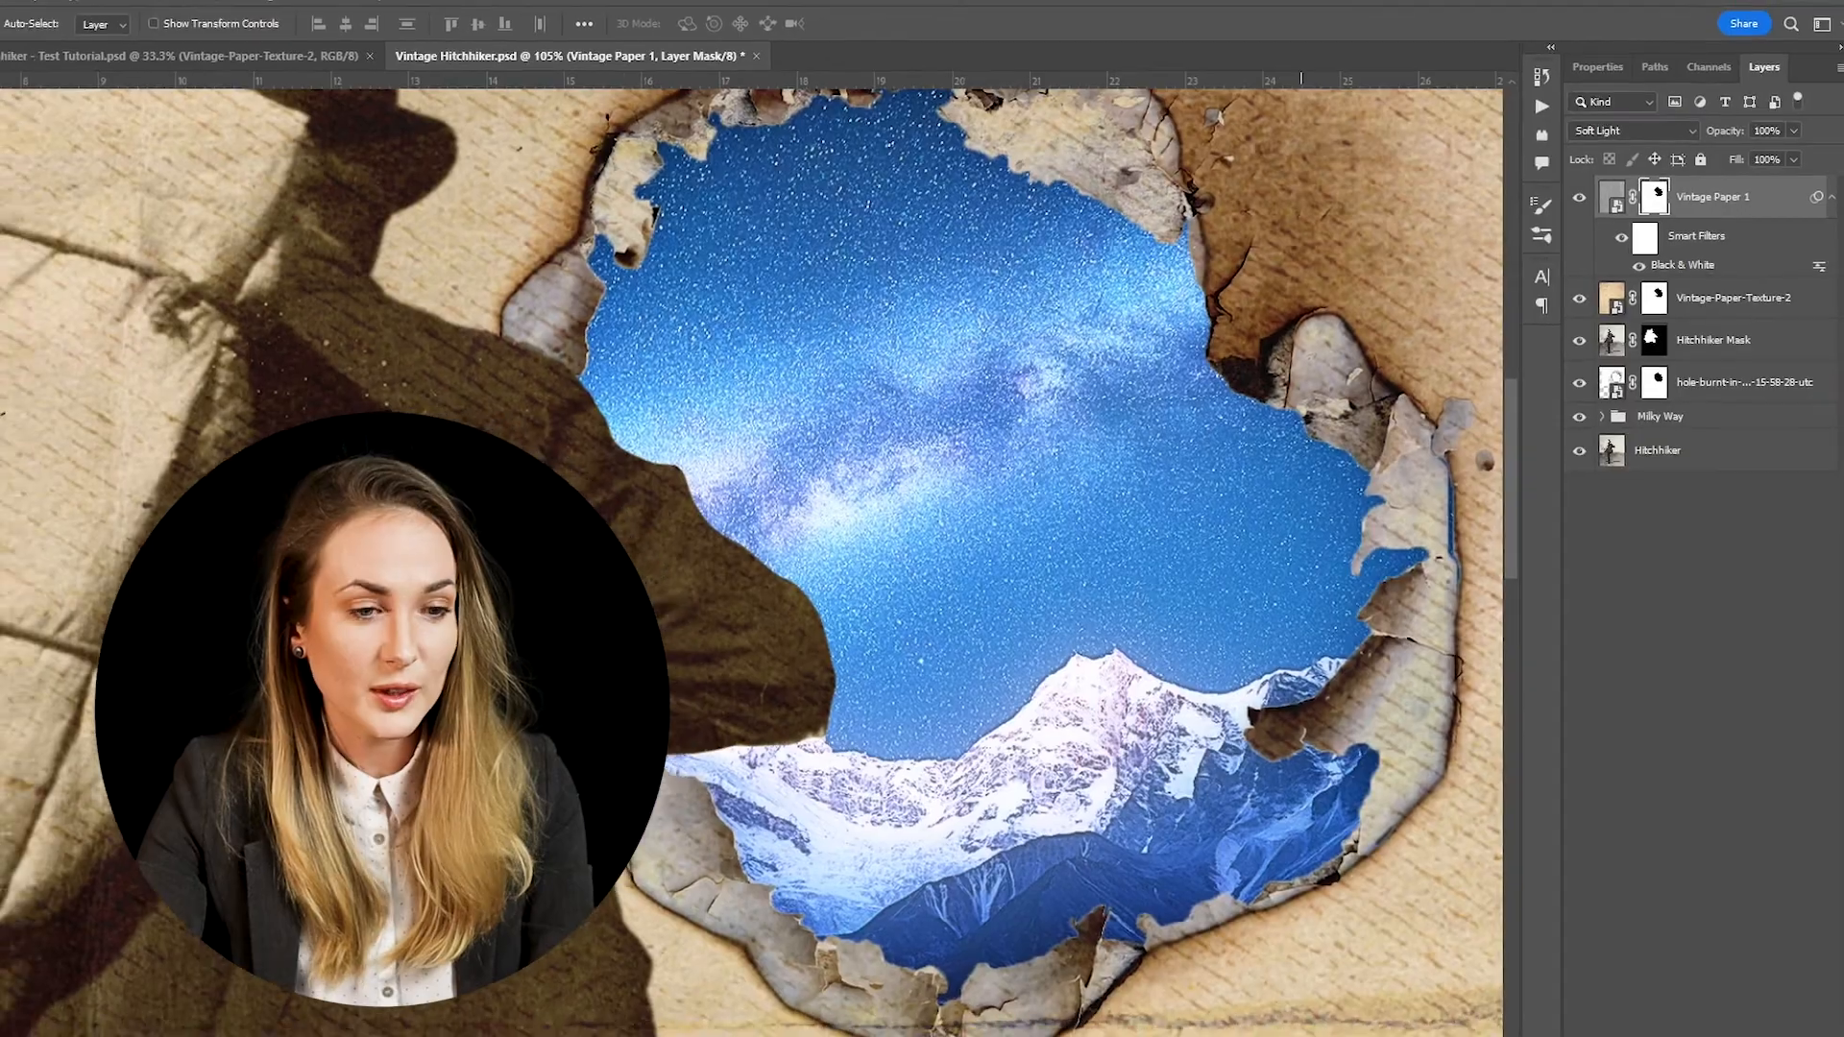
{"action": "scroll", "coordinate": [1246, 468], "scroll_direction": "down", "scroll_amount": 3}
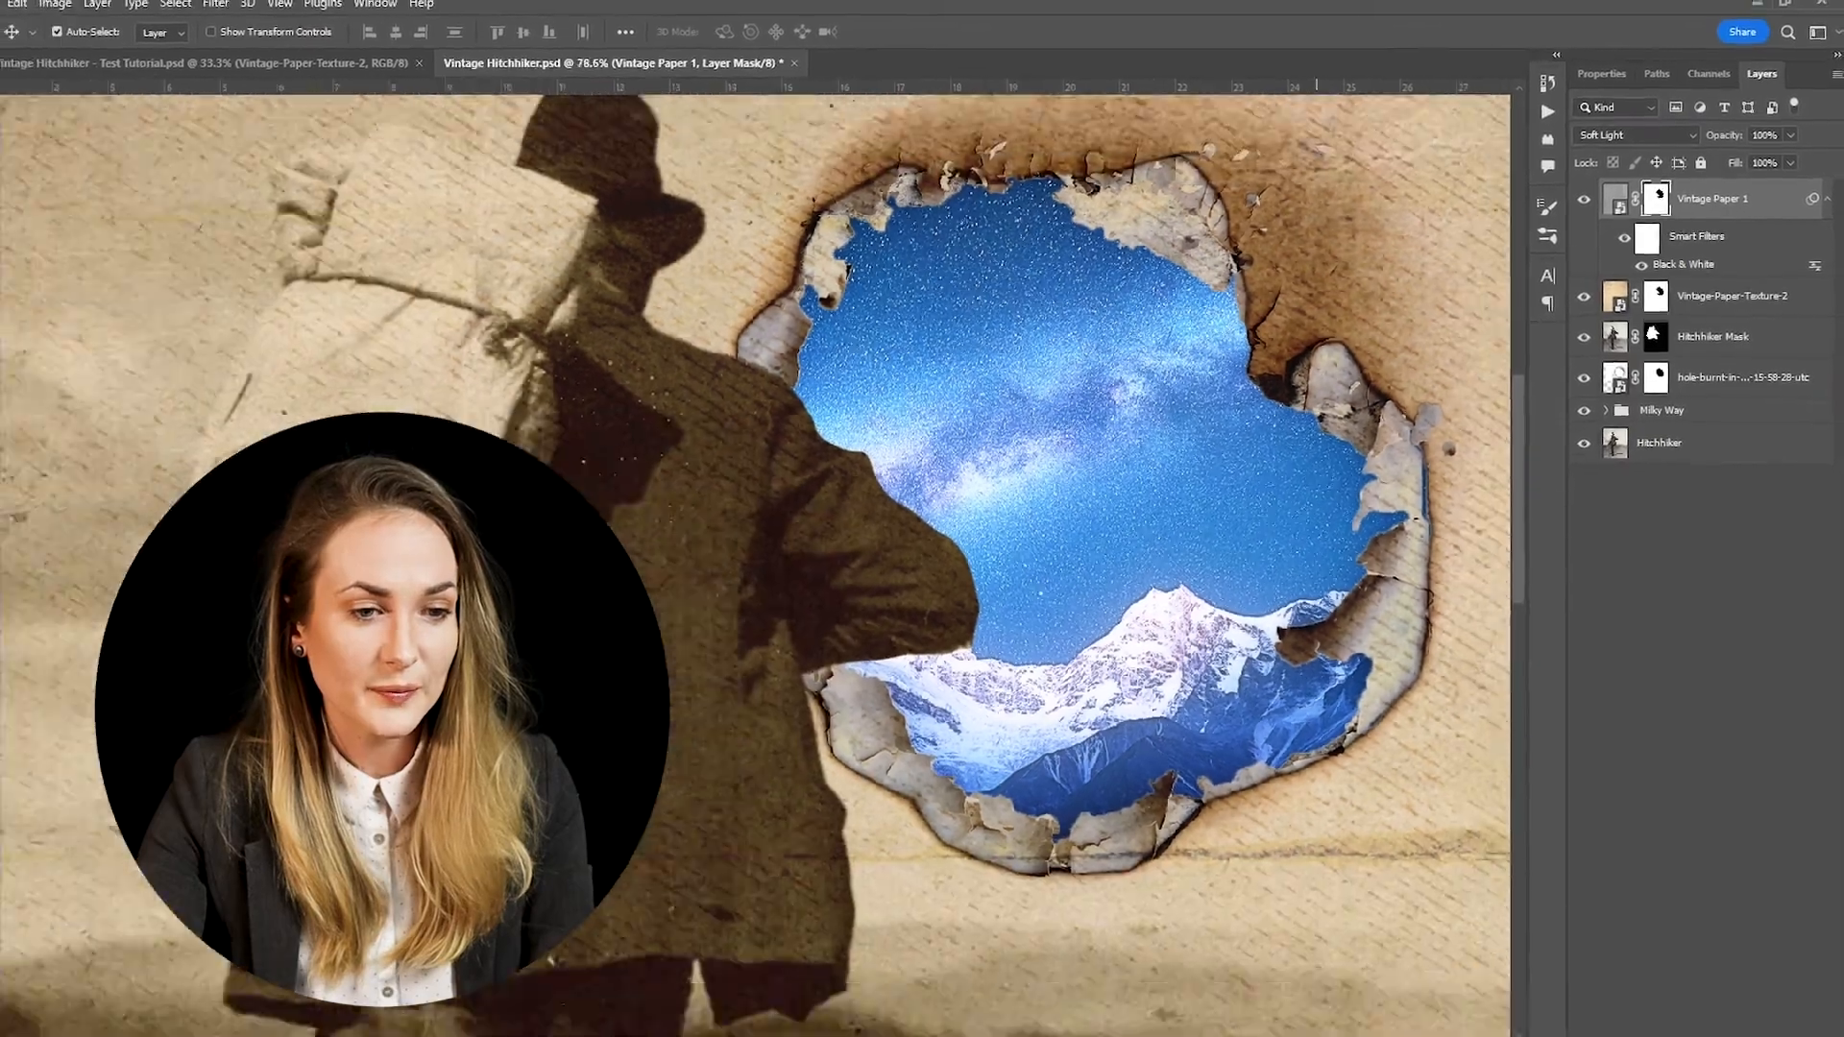
{"action": "key", "text": "ctrl+0"}
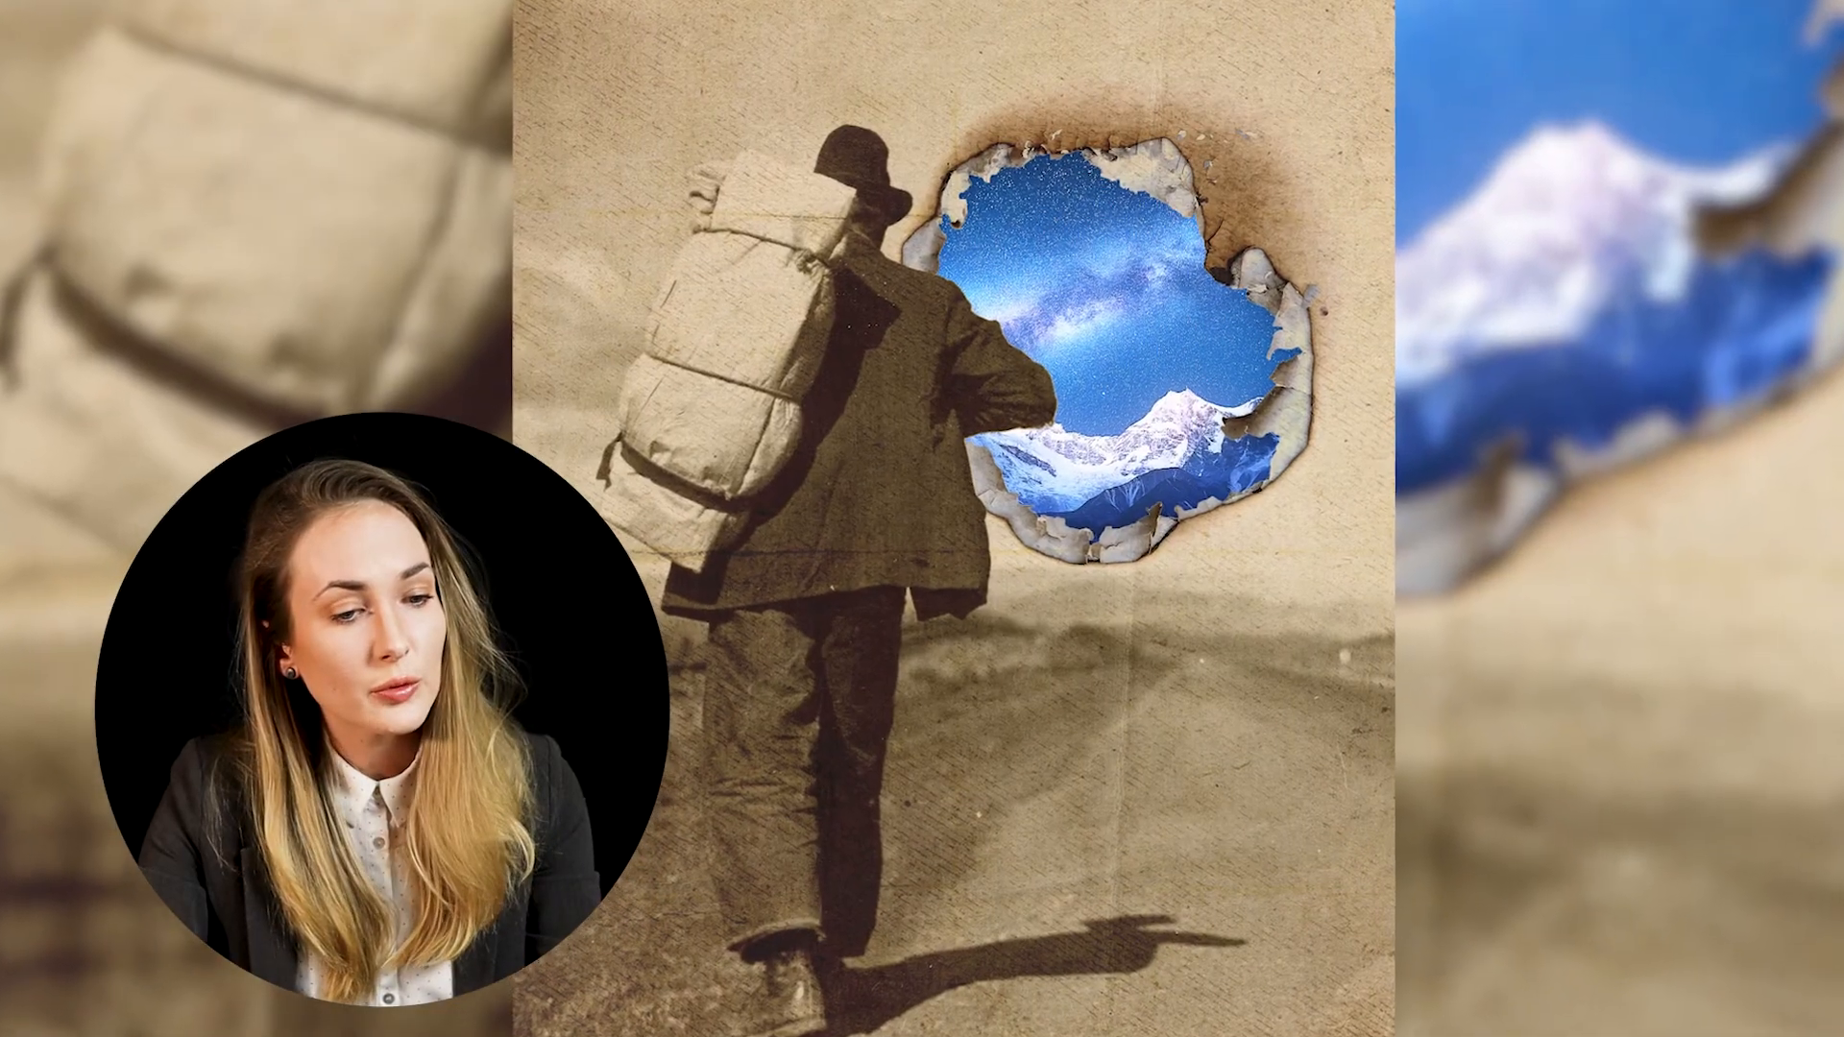